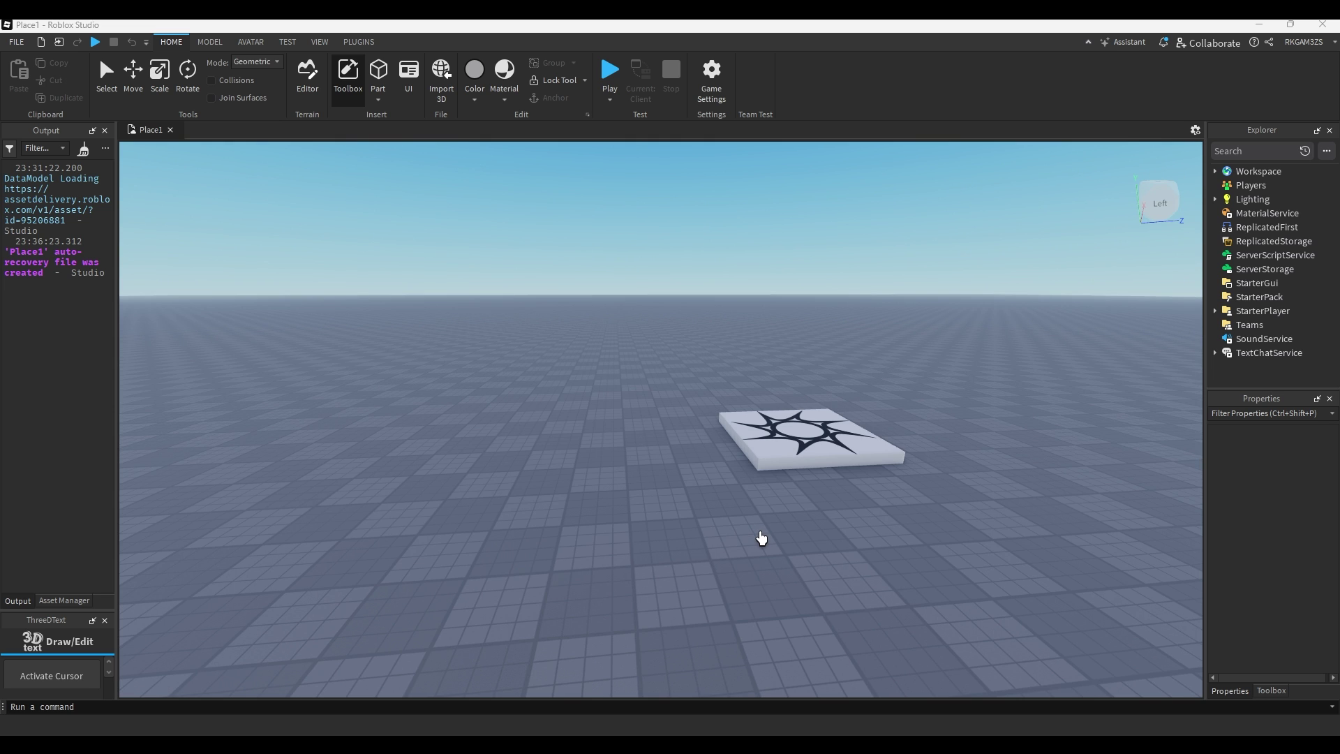
Step: Generate an R15 Block Avatar rig with the masculine body shape
right_drag(760, 538, 761, 538)
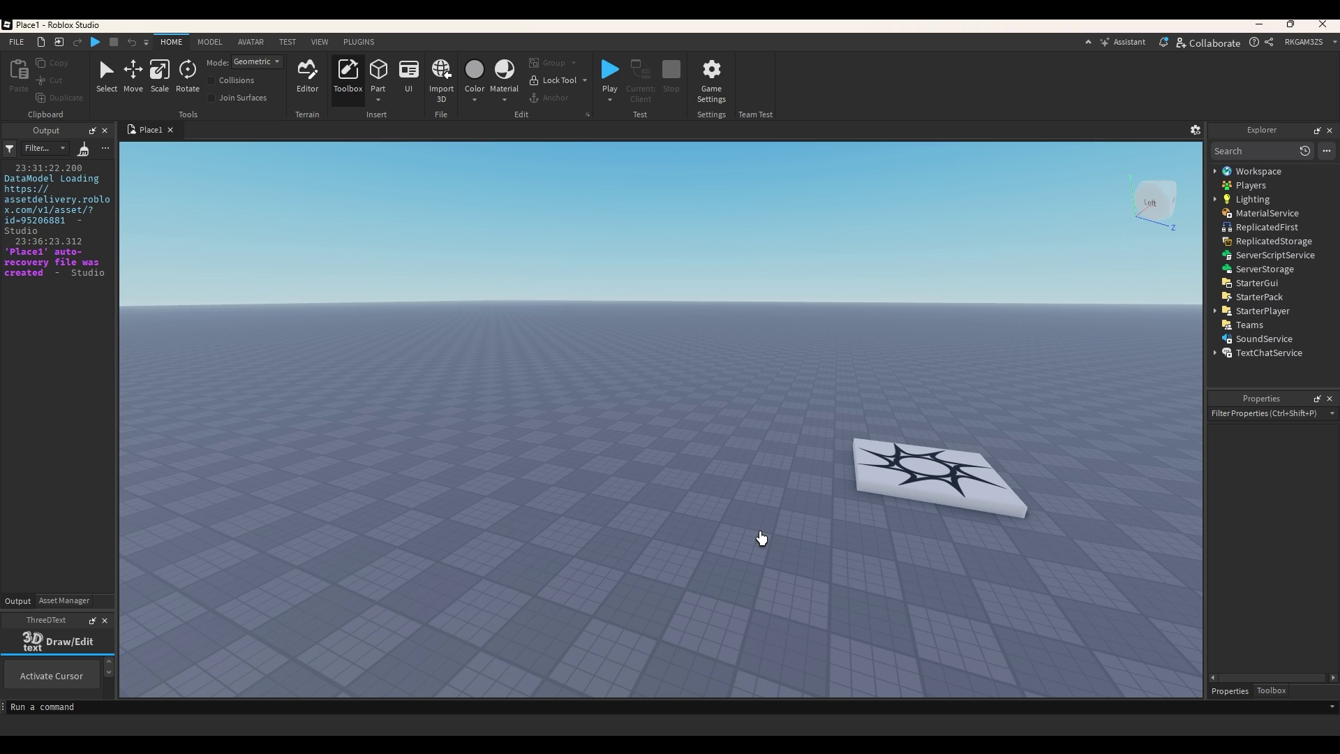
right_drag(762, 539, 736, 568)
key(w)
key(d)
click(270, 44)
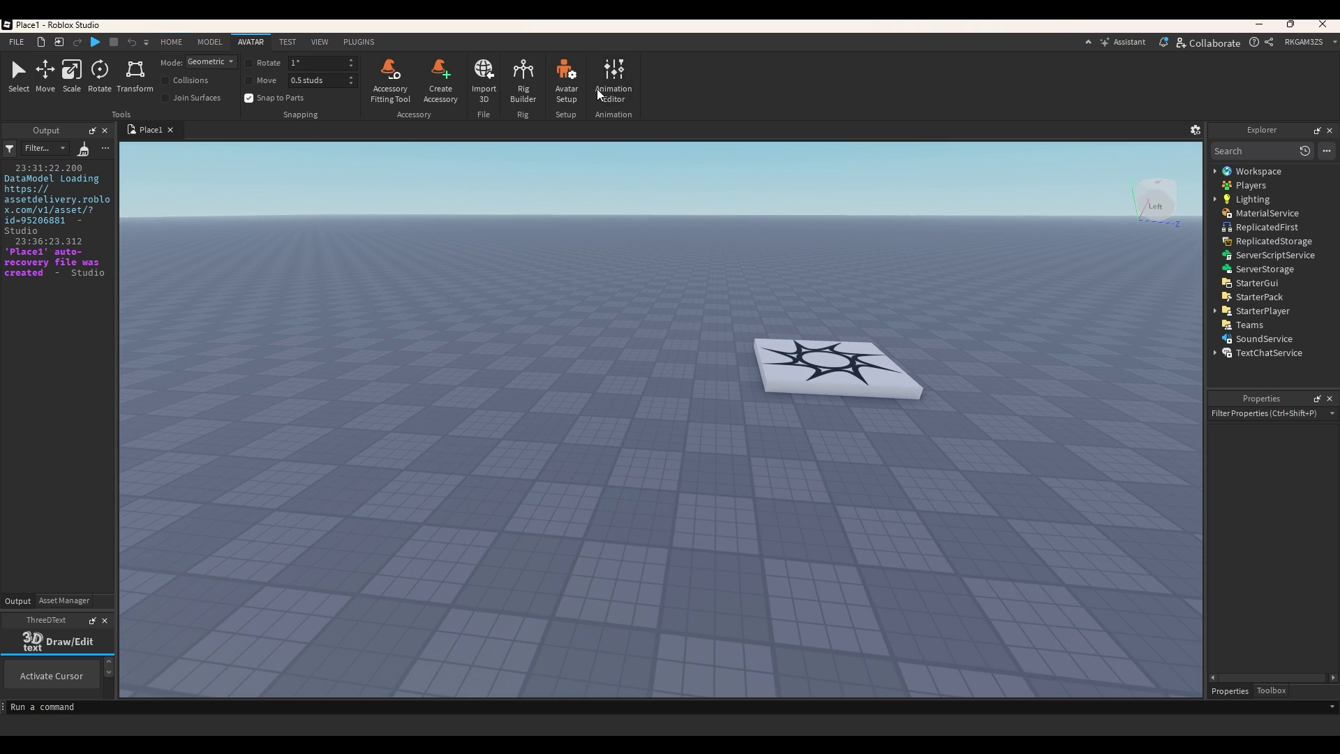
click(524, 77)
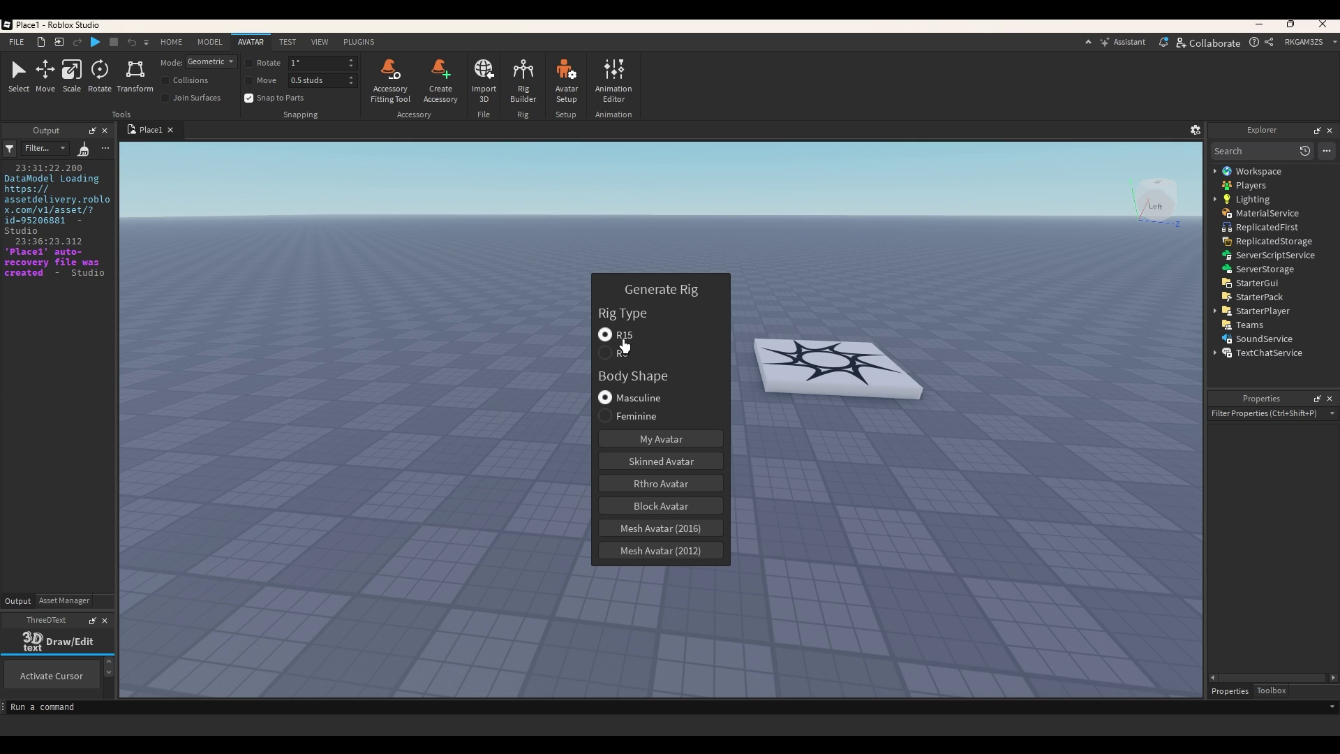
click(660, 506)
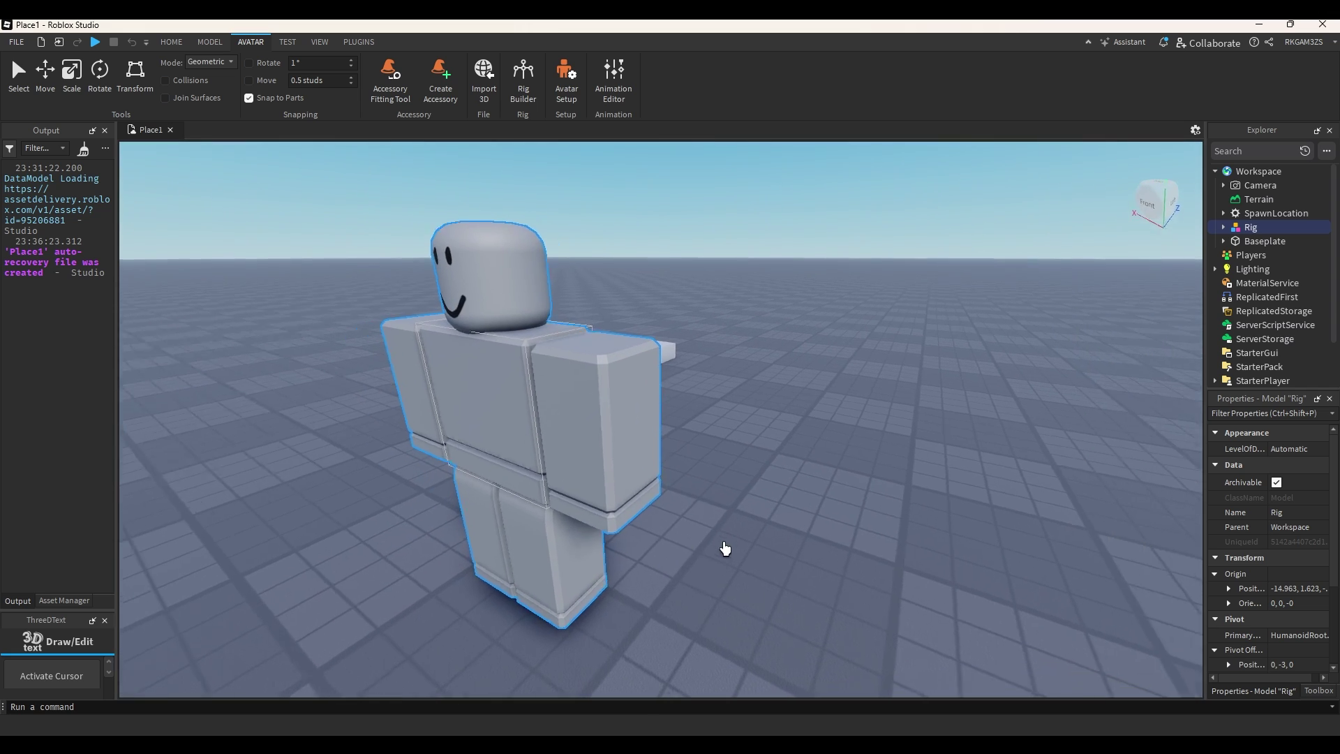
Step: Examine the generated R15 rig's segmented limbs and torso up close and from the front
key(e)
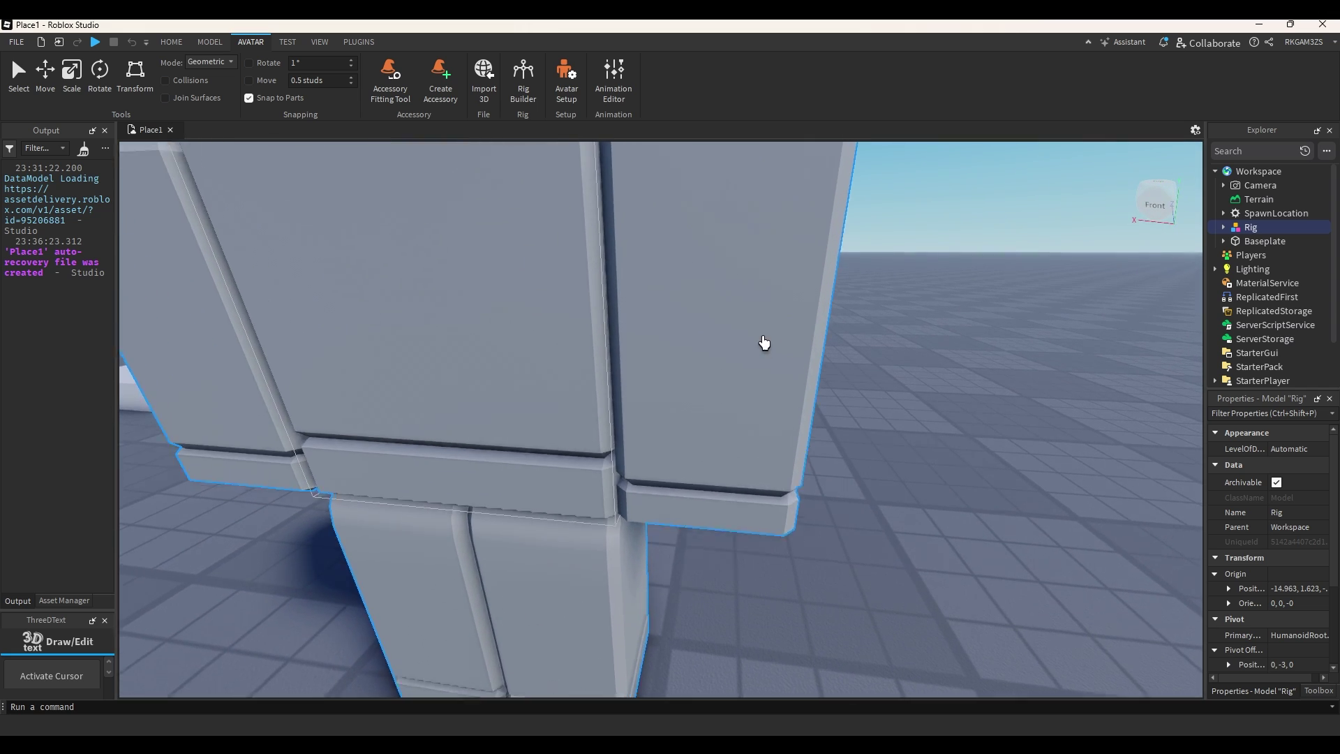
key(s)
right_drag(900, 475, 847, 431)
key(w)
key(s)
right_drag(552, 427, 559, 485)
key(s)
right_drag(709, 467, 785, 494)
key(w)
right_drag(875, 484, 865, 488)
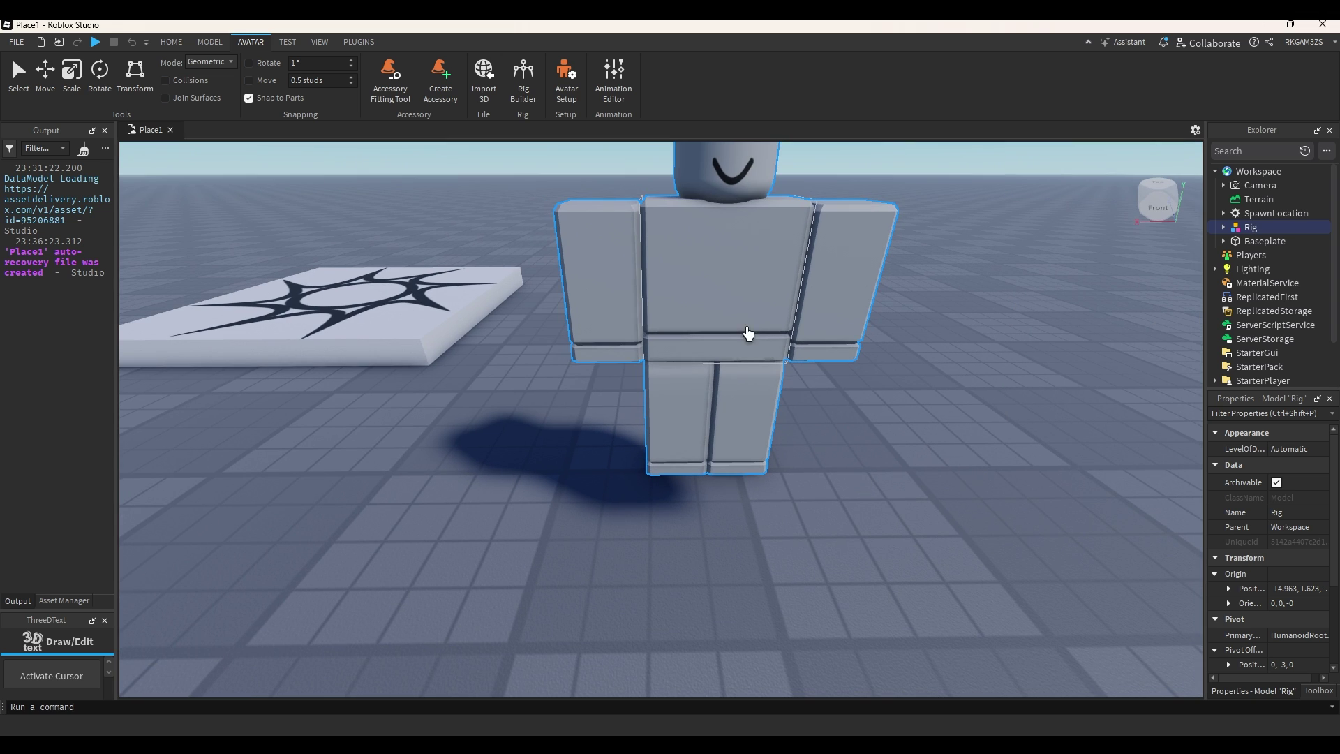
Step: Select the R15 rig and delete it from the scene
click(24, 77)
right_drag(337, 184, 571, 345)
click(799, 329)
click(566, 283)
key(Delete)
Step: Generate an R6 Block Avatar rig and move it a short way forward on the baseplate
click(524, 98)
click(605, 353)
click(660, 506)
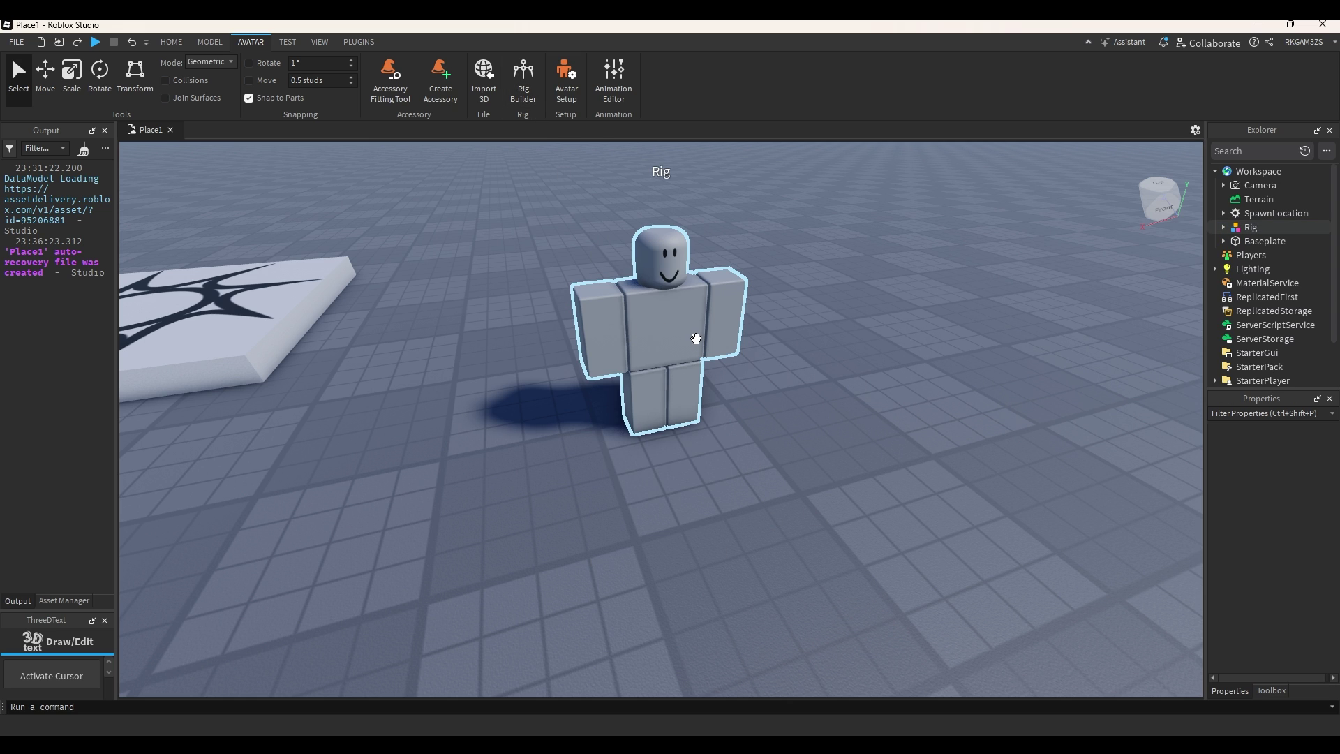
drag(643, 389, 625, 490)
click(737, 524)
right_drag(737, 523, 751, 530)
scroll(751, 531, up, 1)
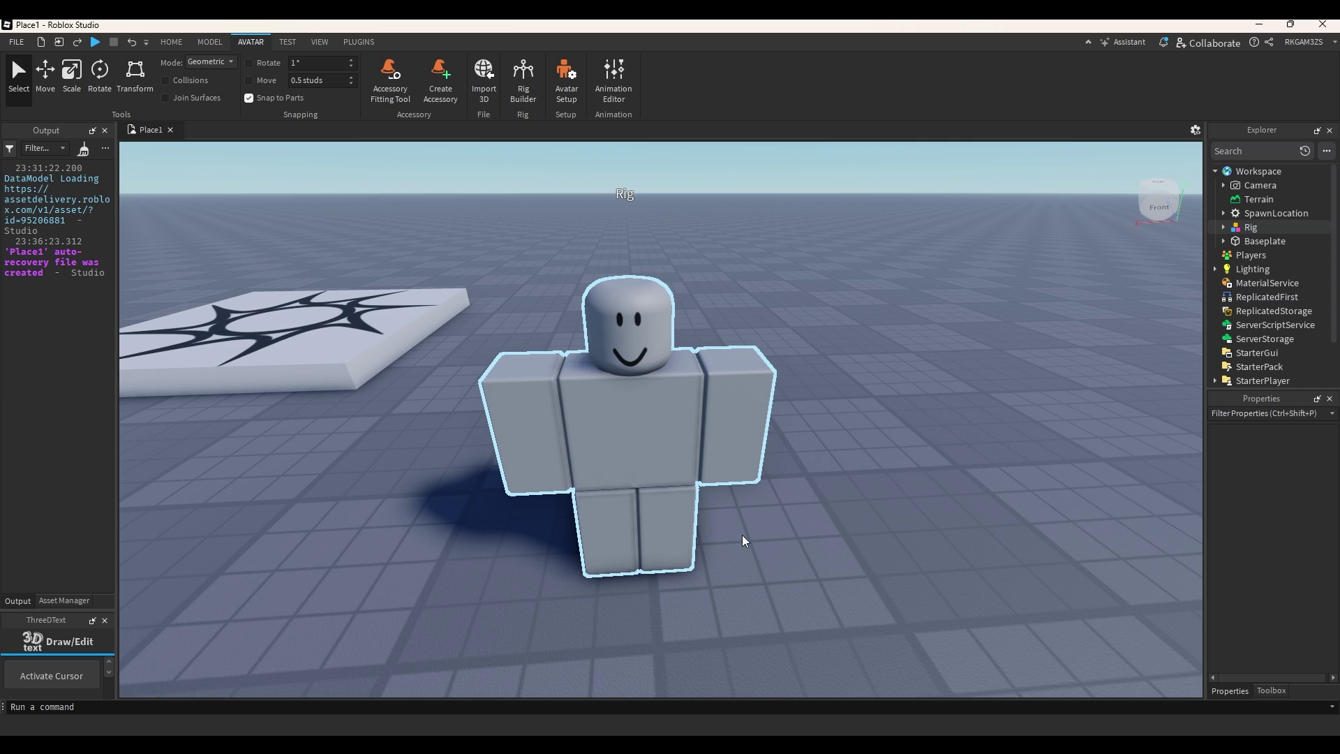
Step: Open the Animation Editor and pick the R6 rig as the model to animate
scroll(742, 535, down, 3)
drag(753, 544, 793, 548)
click(953, 581)
click(721, 440)
scroll(721, 440, up, 2)
right_drag(721, 439, 721, 439)
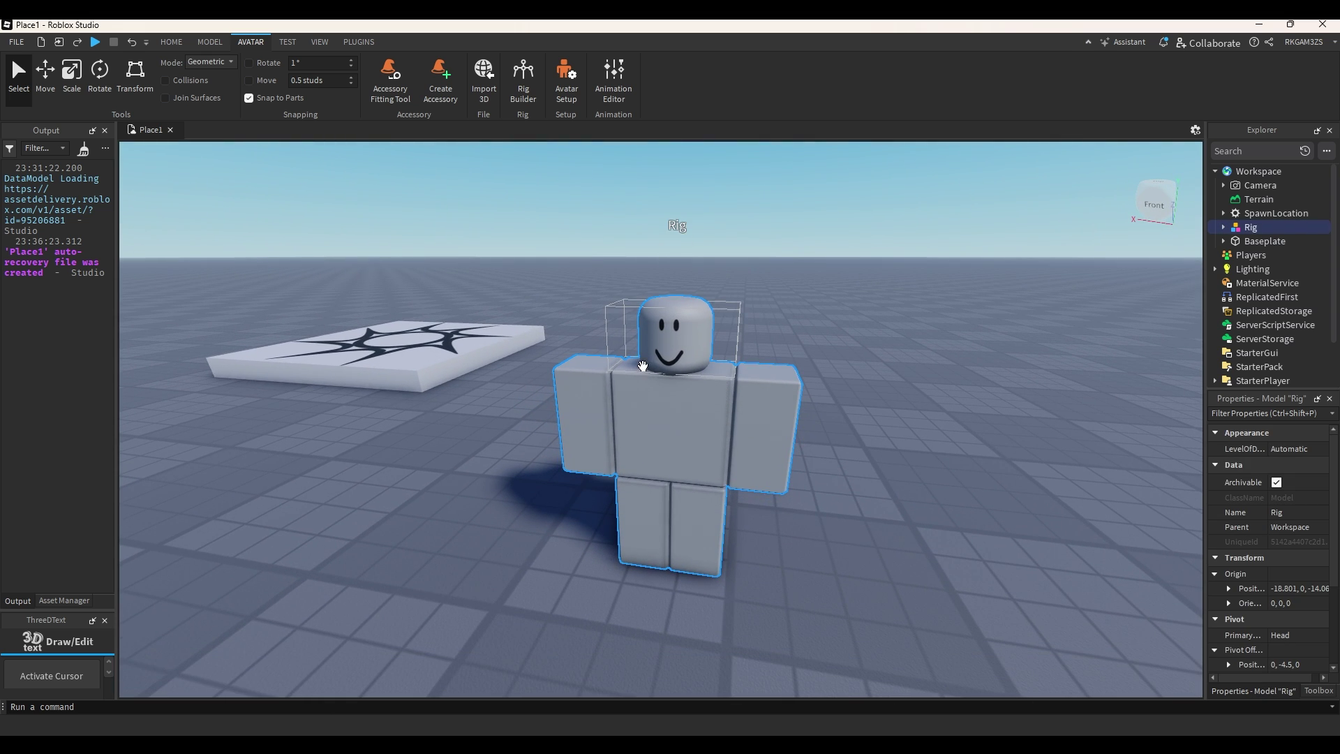
click(614, 79)
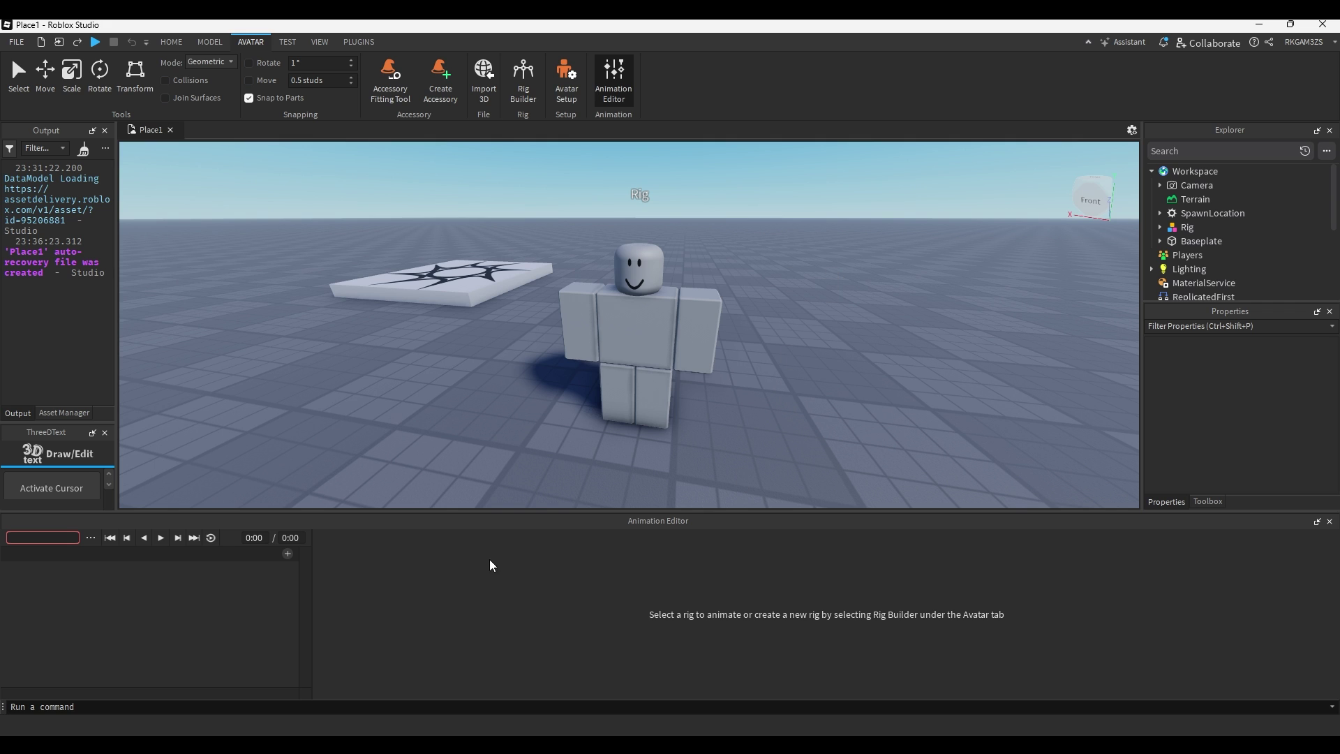
click(649, 347)
right_drag(649, 347, 646, 351)
Step: Name the rig's animation "dumb youtube video"
drag(359, 541, 563, 537)
drag(834, 542, 338, 541)
right_drag(577, 453, 590, 466)
right_drag(691, 284, 700, 296)
click(44, 538)
key(ctrl+a)
text(youtube video)
key(Return)
Step: Rotate the rig's right arm slightly at 0:00 to create a starting keyframe
right_drag(518, 301, 529, 294)
click(538, 323)
key(w)
right_drag(763, 319, 688, 299)
drag(615, 340, 573, 355)
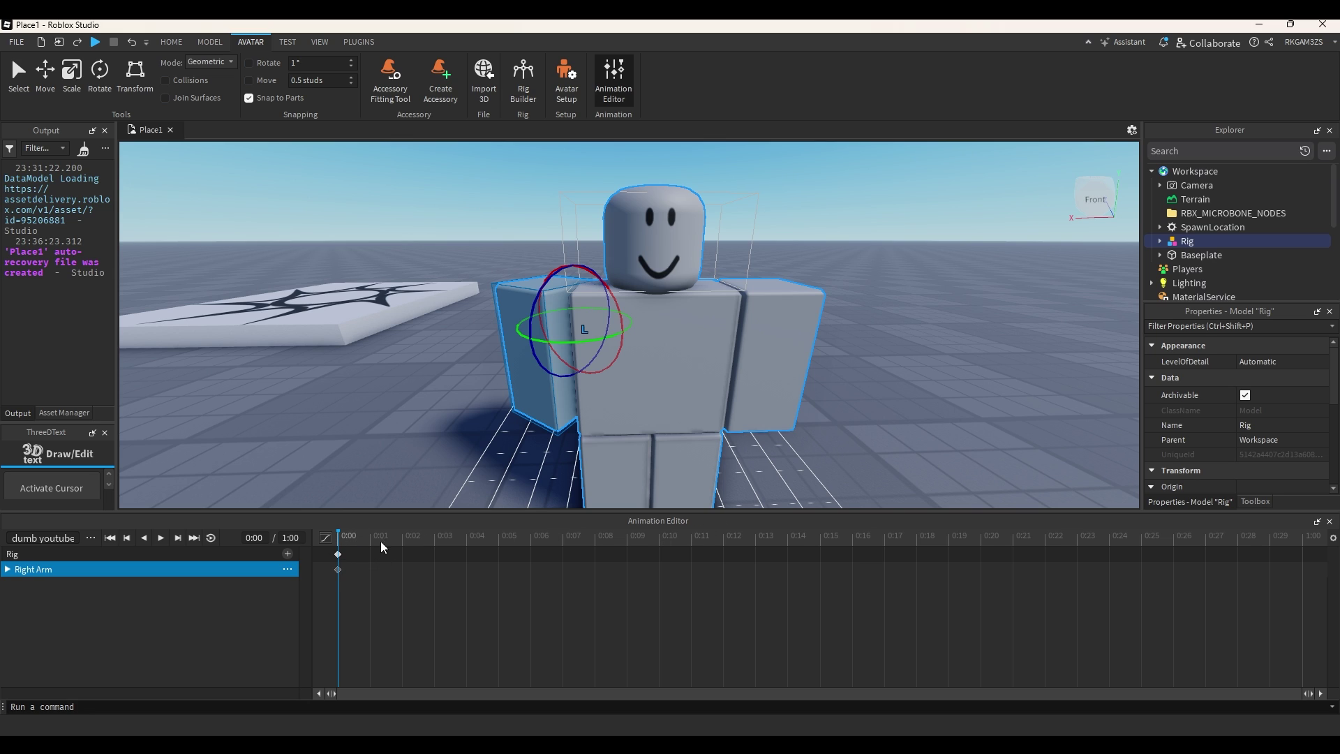
Step: Rotate the right arm up and outward at 1:00, and play the animation from the start
drag(379, 542, 1291, 545)
drag(536, 302, 597, 259)
click(1304, 585)
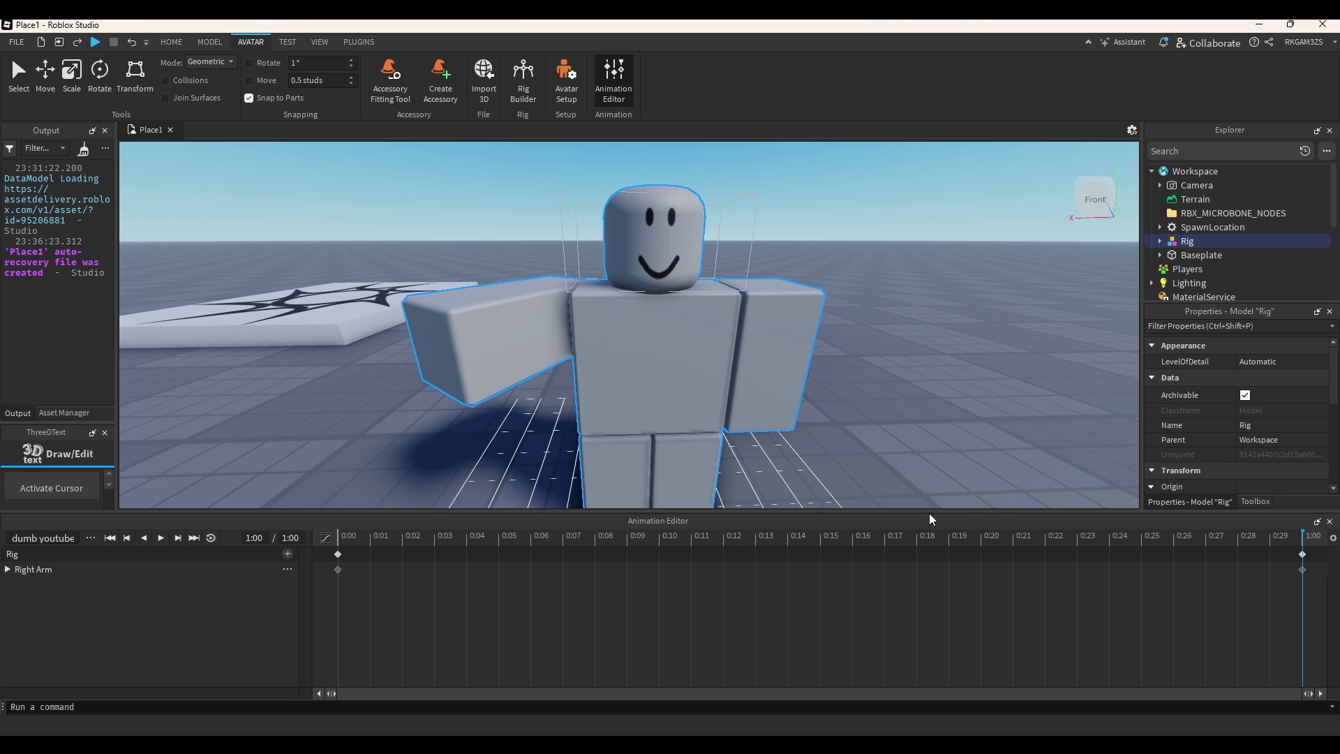
click(357, 541)
click(160, 538)
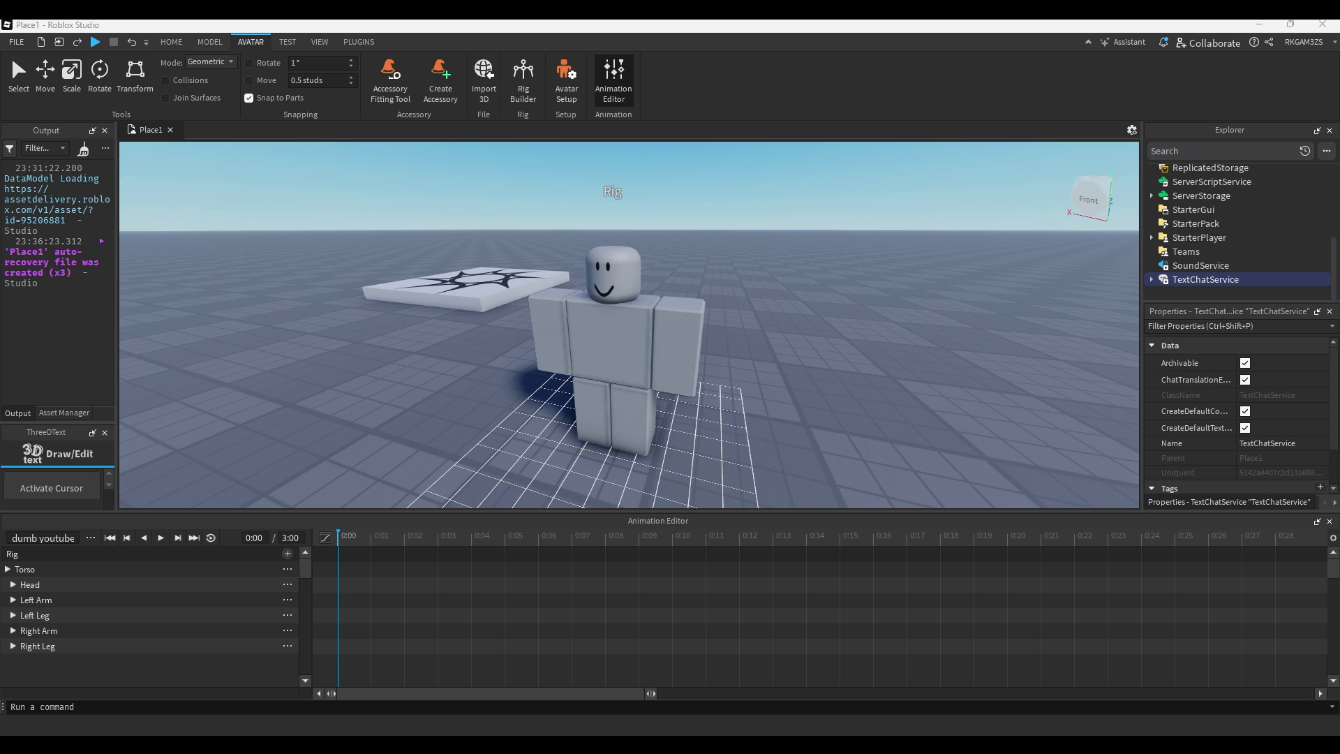
Step: Add a keyframe at 0:00 for the torso, head, arms and legs
scroll(885, 233, down, 1)
right_click(337, 554)
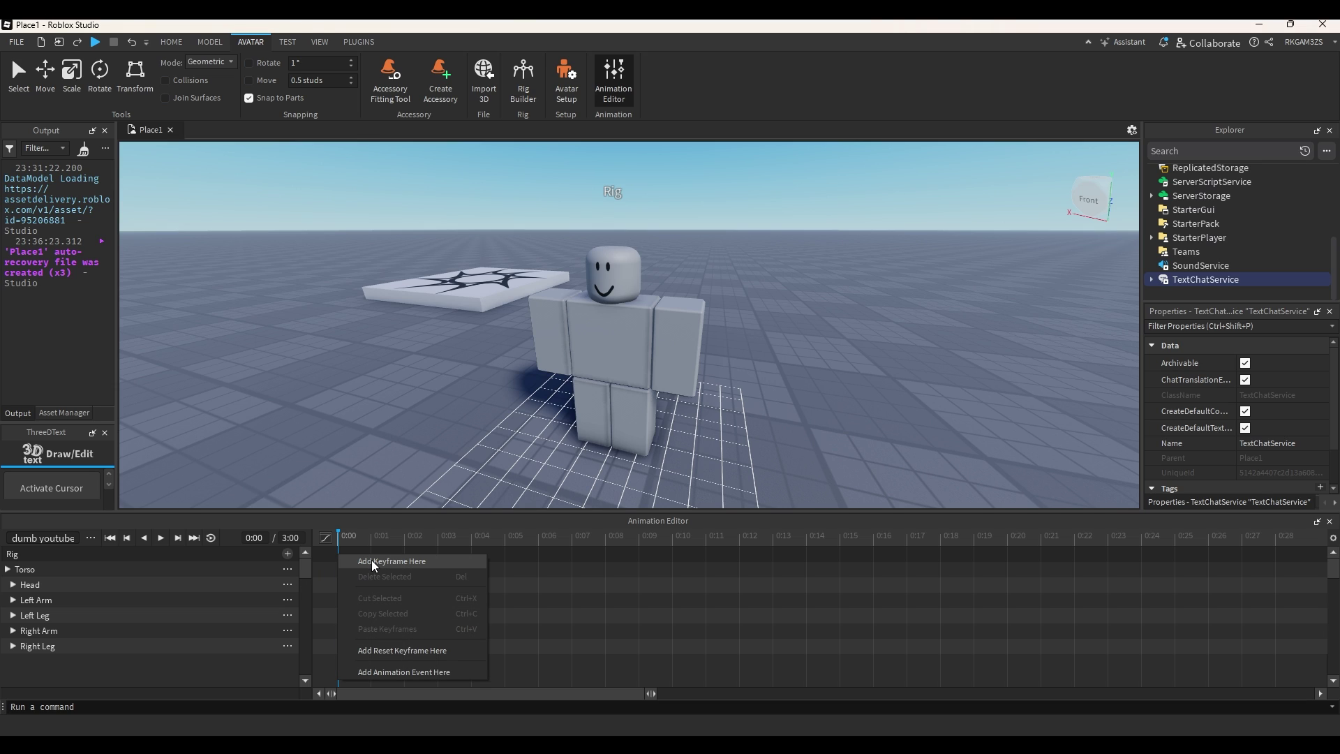
click(372, 560)
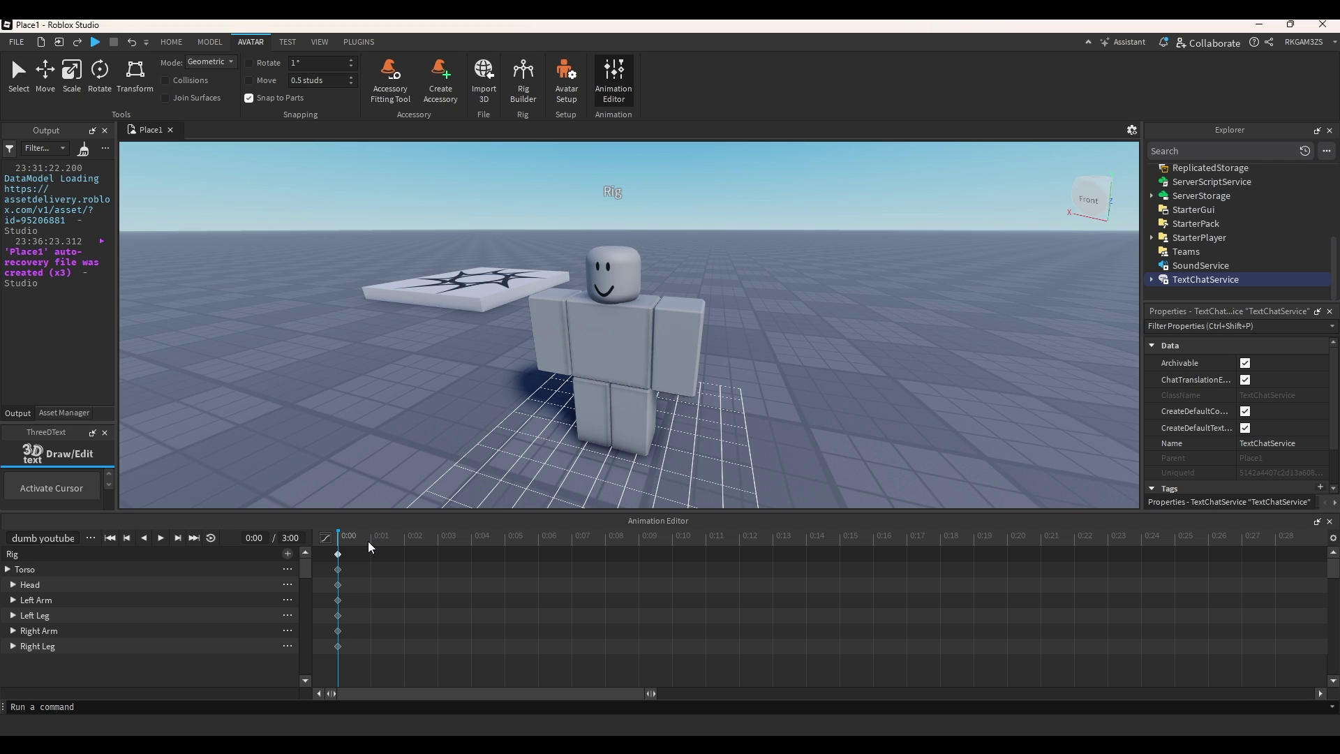
drag(374, 538, 460, 543)
click(681, 343)
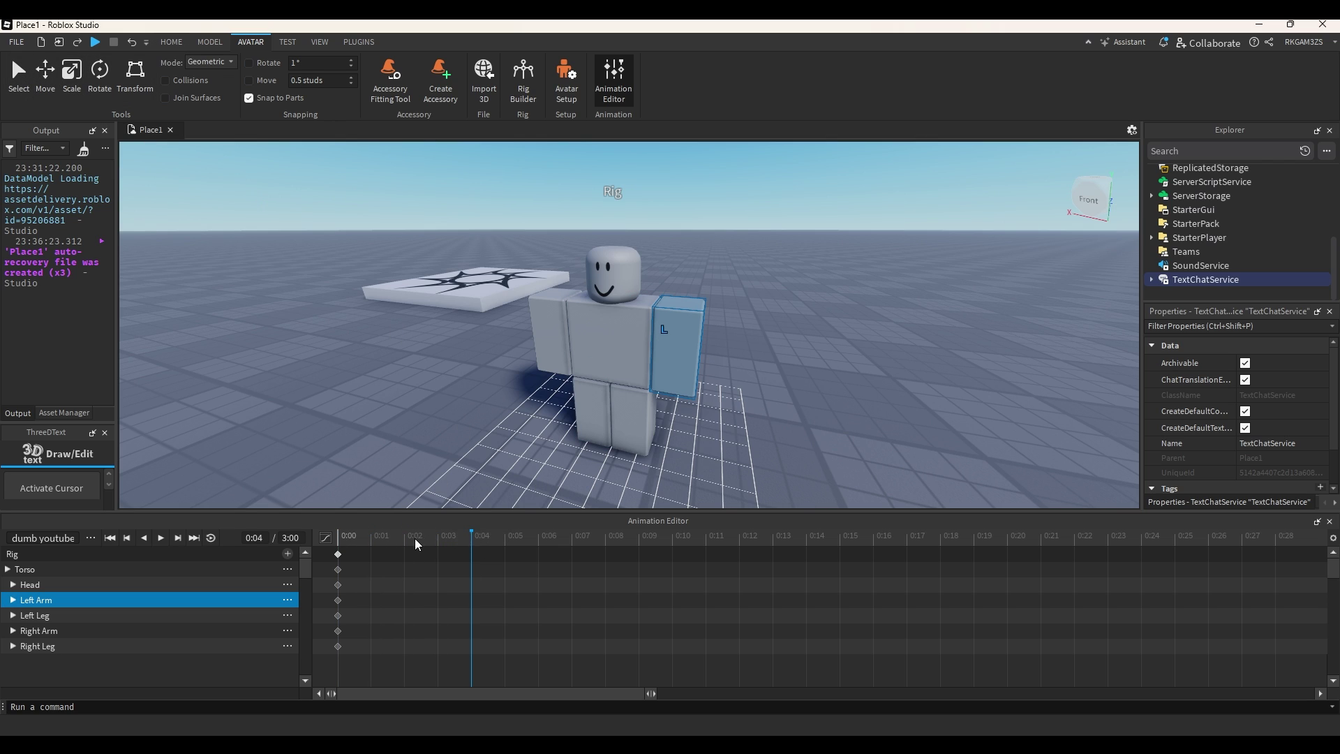
click(340, 545)
click(388, 326)
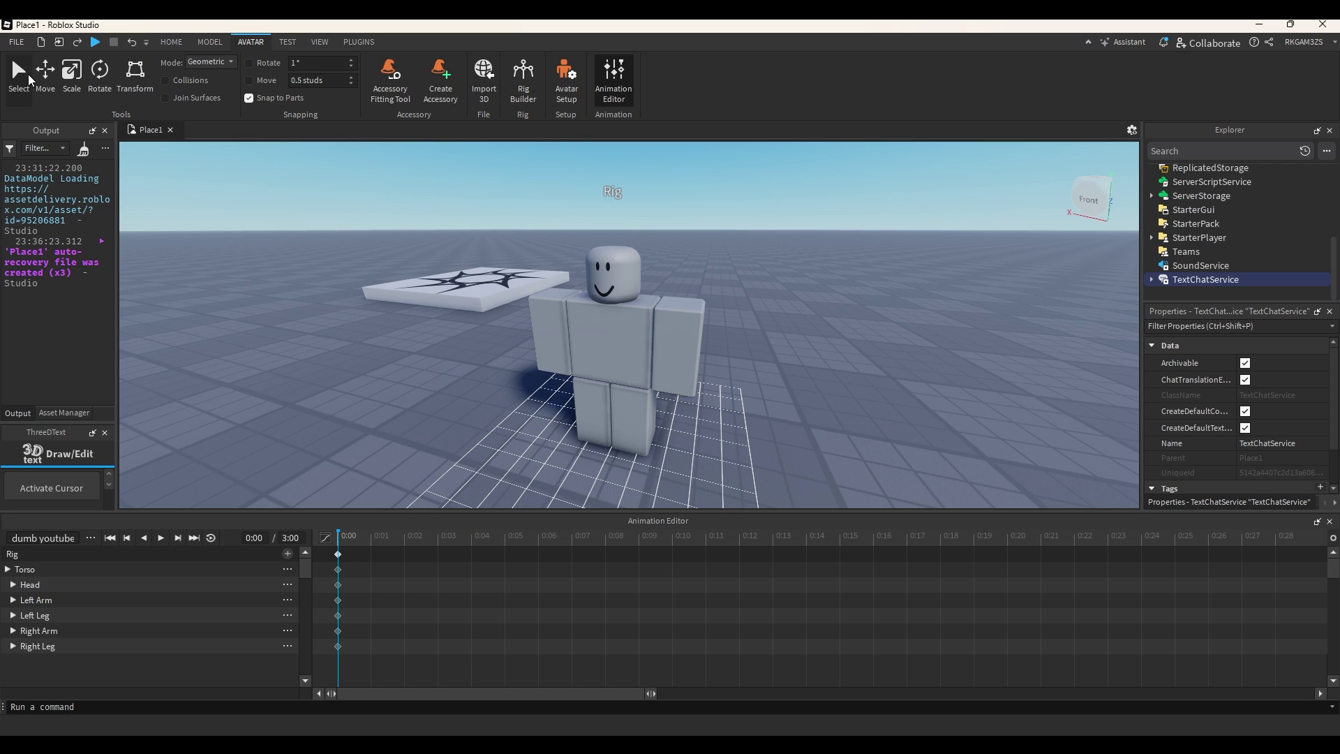
Step: Select the left arm with the Move tool and place the playhead at 0:15
click(675, 345)
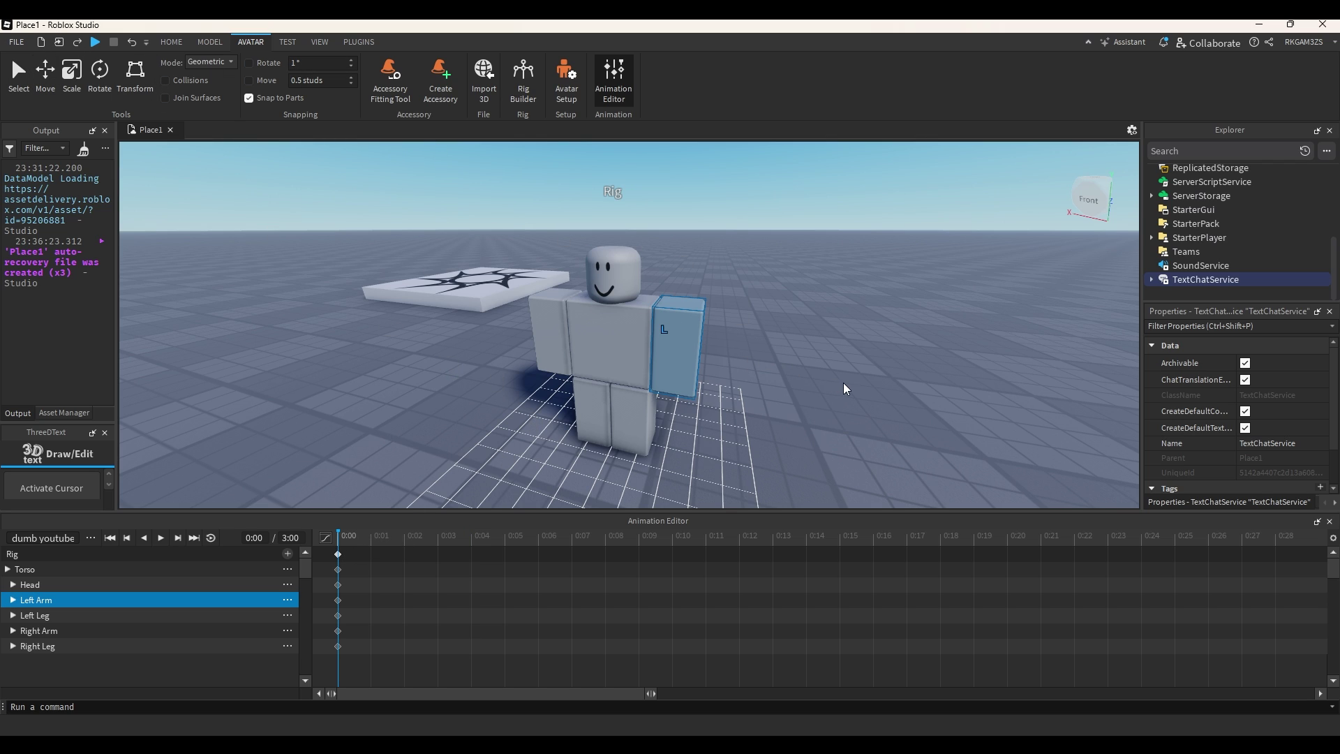
key(ctrl+2)
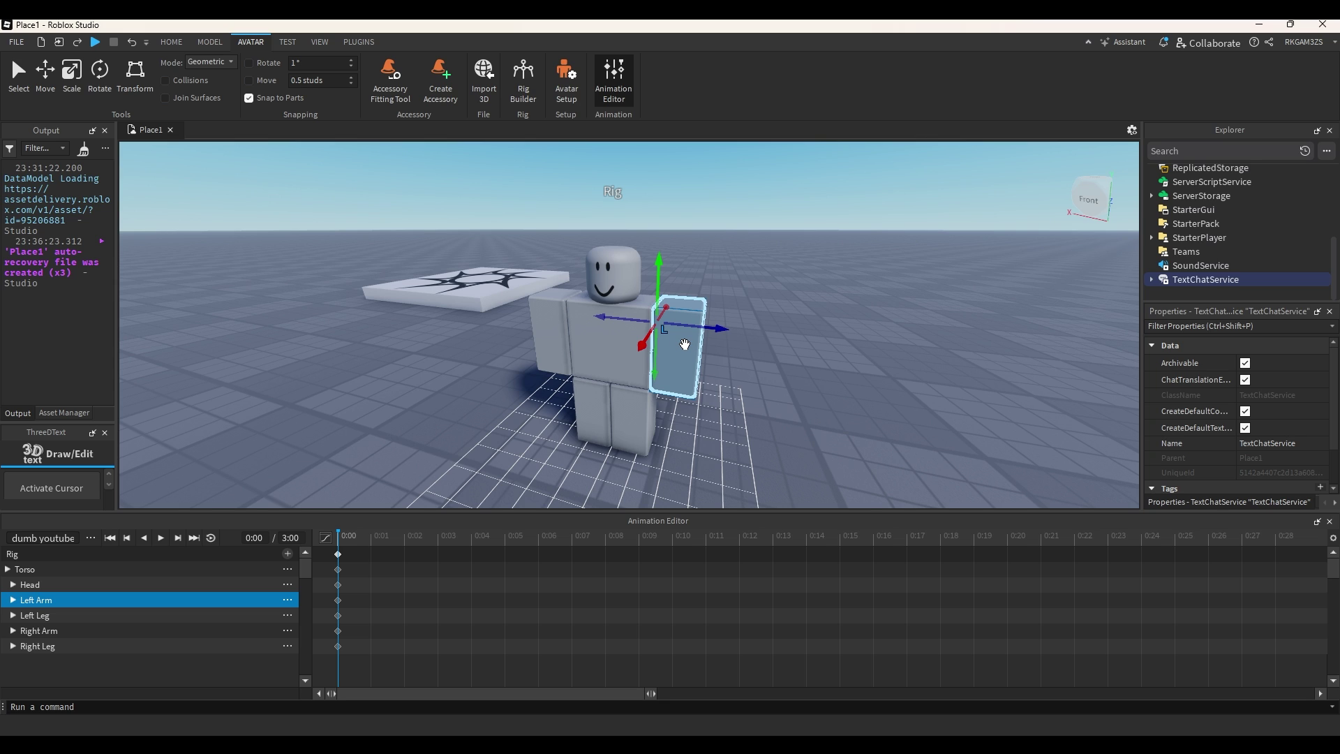
click(841, 537)
key(d)
right_drag(818, 437, 812, 431)
key(w)
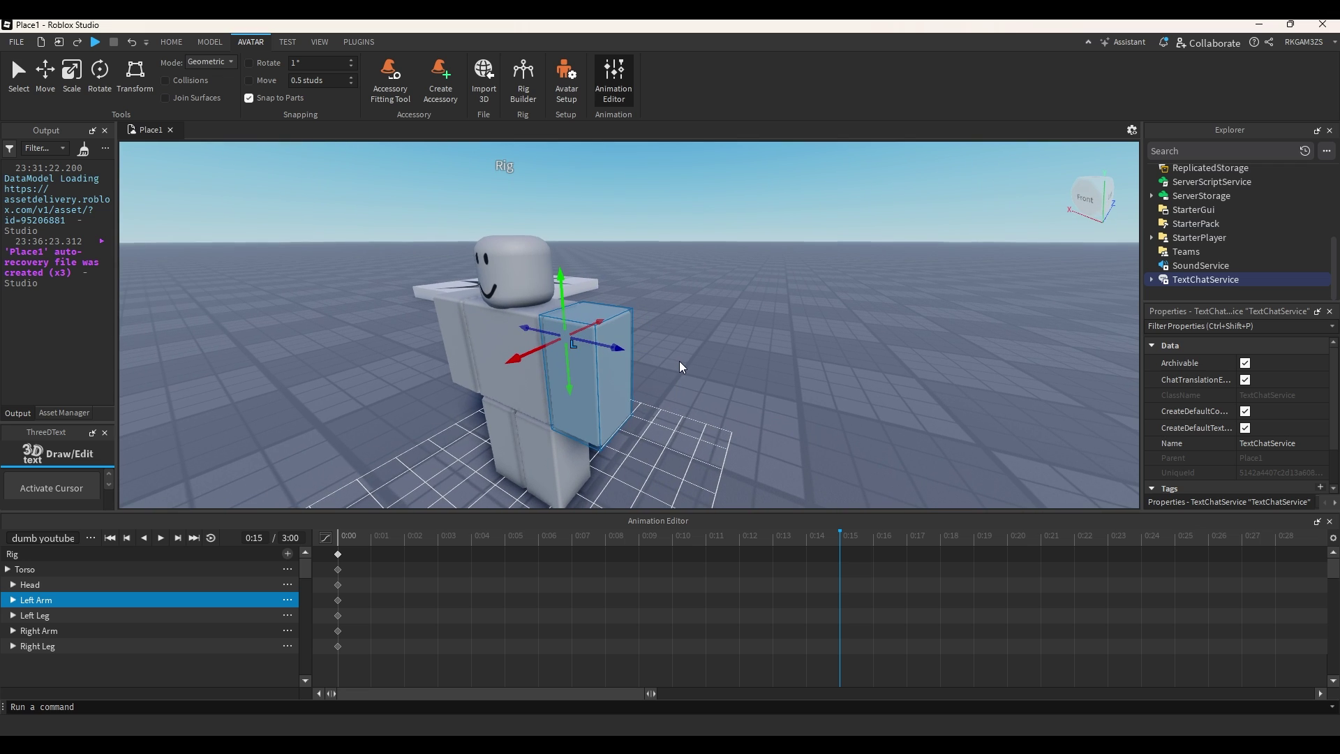
scroll(680, 360, up, 5)
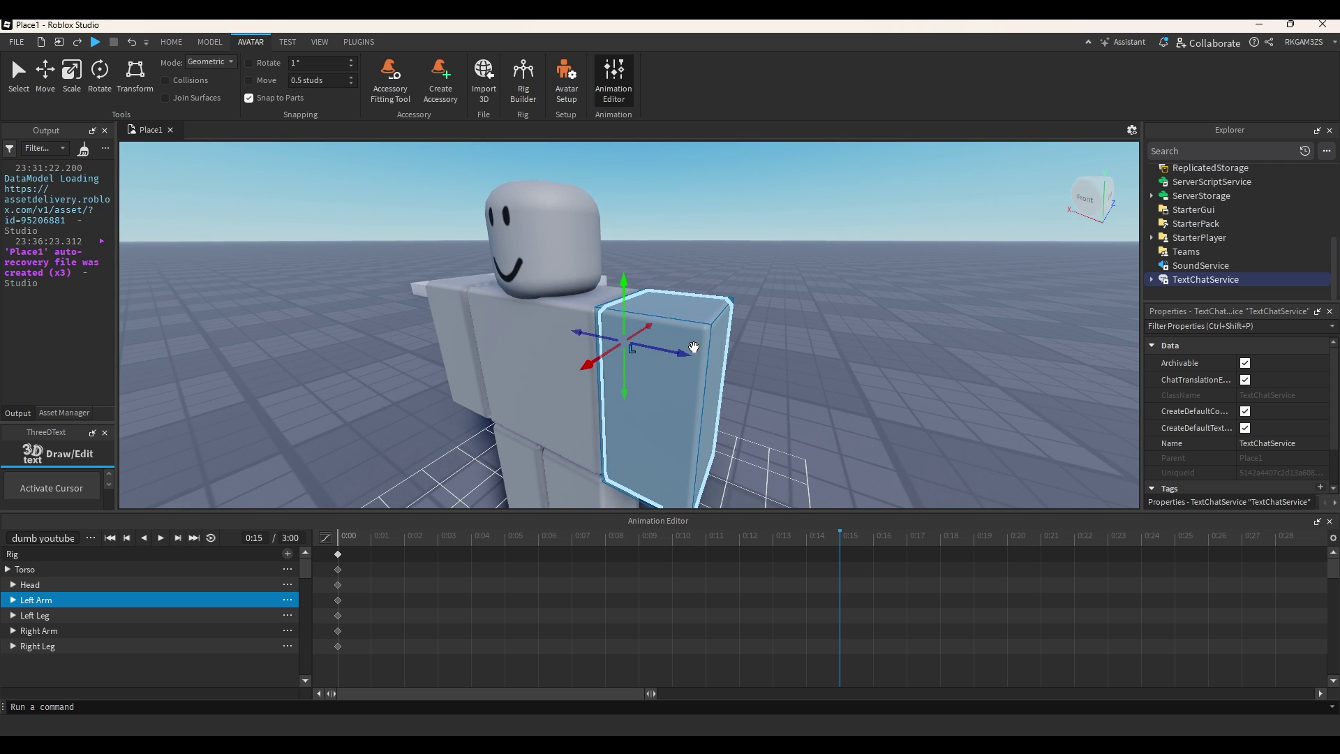
Step: Rotate the left arm upward and shift it forward at 0:15
key(ctrl+4)
key(ctrl+2)
key(ctrl+4)
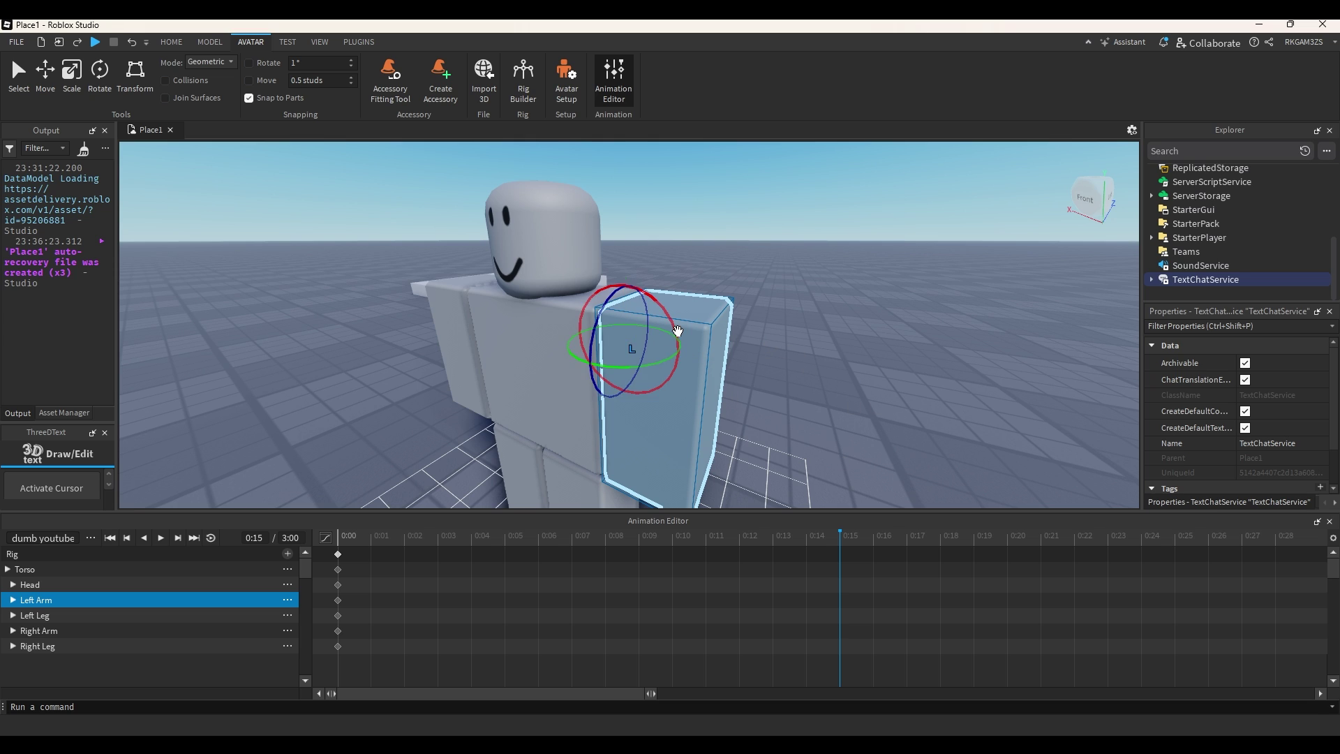
key(ctrl+2)
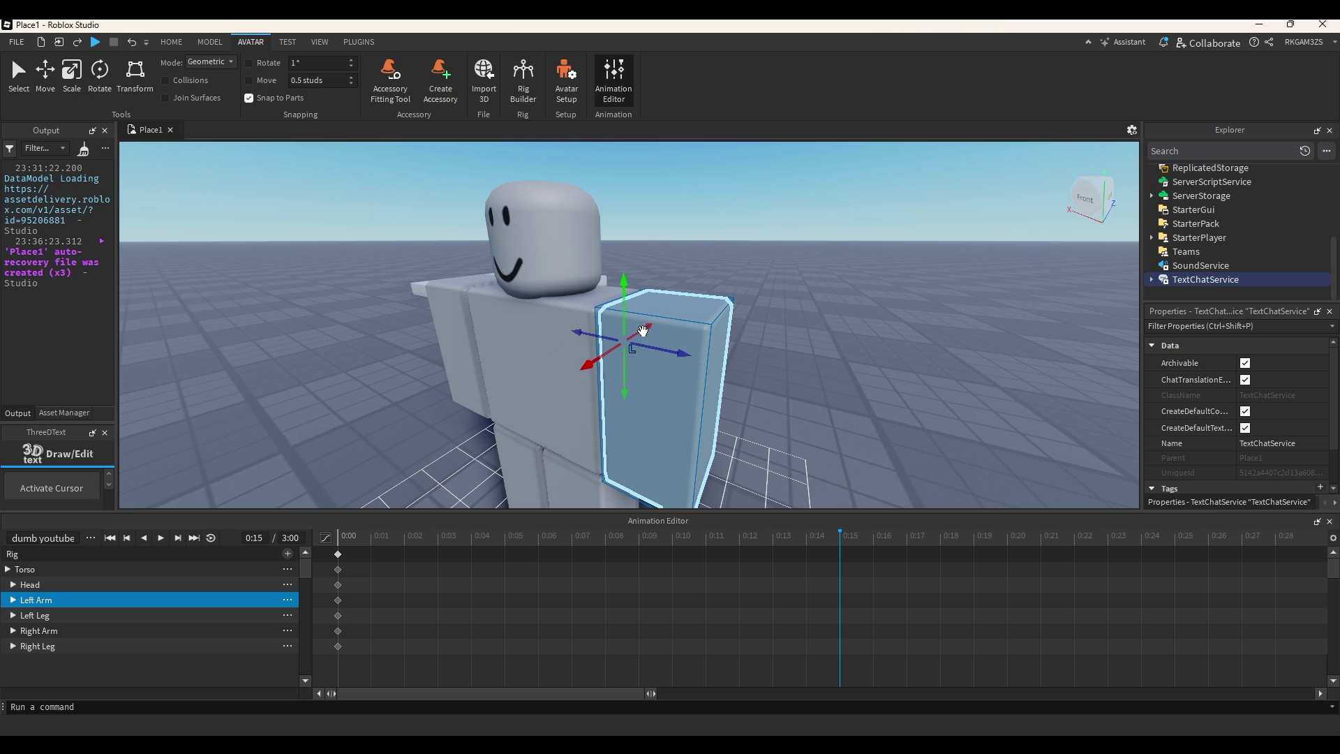
key(ctrl+4)
drag(605, 315, 643, 274)
key(ctrl+2)
drag(609, 357, 549, 379)
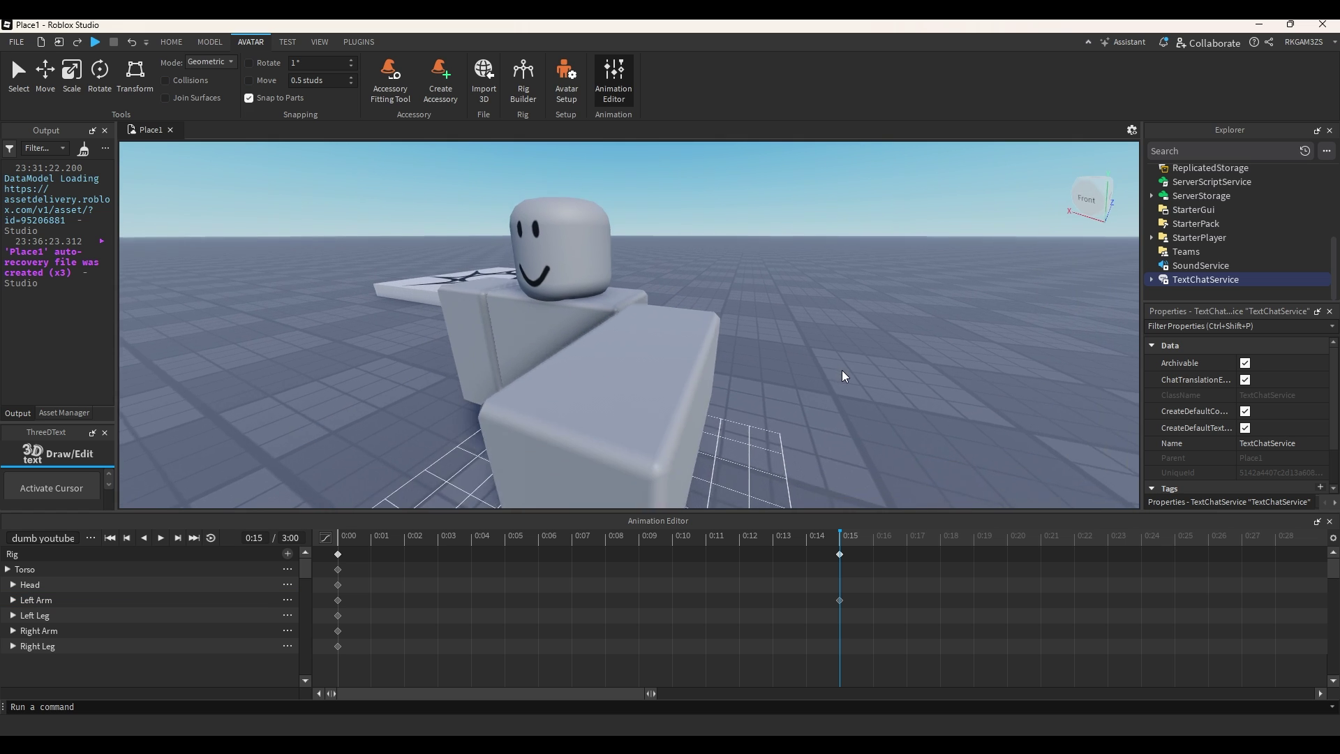
Step: Preview the left arm movement by scrubbing back to the start and playing the animation
key(s)
right_drag(849, 371, 838, 370)
drag(768, 537, 77, 582)
key(space)
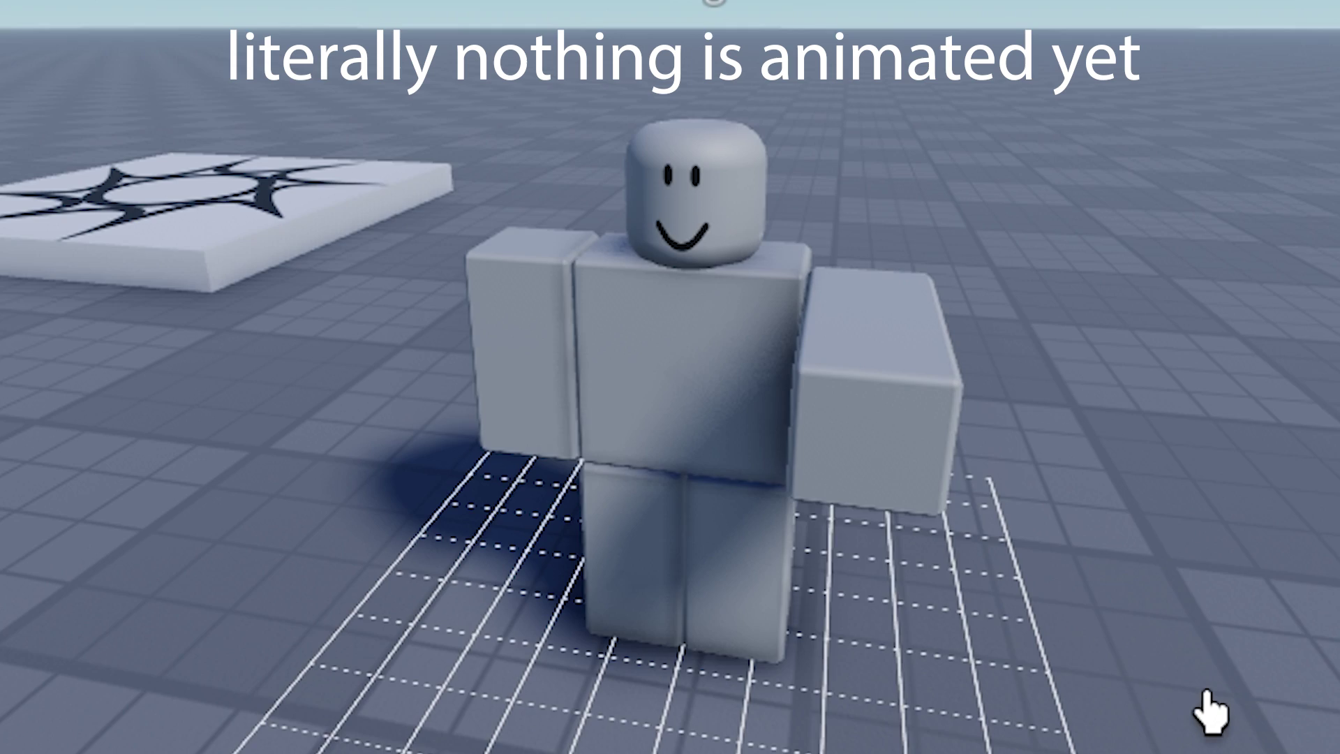
Step: Twist the torso sideways at 0:15 and turn the head back to face the front
right_drag(807, 456, 806, 456)
key(d)
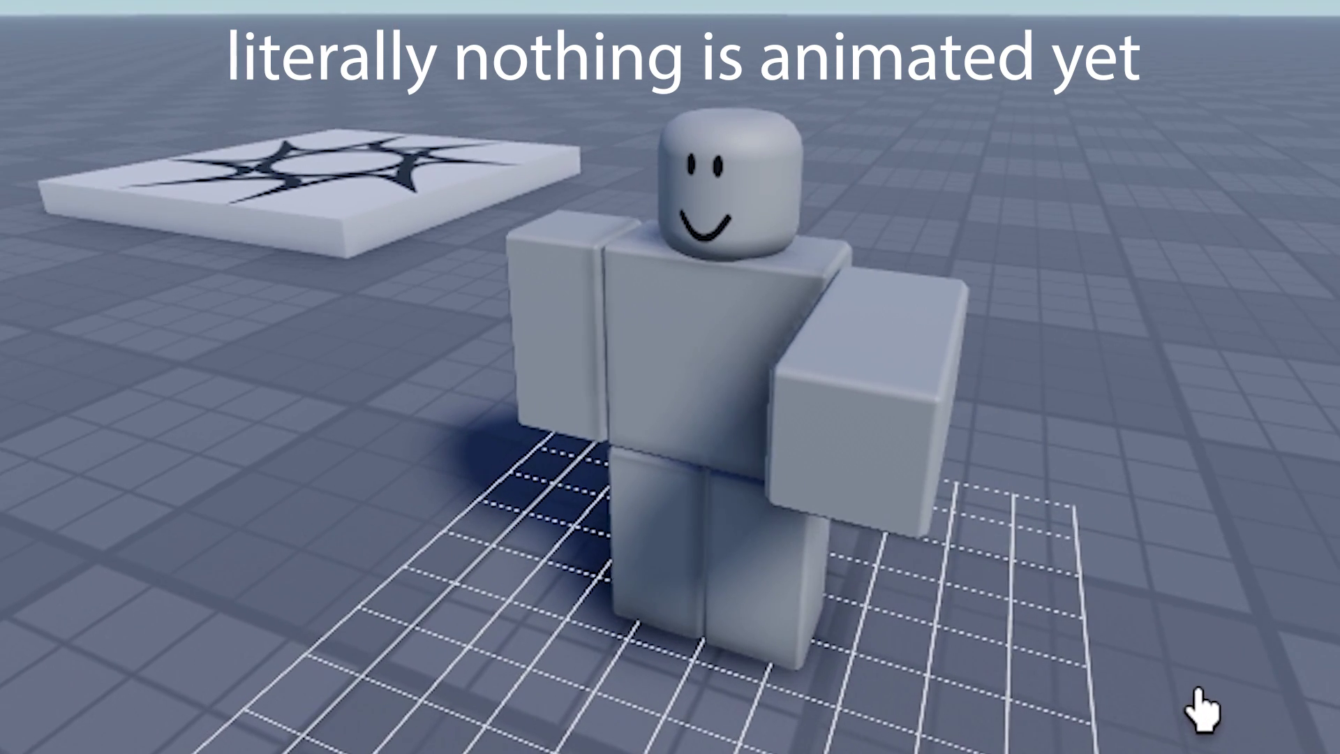
click(796, 454)
key(ctrl+4)
drag(787, 412, 747, 455)
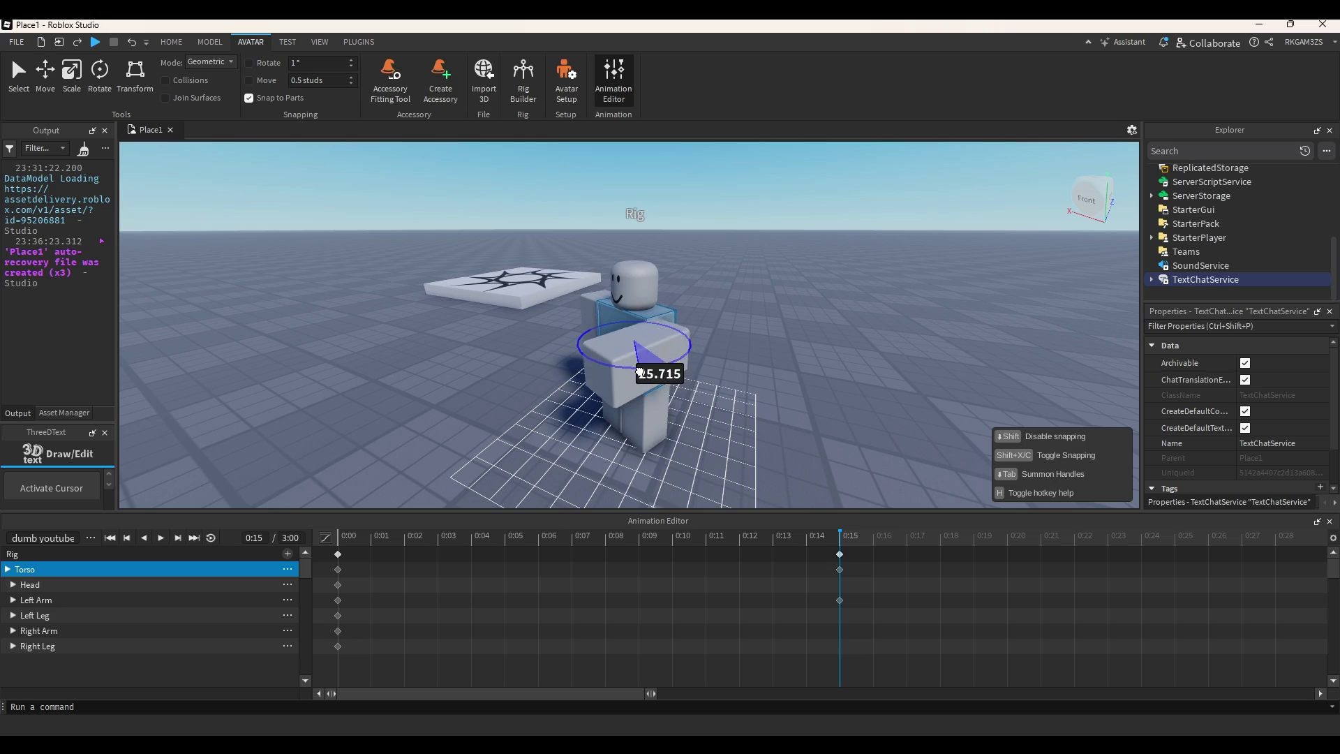
click(641, 370)
drag(640, 372, 681, 368)
click(648, 292)
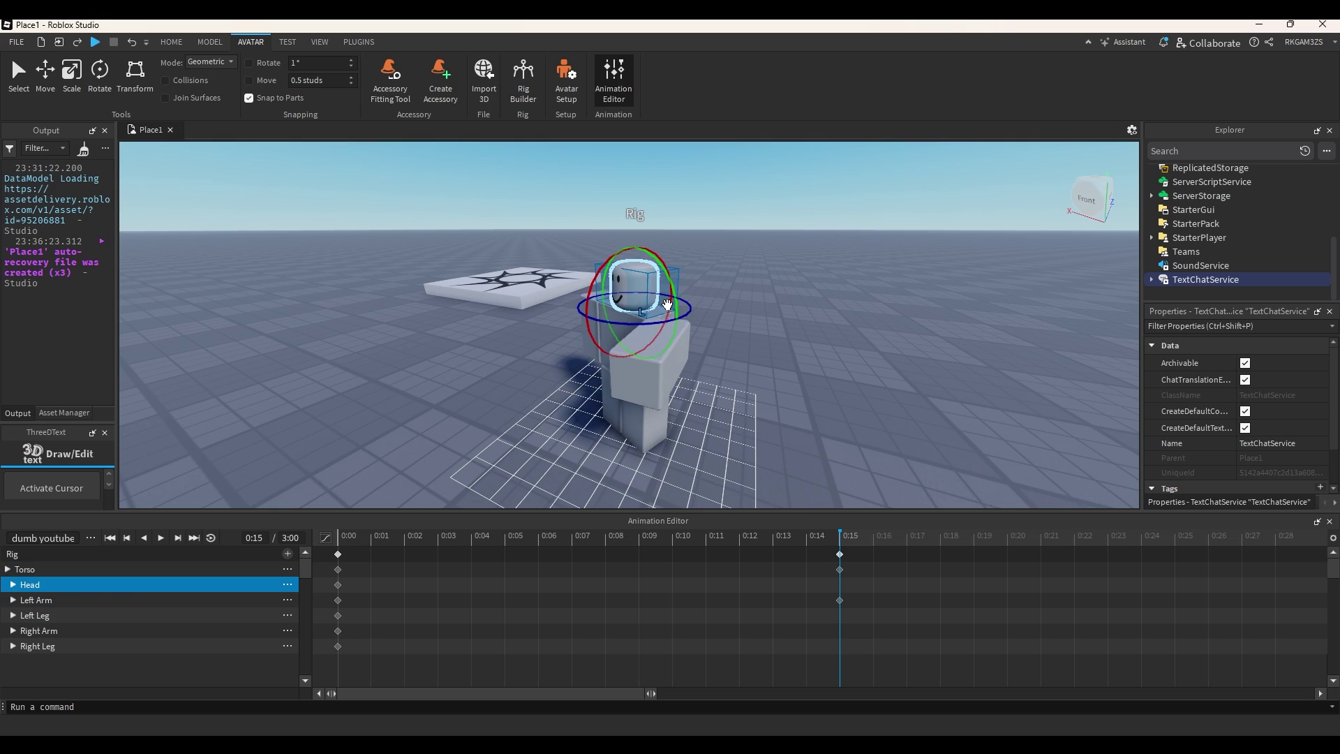
drag(649, 323, 672, 319)
Step: Rotate the right arm backward and adjust the angles of both legs at 0:15
click(856, 349)
key(a)
right_drag(856, 349, 858, 350)
click(573, 319)
drag(569, 321, 520, 322)
key(r)
click(622, 285)
drag(622, 393, 628, 394)
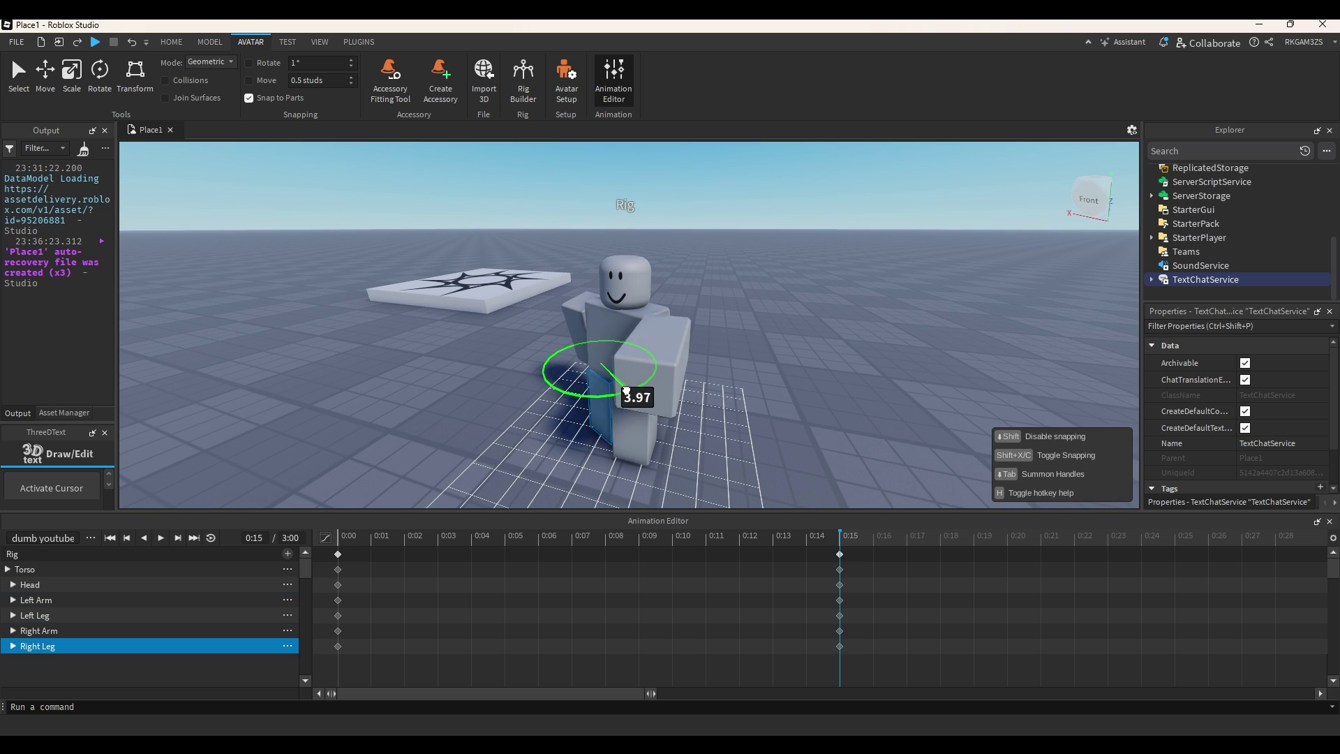
Step: Scrub through the full-body animation between 0:00 and 0:15 and play it back
drag(734, 522, 545, 433)
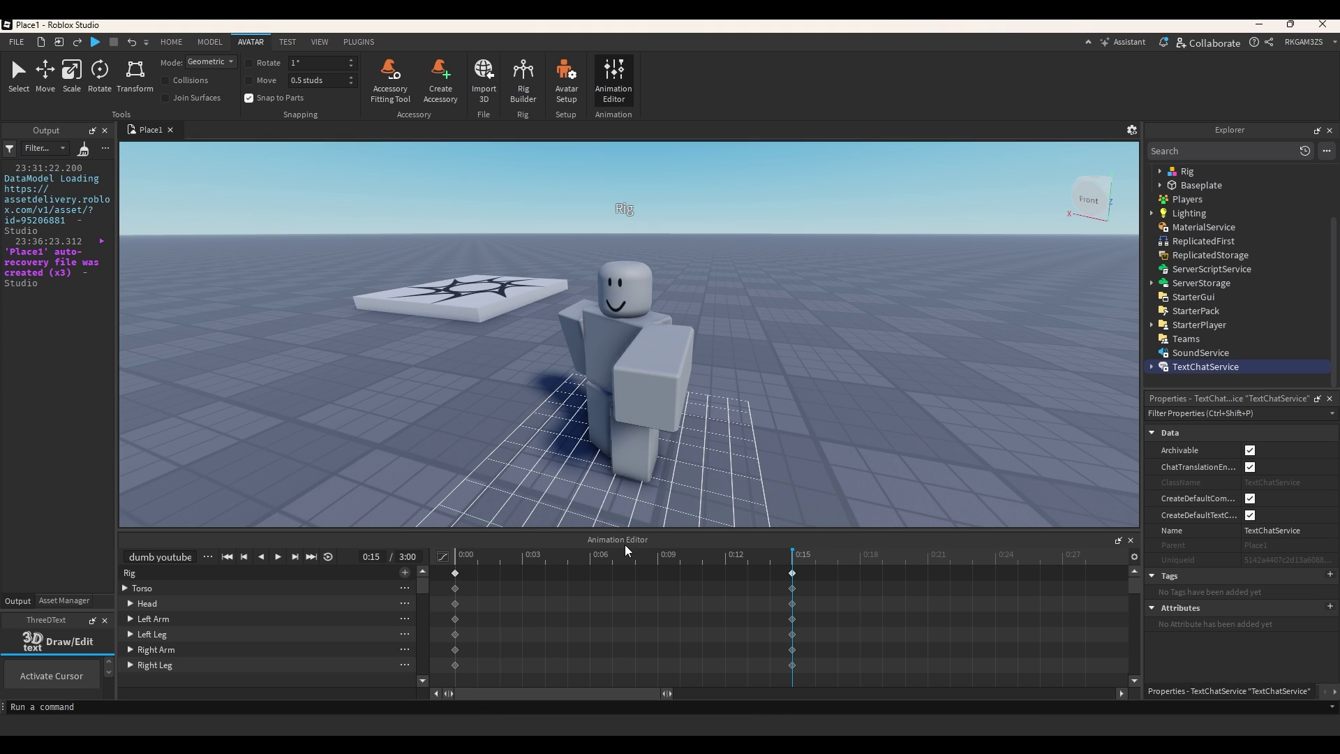
drag(621, 554, 338, 562)
drag(470, 538, 689, 598)
key(space)
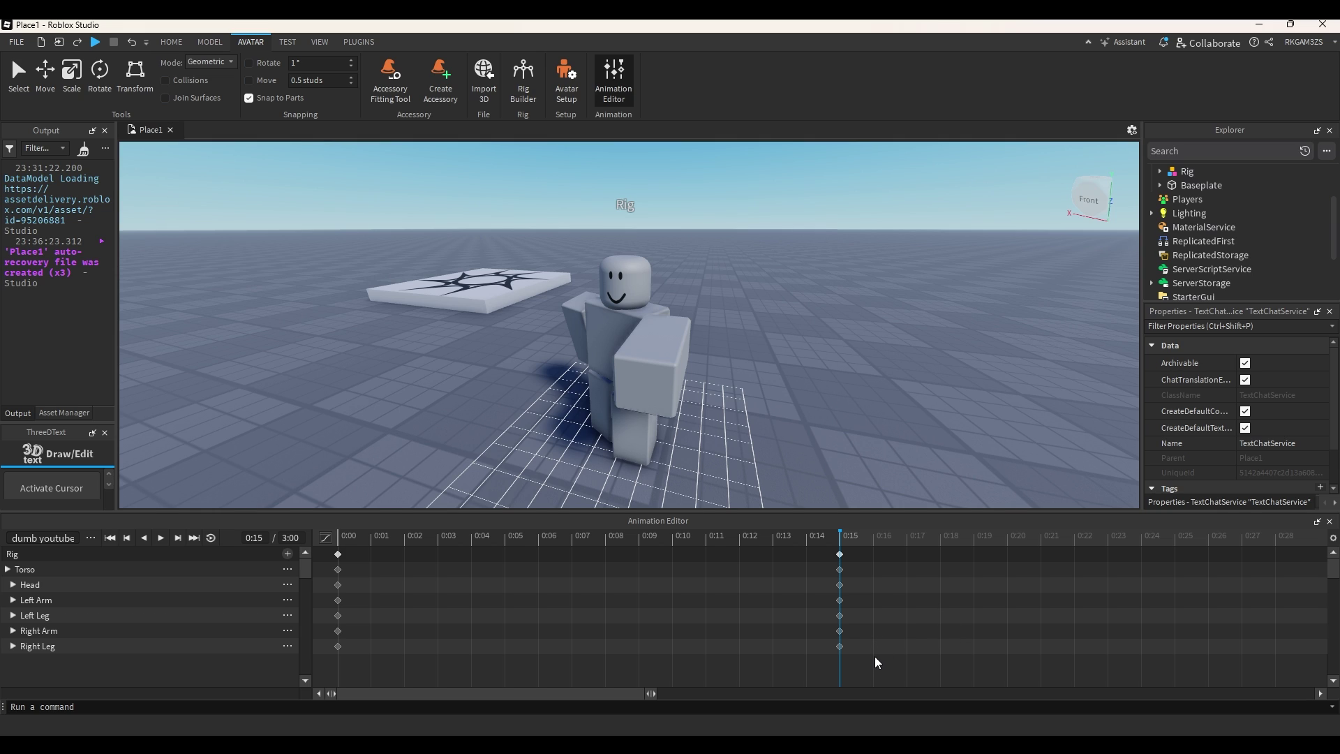
Step: Select all keyframes at 0:00 and 0:15 and set their easing style to CubicV2
drag(864, 664, 471, 525)
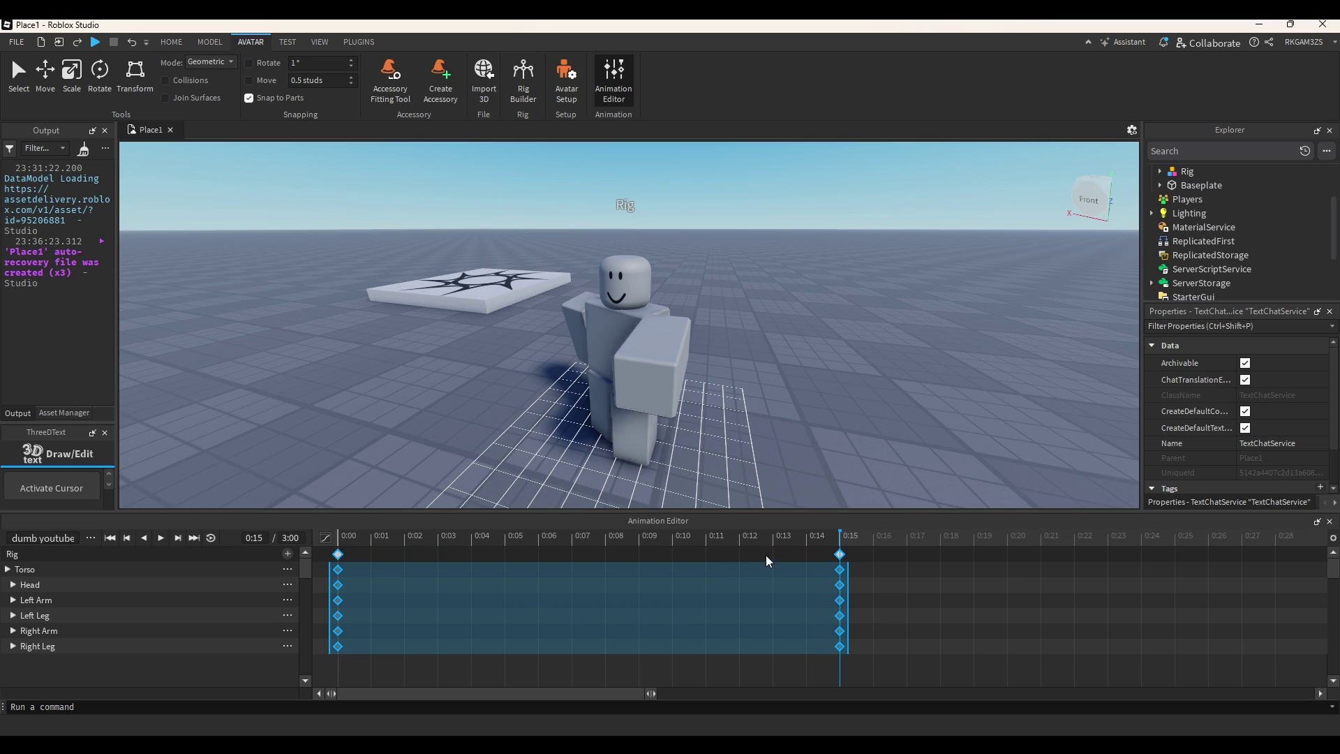
right_click(704, 604)
mouse_move(814, 558)
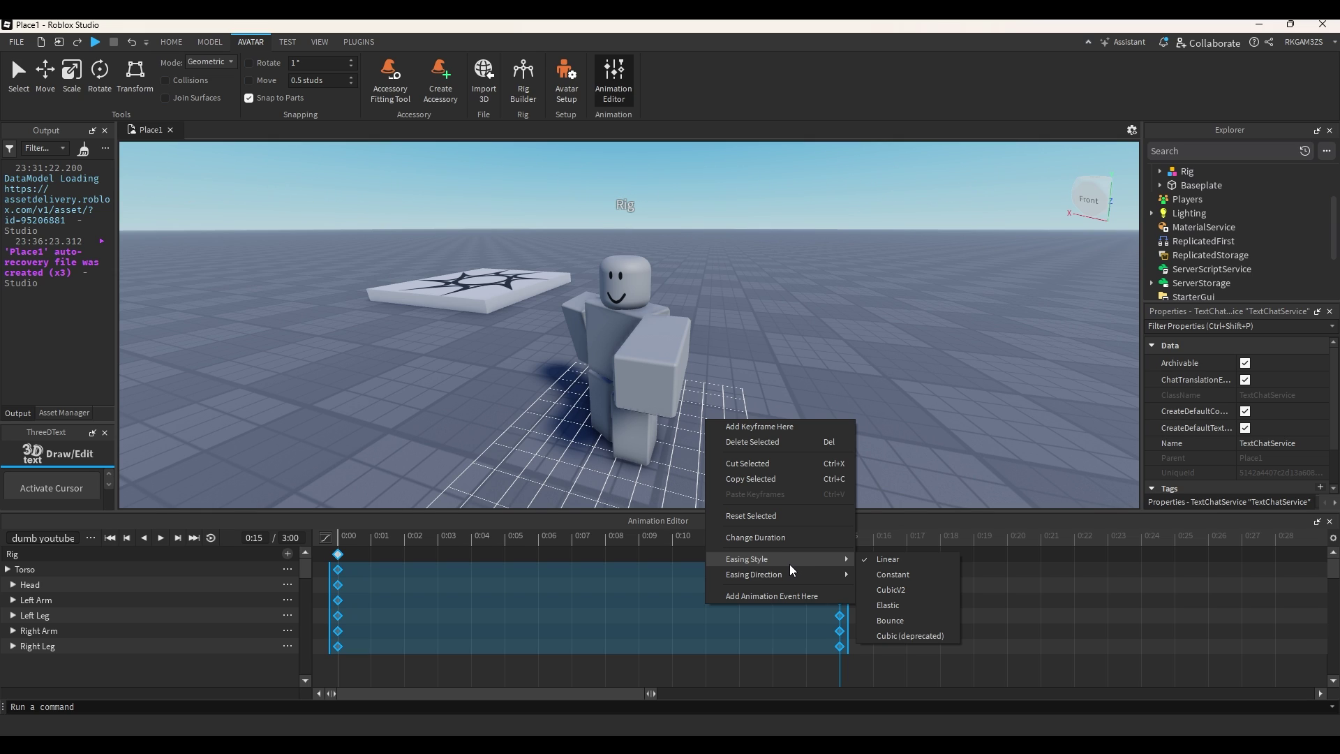
click(903, 588)
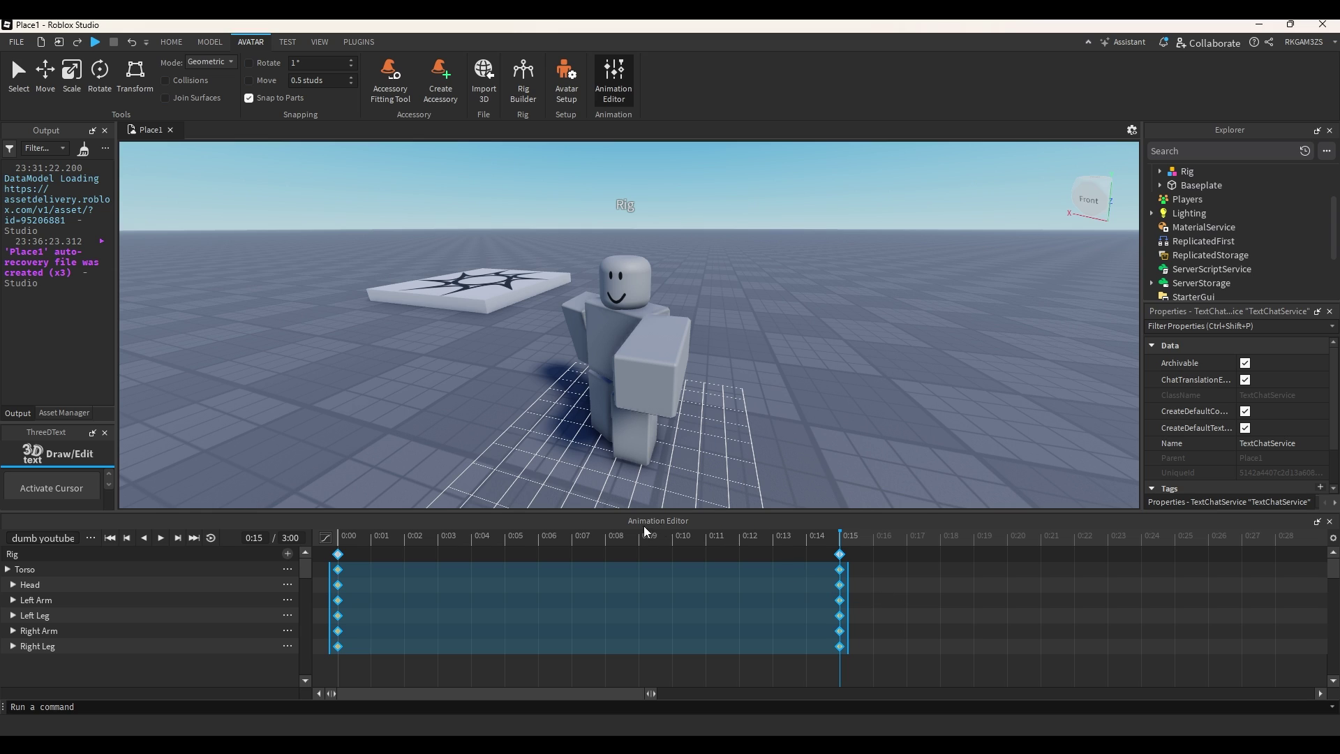
Step: Check the selected keyframes' easing options, then rewind to 0:00 and play the animation
right_click(840, 576)
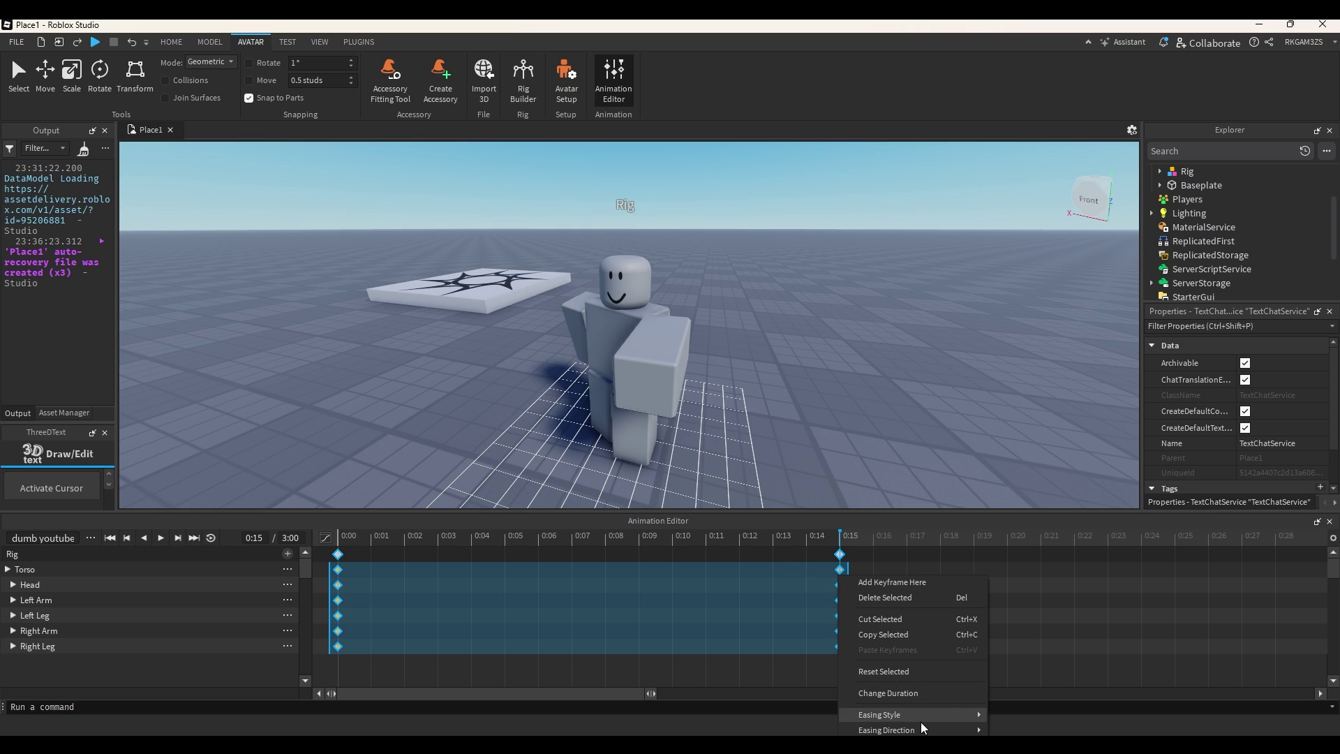
mouse_move(939, 729)
click(868, 593)
drag(840, 537, 7, 593)
key(space)
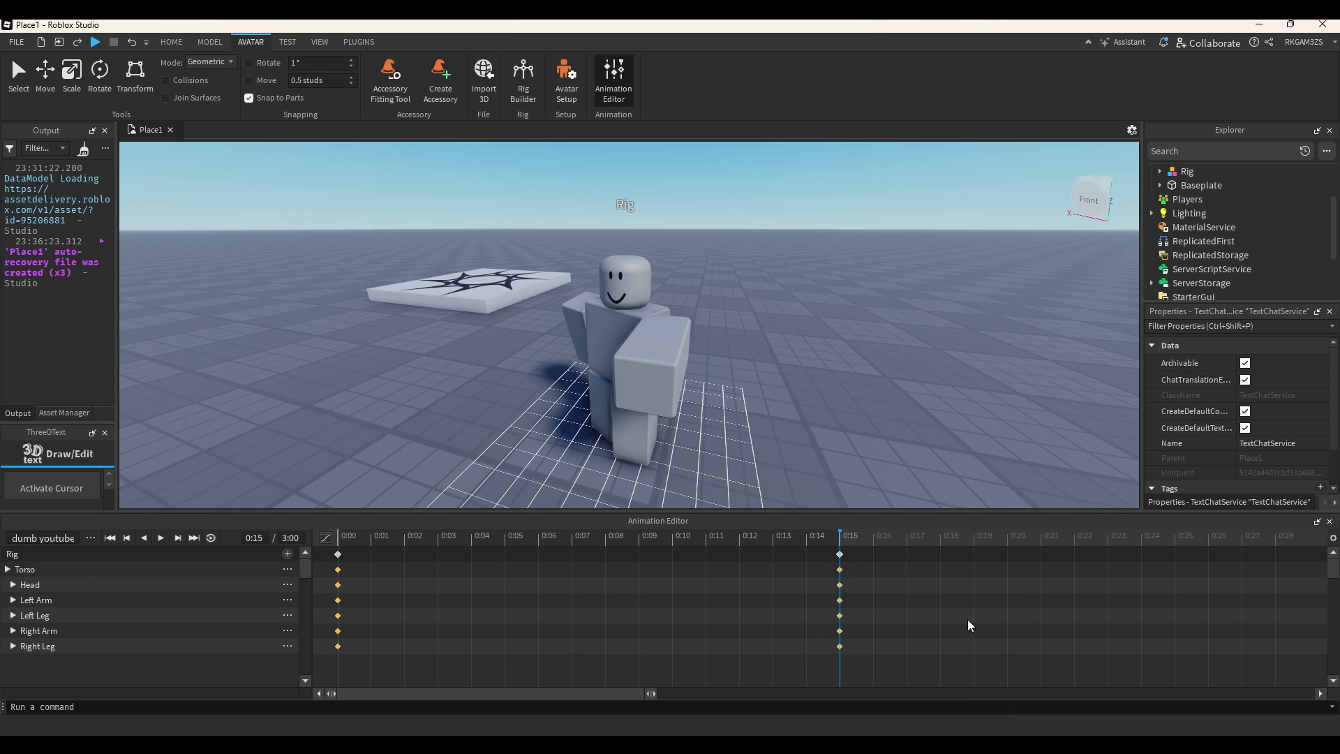
drag(791, 538, 44, 601)
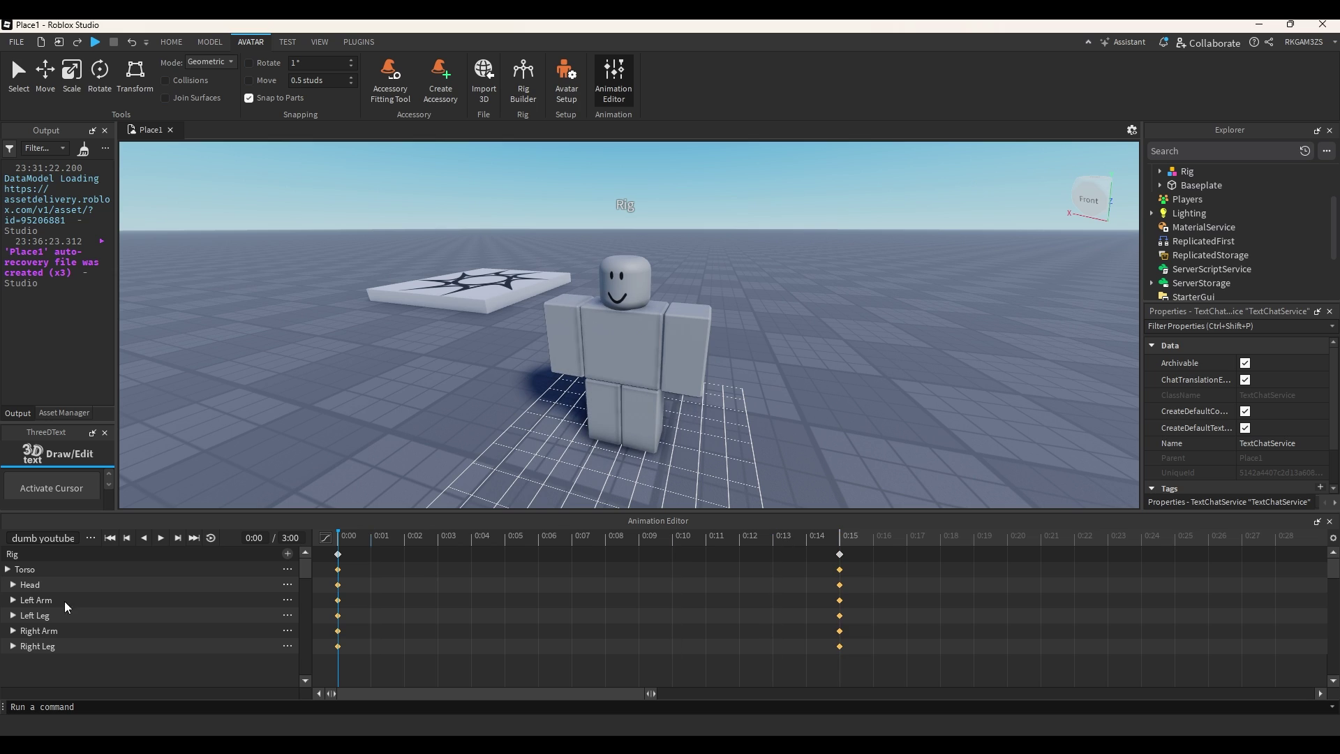
key(space)
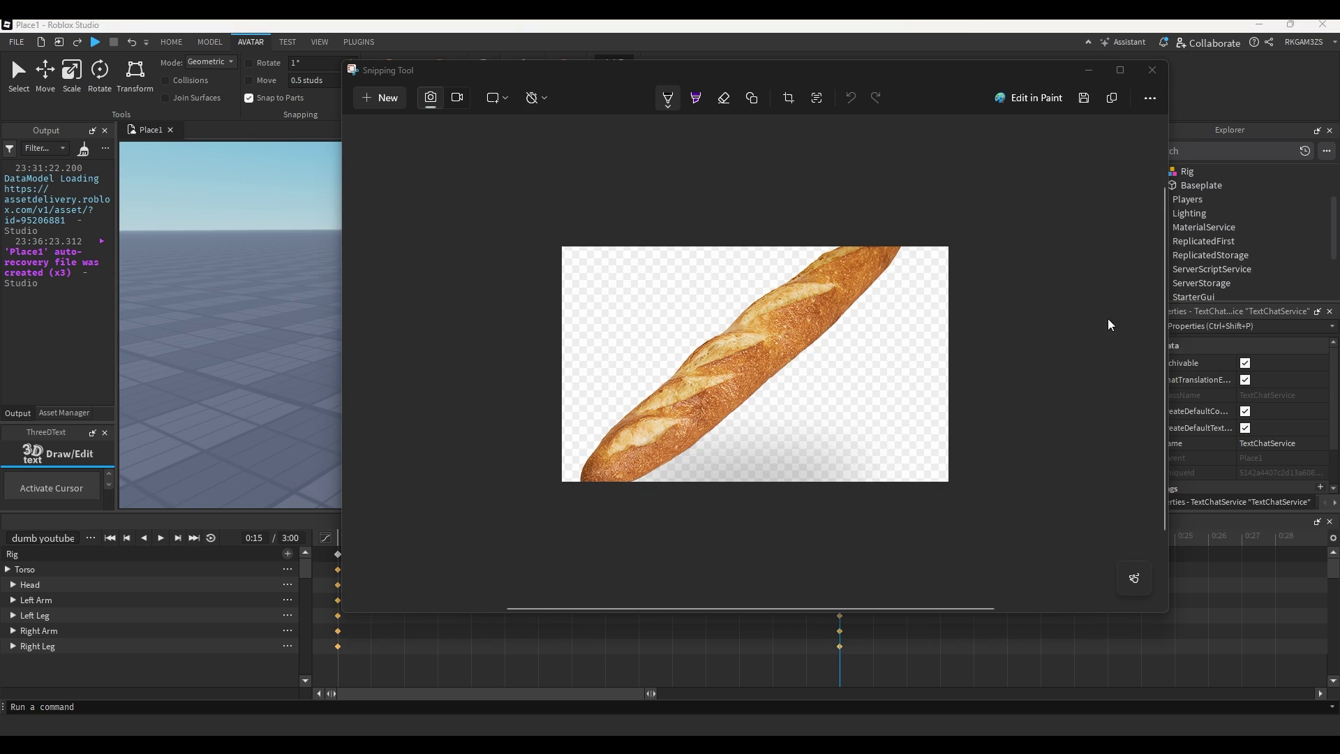
Step: Switch to Snipping Tool and sketch an ease-in curve, flat at first and rising steeply, beside the baguette
scroll(885, 394, up, 2)
scroll(885, 393, down, 3)
ctrl+scroll(868, 393, up, 3)
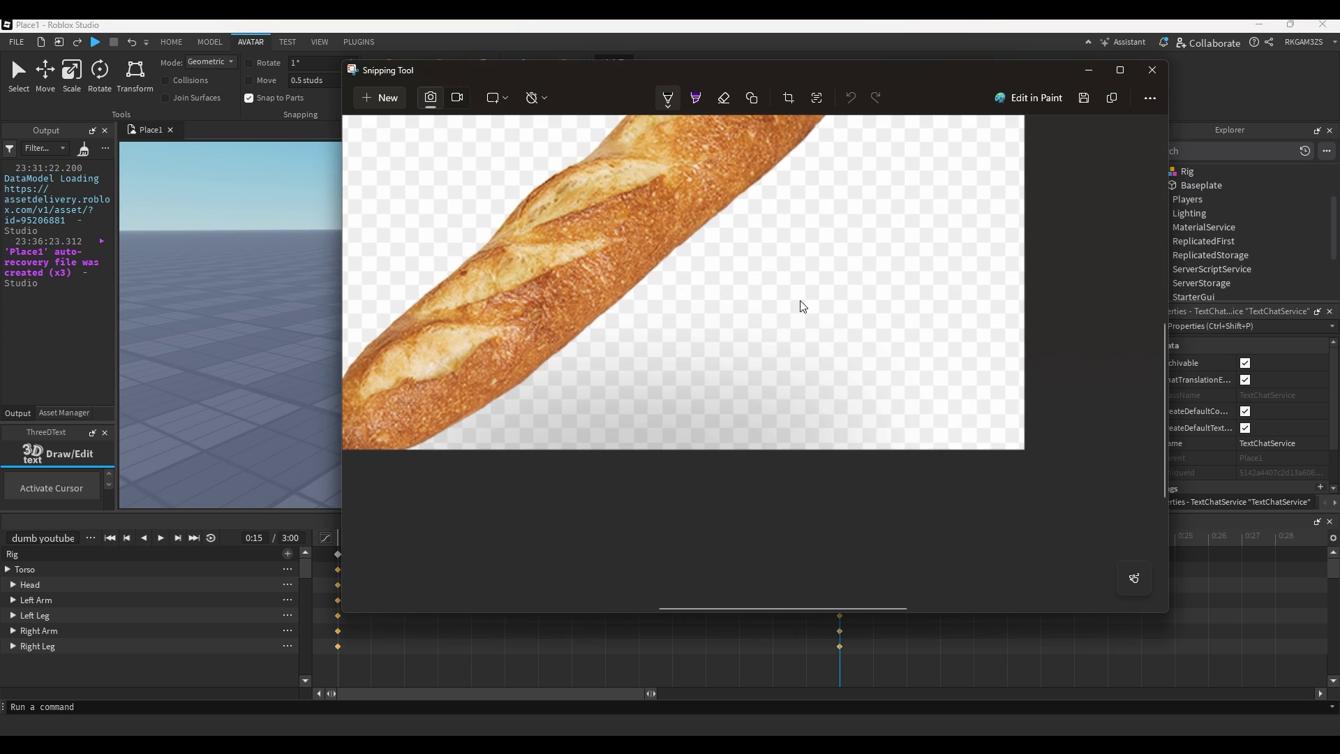
drag(788, 299, 904, 248)
key(ctrl+z)
click(646, 359)
mouse_move(648, 361)
mouse_down()
mouse_move(814, 325)
mouse_move(870, 161)
mouse_up()
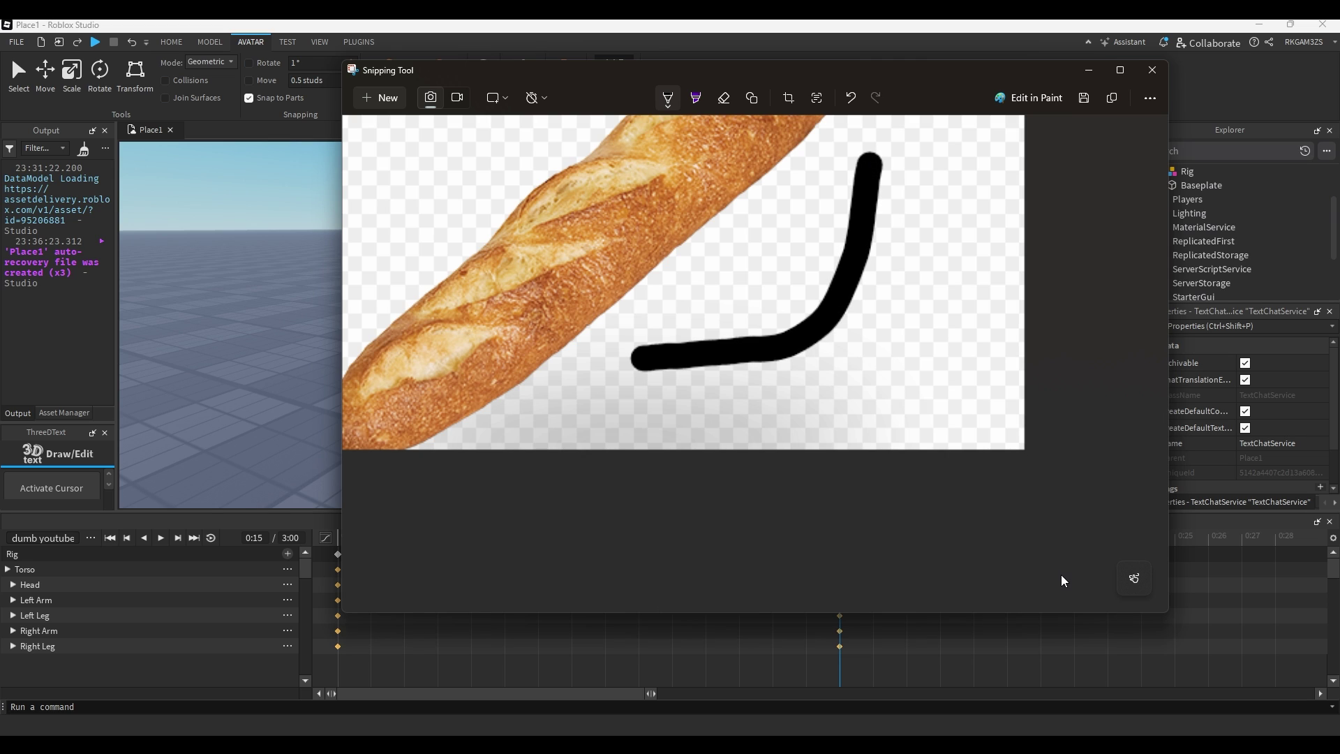
Step: Replace the sketched stroke with an ease-out curve that rises steeply and flattens out
key(ctrl+z)
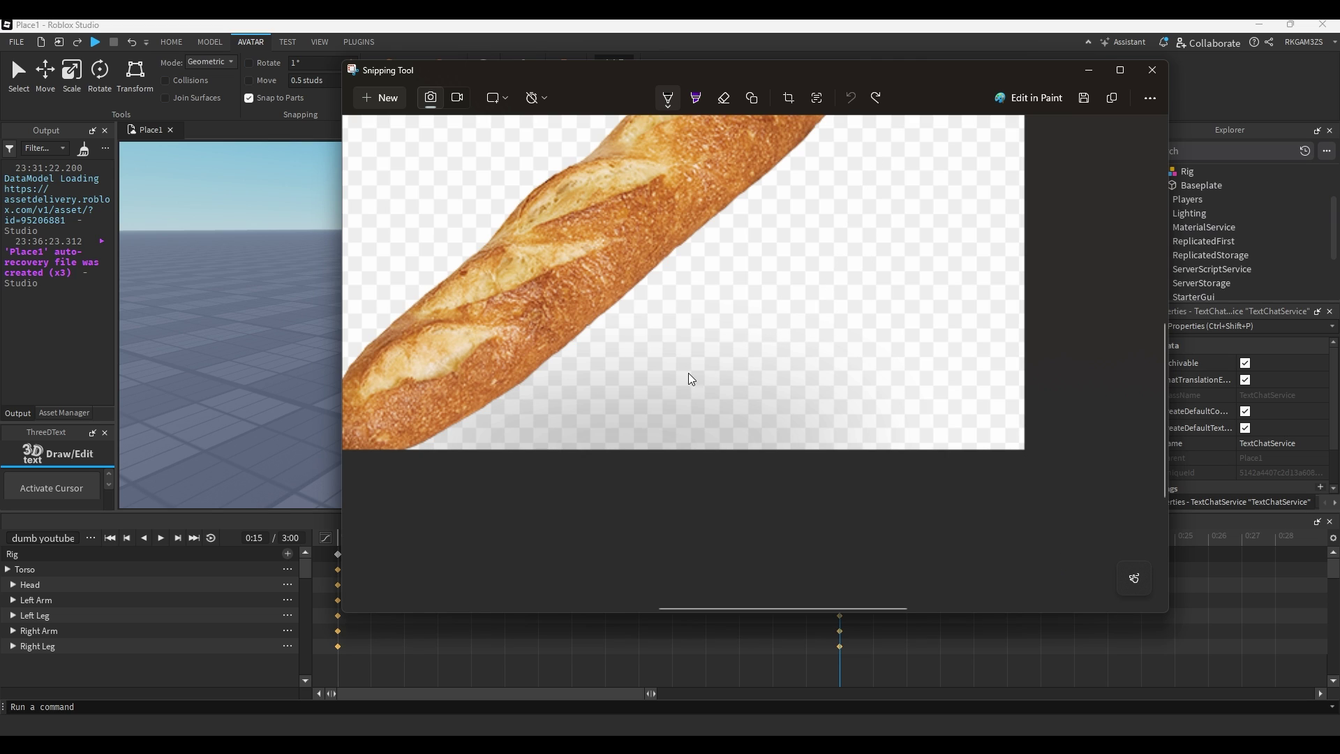
mouse_move(702, 371)
mouse_down()
mouse_move(714, 270)
mouse_move(764, 183)
mouse_move(702, 314)
mouse_move(801, 190)
mouse_move(988, 188)
mouse_up()
key(ctrl+z)
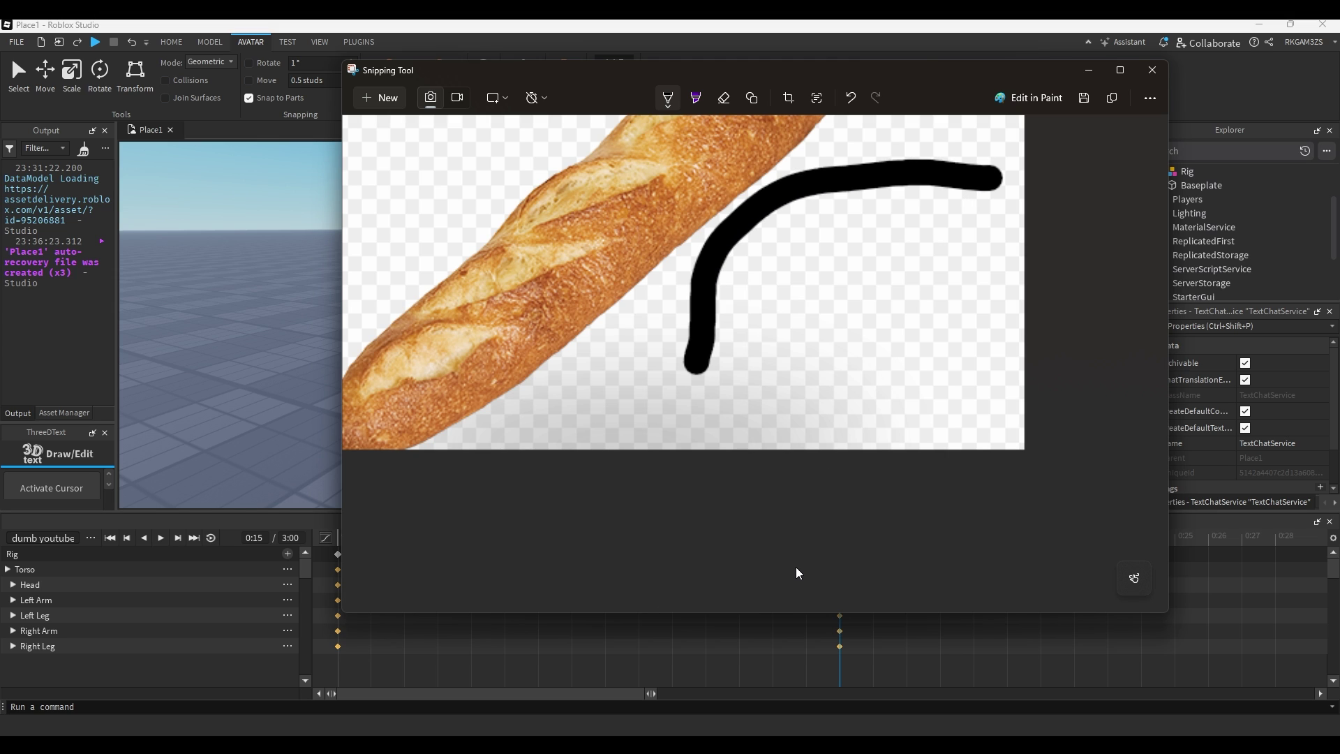
Step: Return to Roblox Studio and set the easing direction of all keyframes to Out
click(810, 659)
drag(901, 661, 316, 549)
right_click(555, 613)
mouse_move(626, 565)
mouse_move(682, 586)
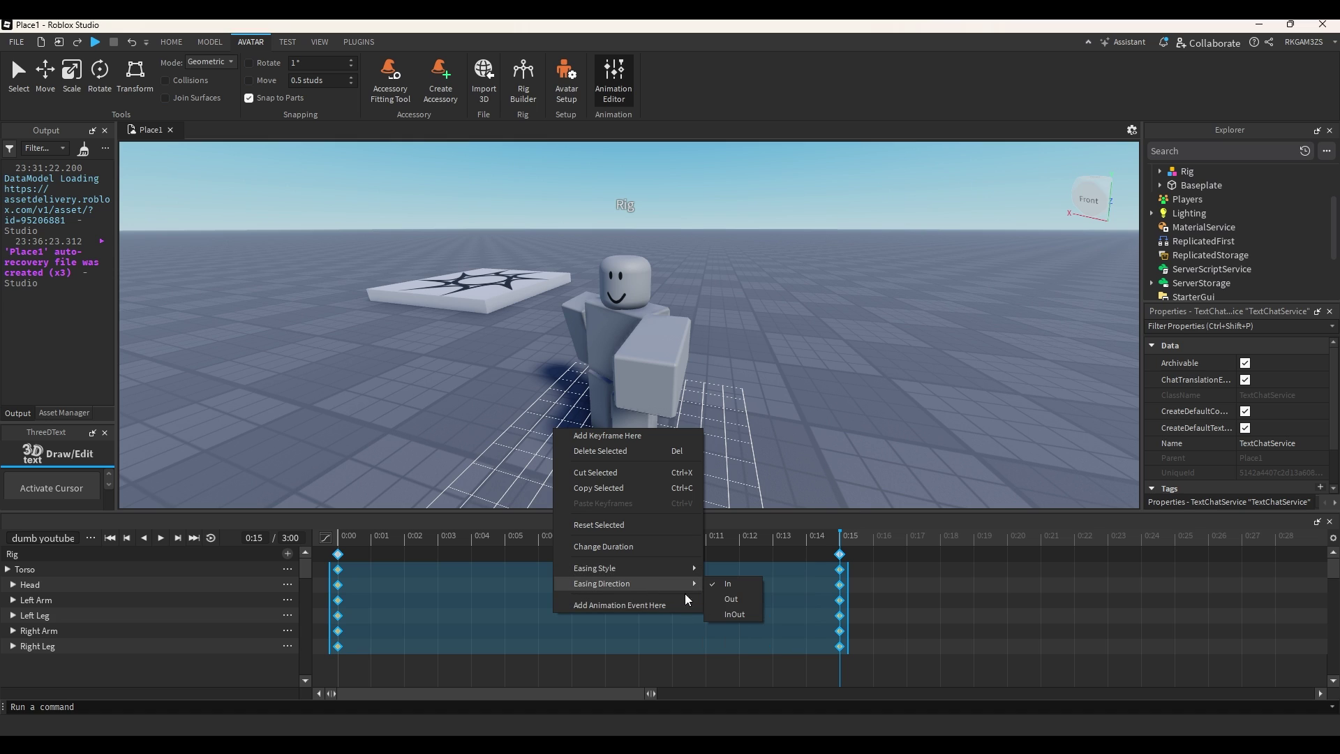
click(734, 600)
Step: Rewind to 0:00 and play back the animation with the Out easing direction
click(631, 592)
drag(475, 535, 318, 535)
click(160, 537)
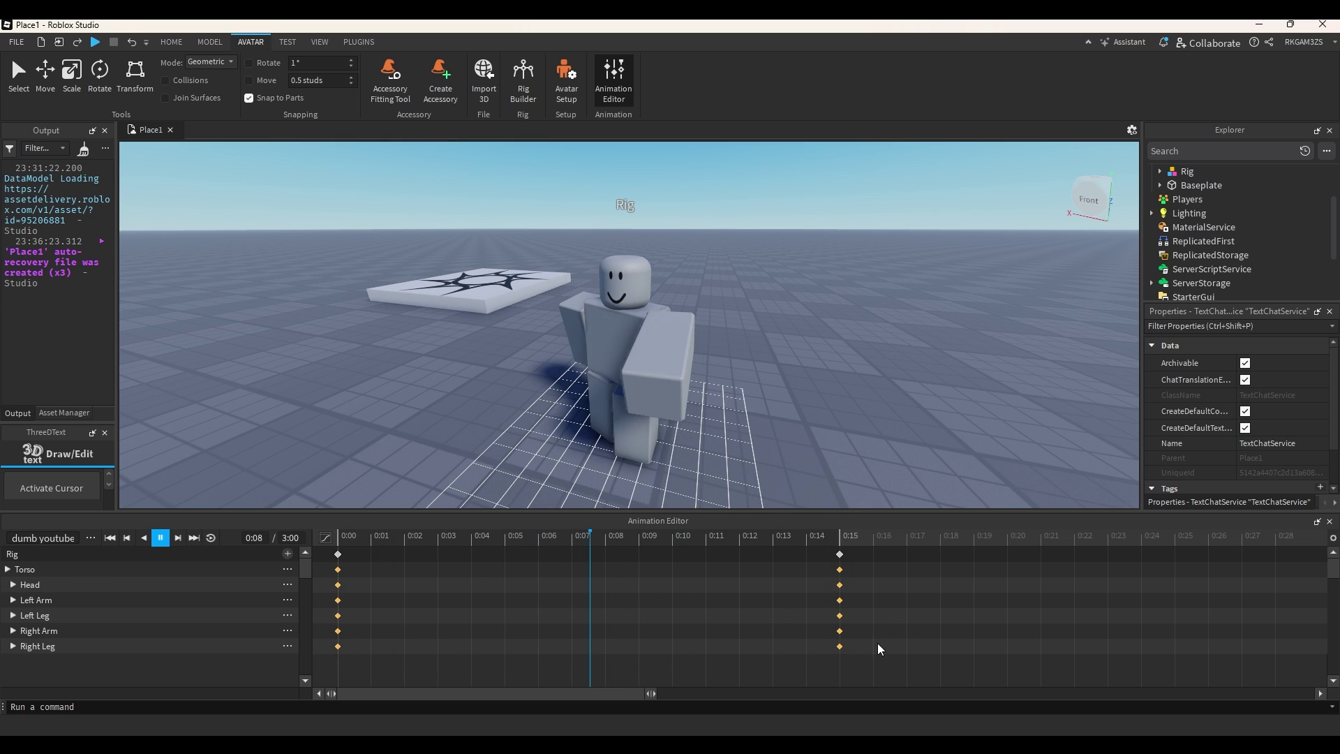
key(space)
Step: Switch to Snipping Tool and replace the sketched curve with an S-shaped ease-in-out curve
mouse_move(949, 746)
click(939, 676)
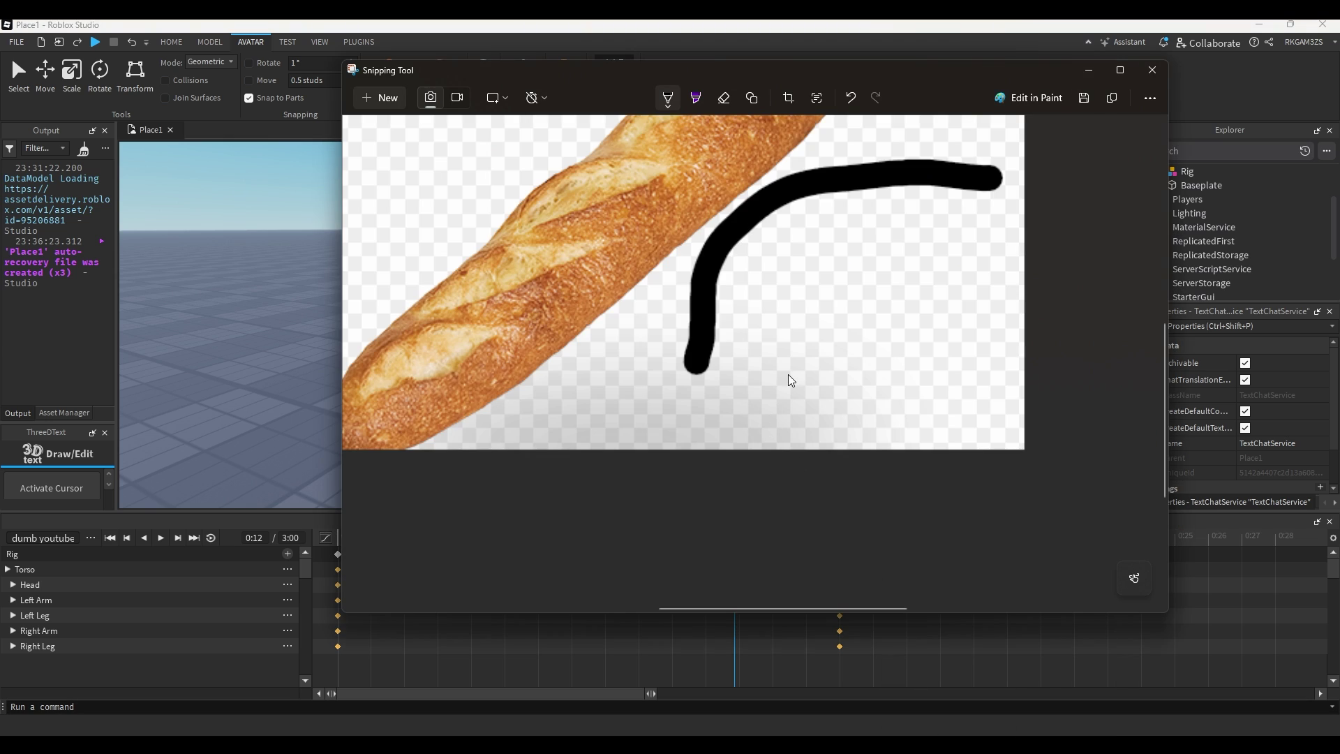
key(ctrl+z)
drag(680, 370, 790, 375)
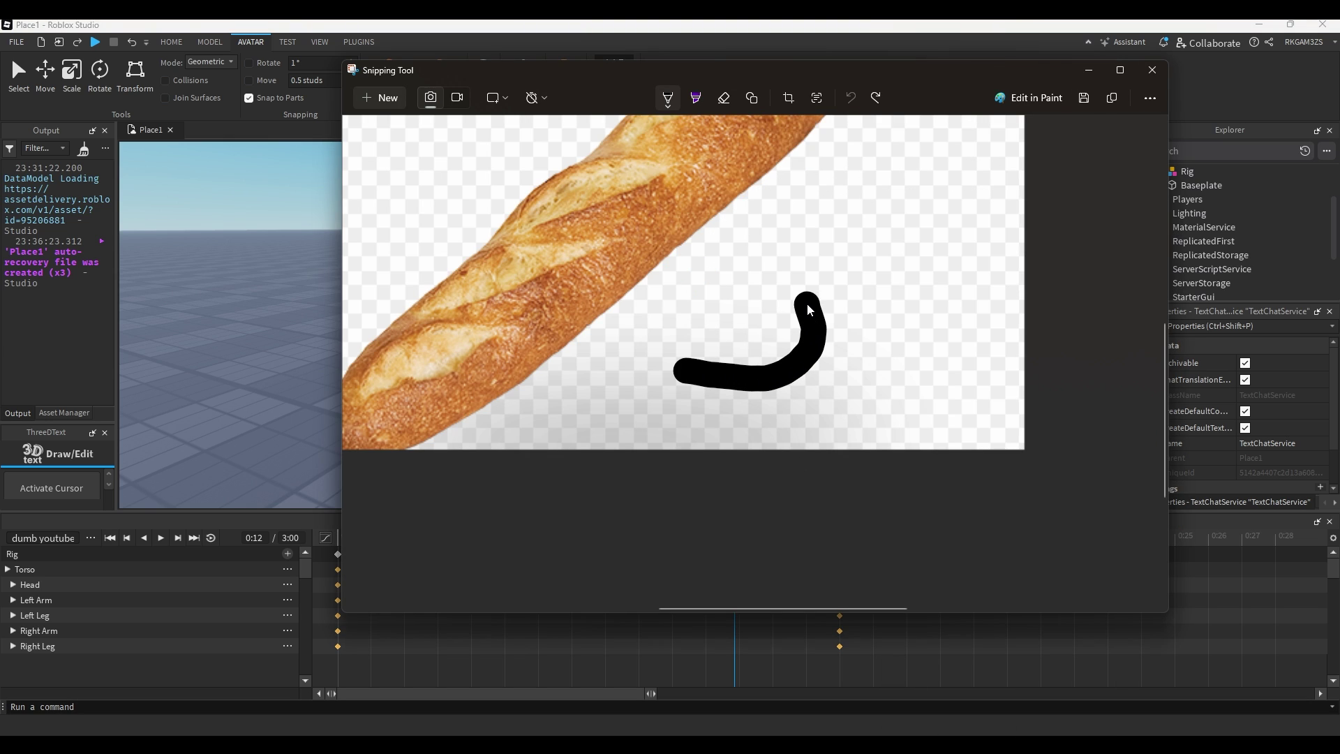
mouse_move(808, 305)
mouse_down()
mouse_move(868, 216)
mouse_move(963, 212)
mouse_up()
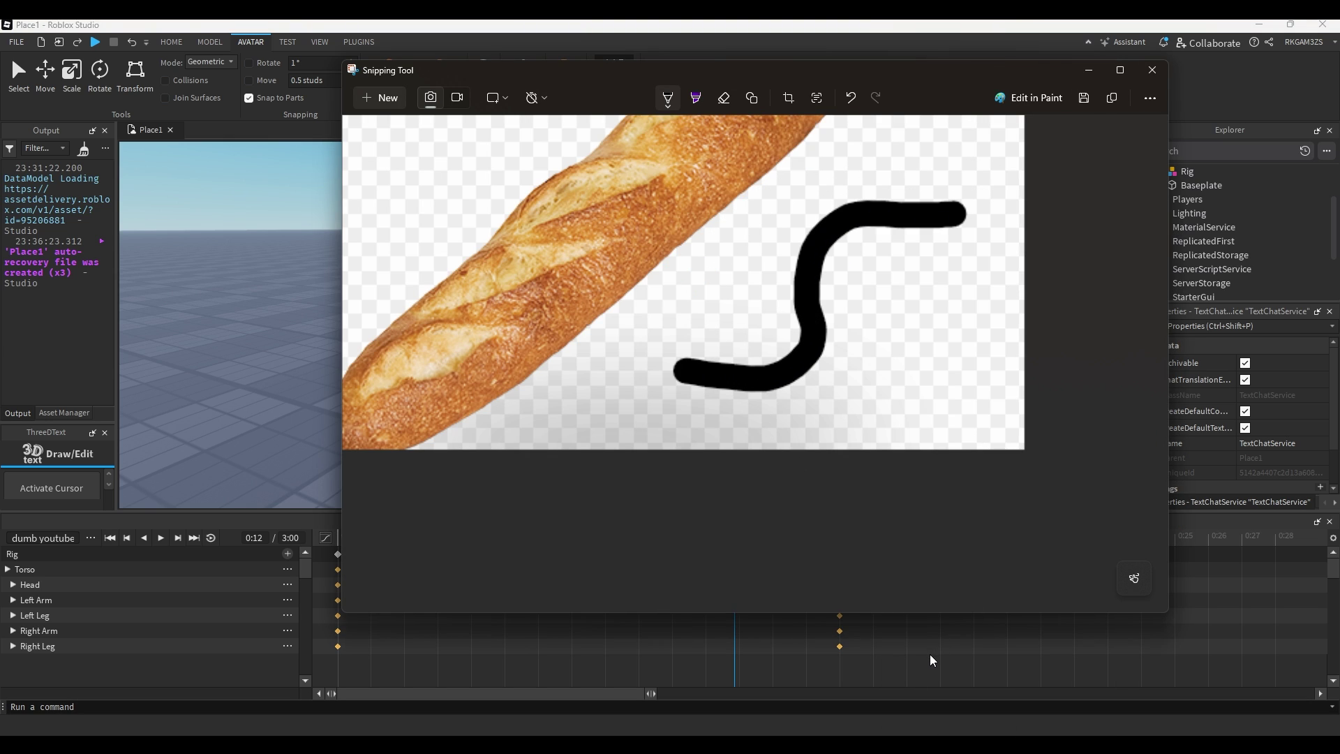
Step: Return to Roblox Studio, select all keyframes to check their easing direction options, and rewind to 0:00
click(930, 655)
drag(873, 649, 325, 559)
right_click(496, 566)
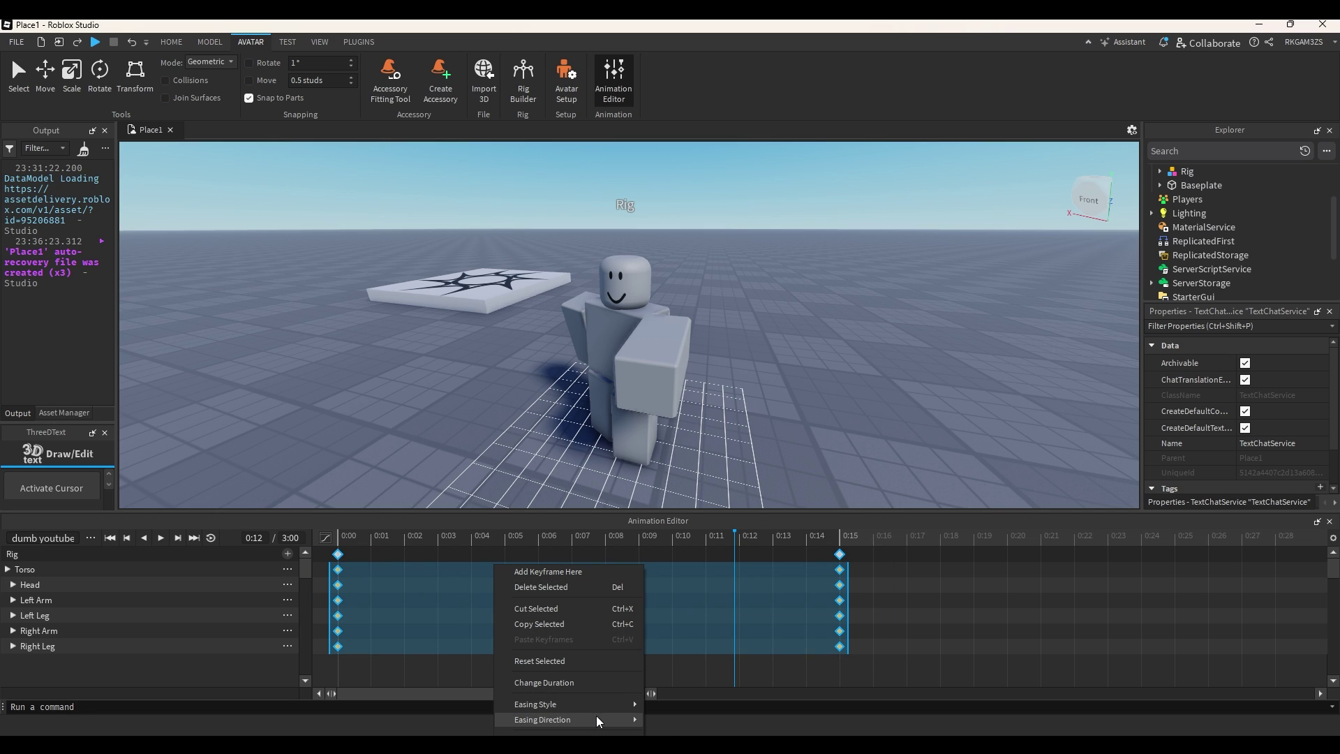
mouse_move(597, 719)
click(625, 554)
drag(609, 538, 169, 582)
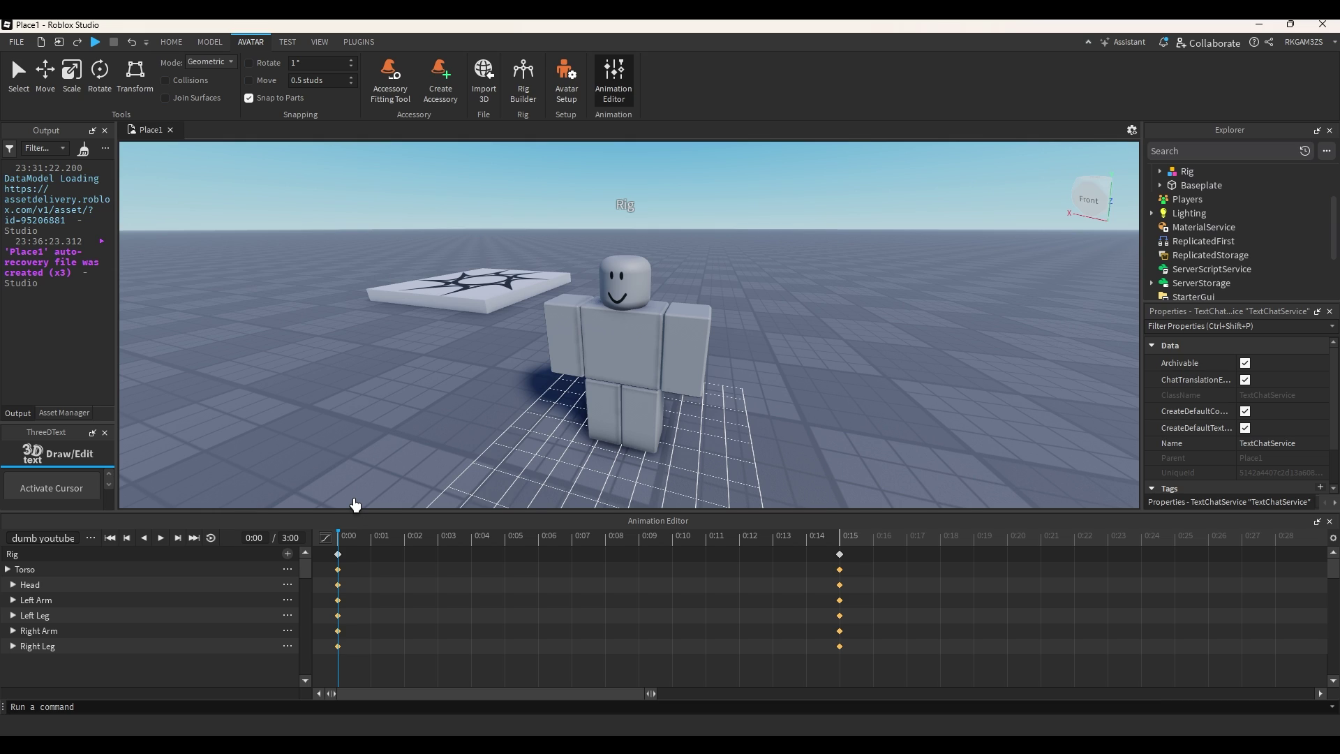
Step: Play the animation between the 0:00 and 0:15 poses and scrub through it
key(space)
key(space)
drag(391, 537, 310, 530)
drag(548, 541, 672, 542)
drag(569, 561, 150, 562)
Step: Move the 0:15 keyframes to 0:10 and check the easing options of the 0:00 and 0:10 keyframes
click(839, 554)
drag(843, 562, 334, 632)
right_click(450, 641)
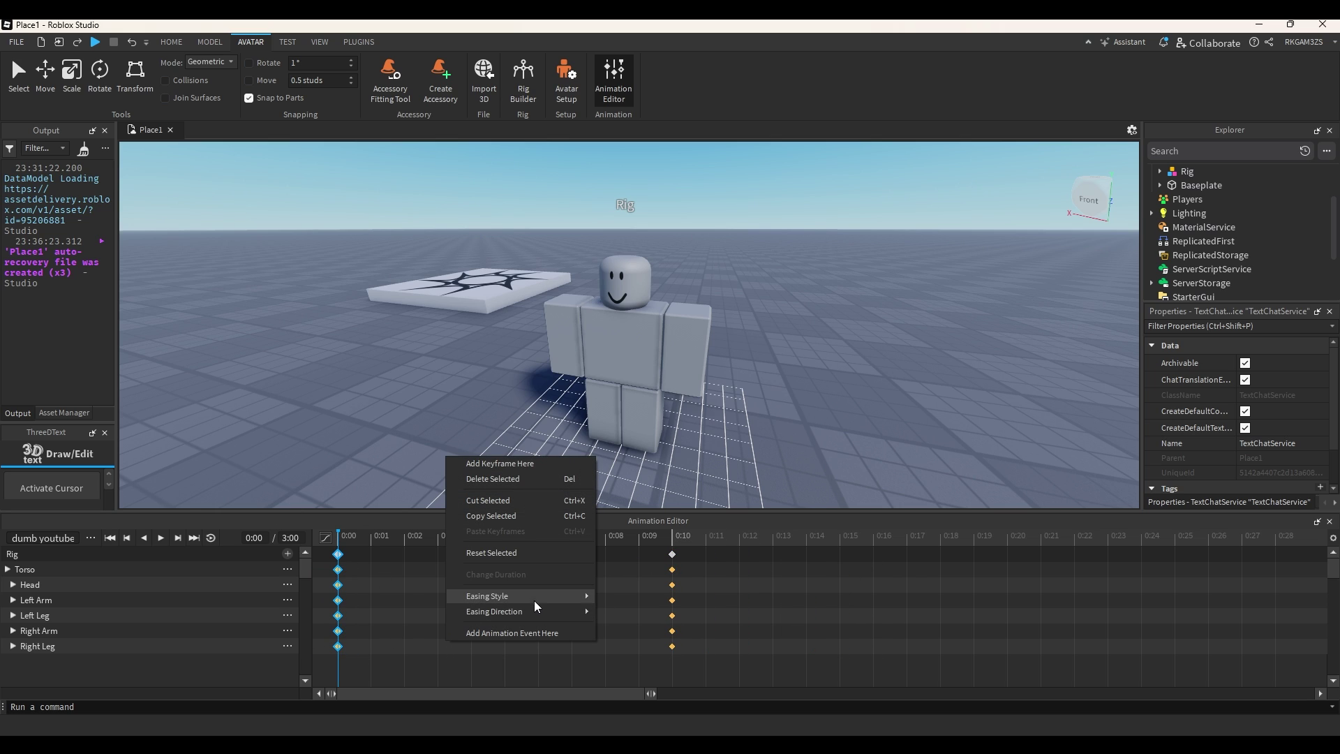
mouse_move(534, 597)
click(566, 645)
click(567, 645)
right_click(704, 625)
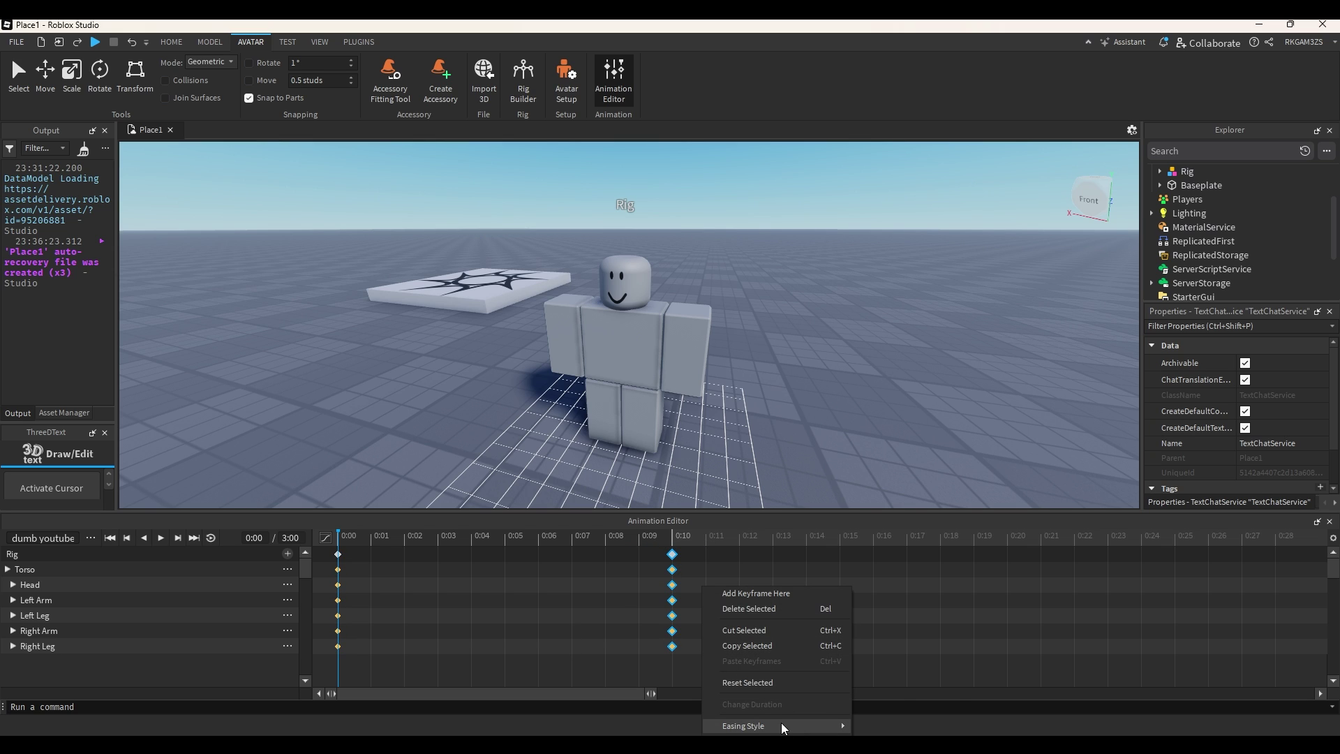
click(601, 614)
click(600, 614)
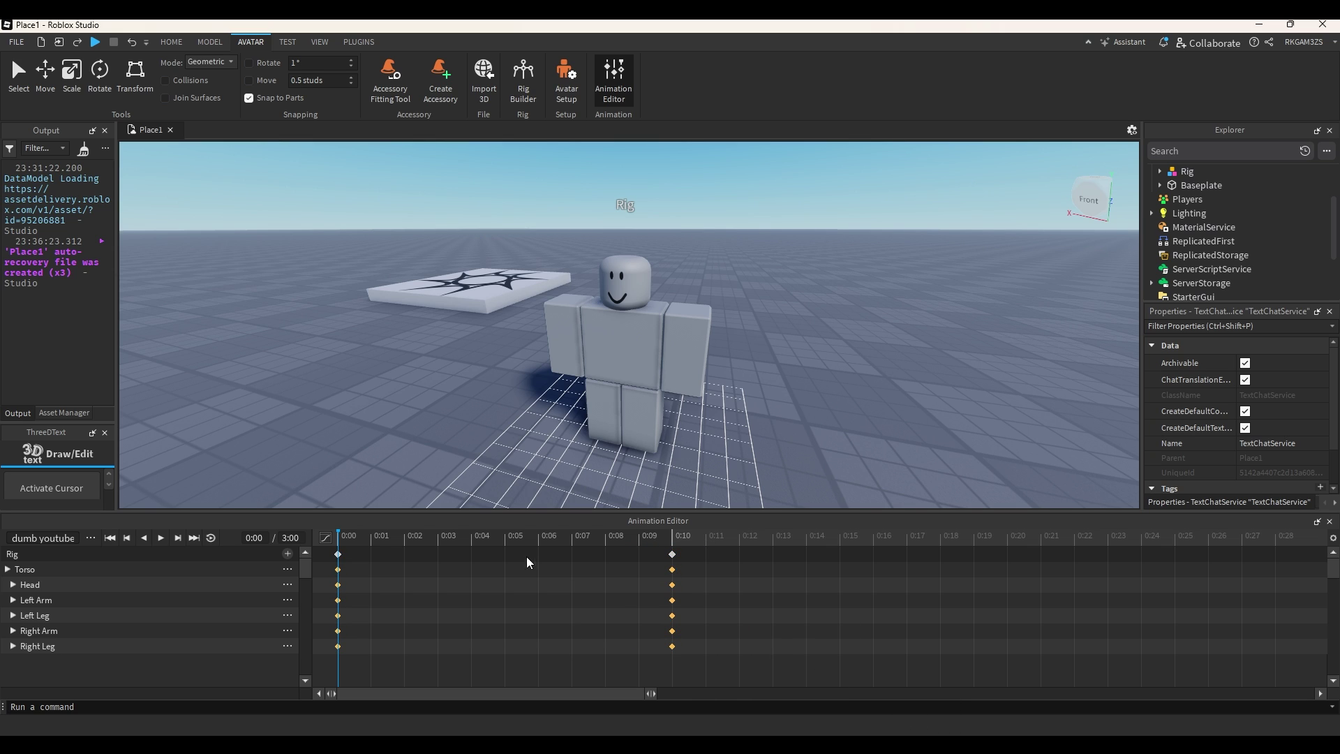
Step: At 0:16, rotate the rig's torso, left arm and head into a further twisted pose
drag(489, 537, 873, 537)
click(631, 366)
drag(642, 368, 667, 317)
click(653, 374)
click(666, 313)
click(668, 314)
click(632, 282)
click(773, 332)
Step: Adjust the rotation of the left leg and the right arm at 0:16
click(638, 429)
drag(671, 435, 687, 429)
click(769, 405)
right_drag(769, 405, 792, 408)
click(623, 306)
drag(596, 312, 601, 303)
click(760, 397)
Step: Play back the three-pose animation and watch the rig from a different angle
drag(851, 535, 160, 606)
key(space)
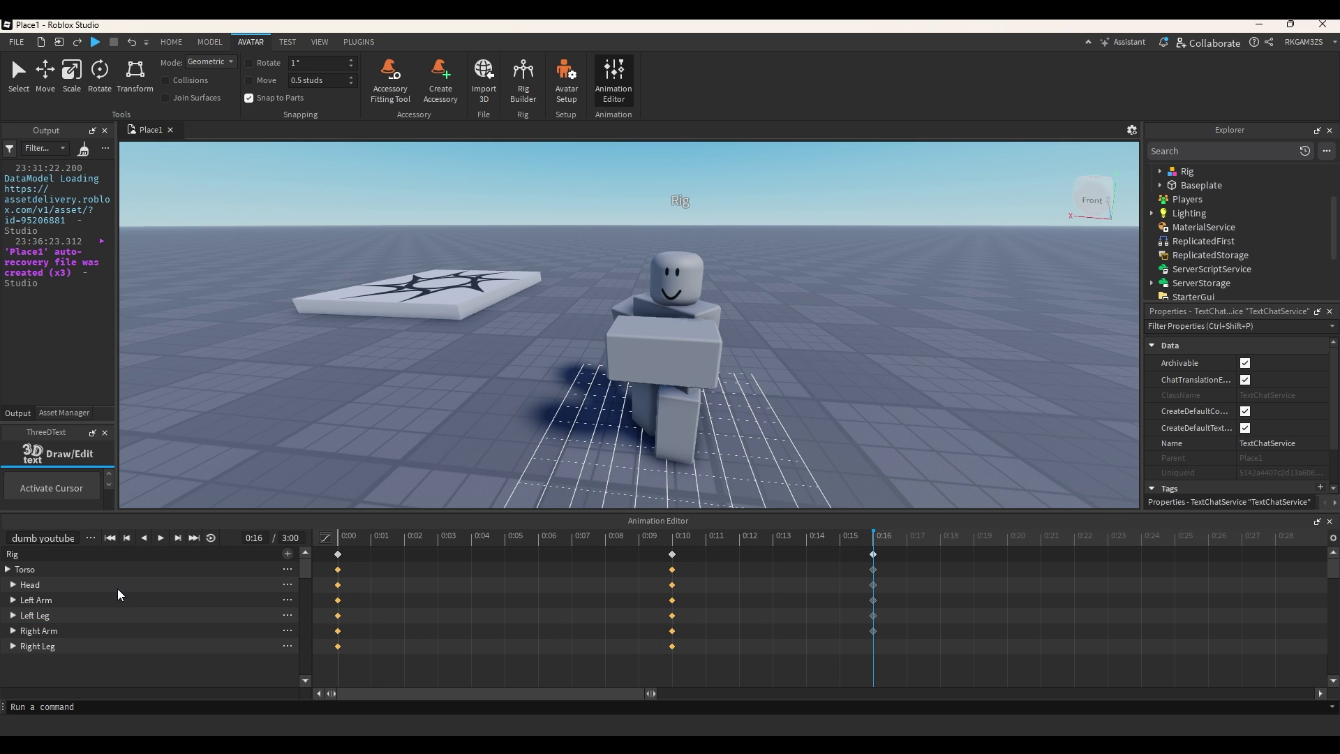
key(space)
scroll(744, 431, up, 3)
right_drag(767, 434, 744, 431)
key(space)
scroll(767, 434, down, 6)
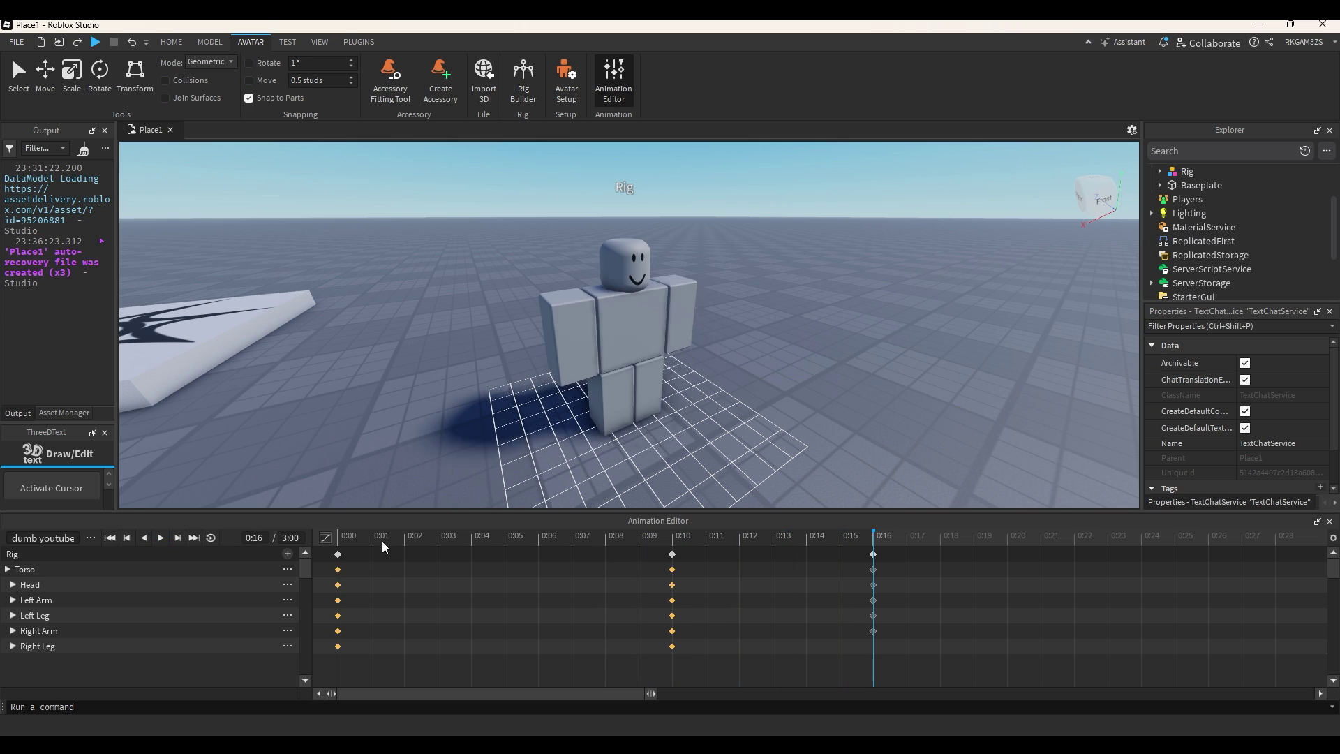
Step: Set the easing style of the 0:00 keyframes to Linear and play the animation from the start
click(659, 614)
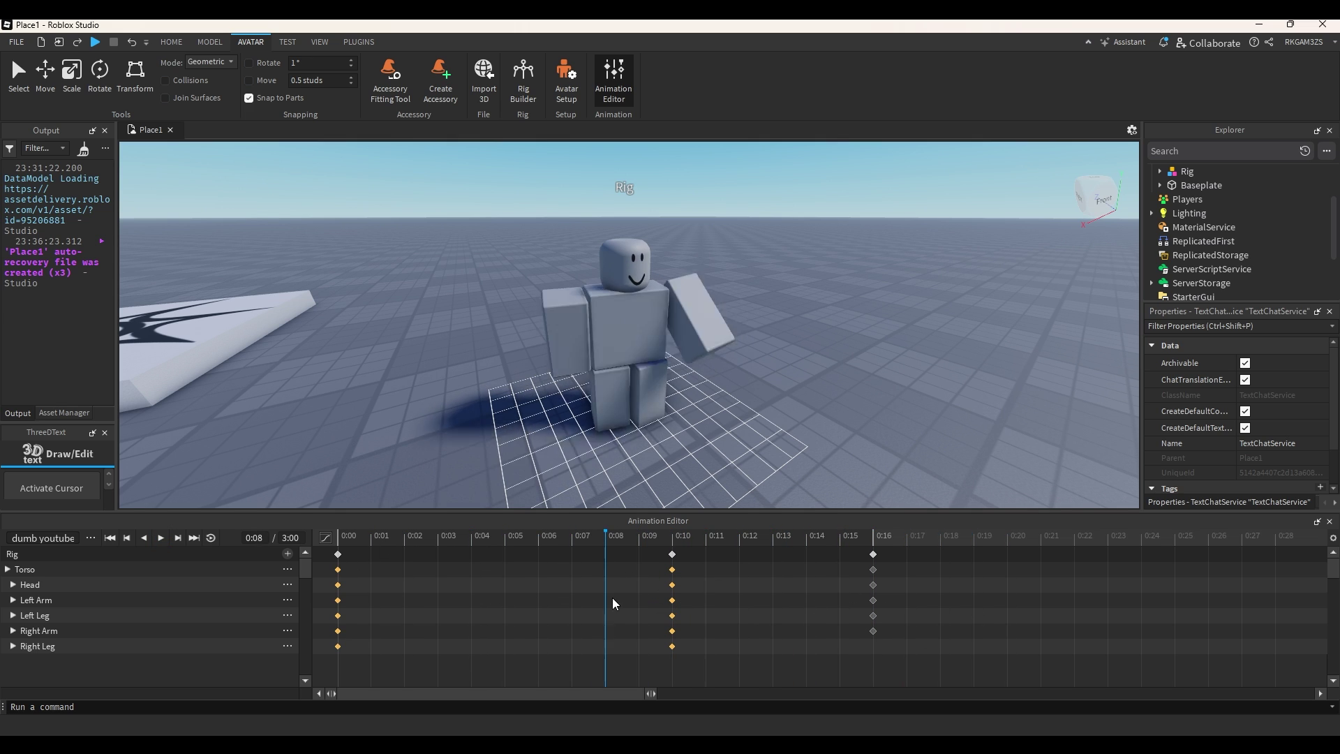
right_click(462, 620)
mouse_move(532, 575)
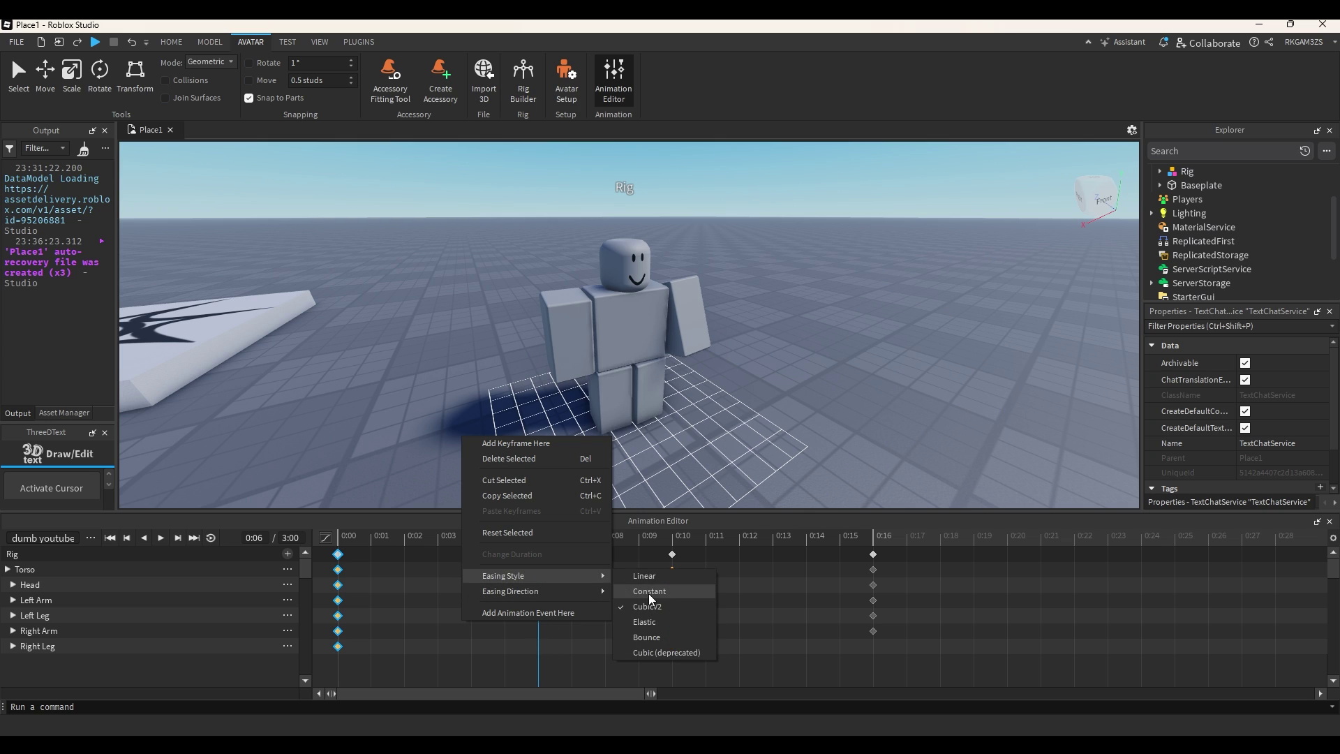
click(655, 576)
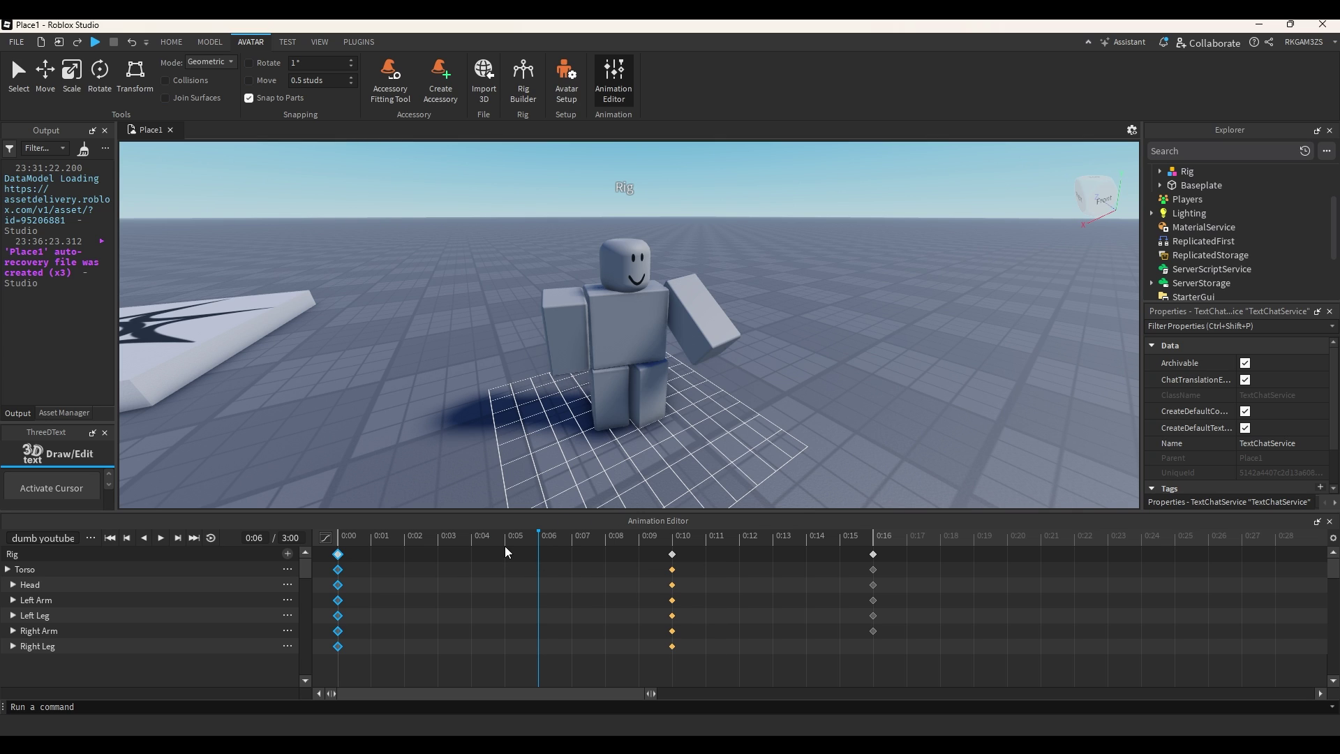
drag(501, 542, 404, 541)
click(339, 542)
key(space)
Step: Set the easing style of all keyframes to Linear and play the animation
drag(942, 643, 7, 566)
right_click(792, 632)
mouse_move(885, 583)
click(964, 588)
click(952, 616)
key(space)
mouse_move(918, 656)
mouse_down()
mouse_move(784, 630)
mouse_move(646, 560)
mouse_up()
key(space)
Step: Set the easing style of all keyframes to Elastic and play the animation
mouse_move(918, 556)
mouse_down()
mouse_move(317, 637)
mouse_move(318, 650)
mouse_up()
right_click(458, 647)
mouse_move(568, 603)
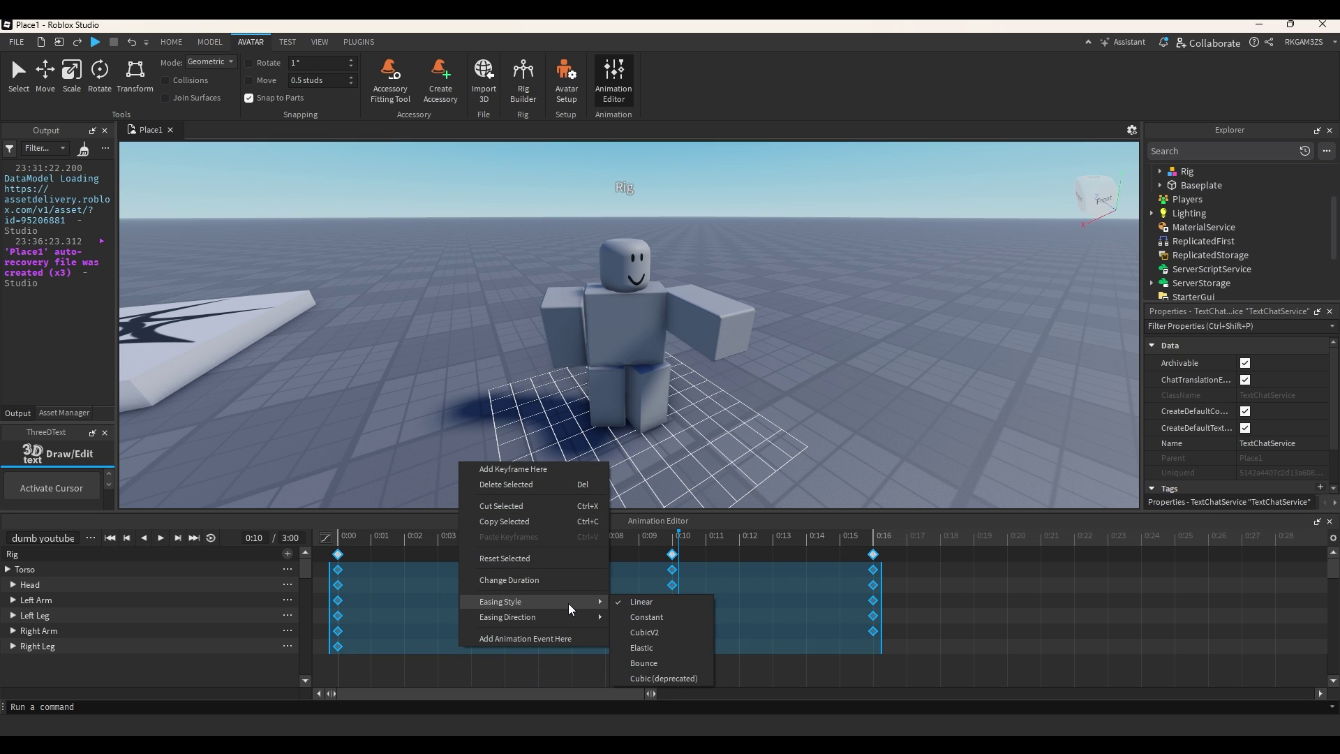
click(659, 651)
click(460, 583)
click(160, 538)
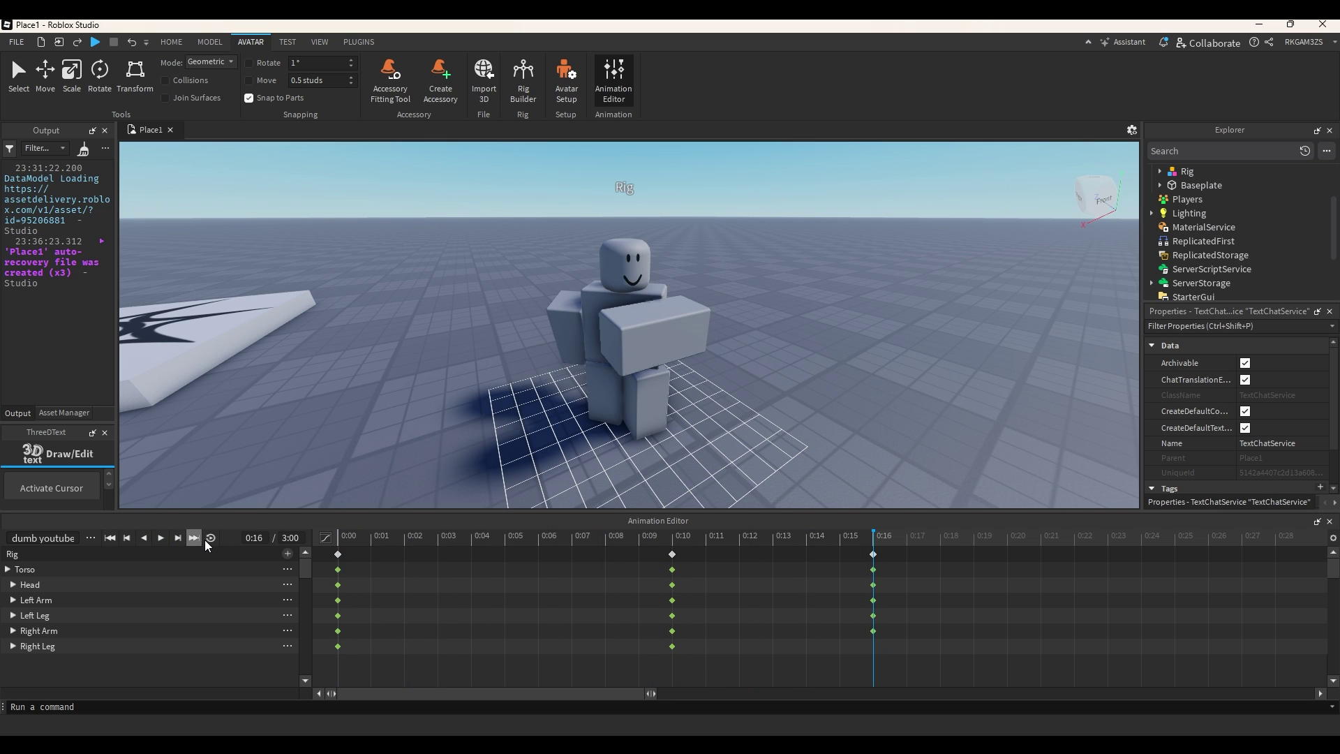
Step: Check the easing options of all keyframes, then replay the Elastic animation and scrub to 0:09
drag(860, 663, 330, 559)
right_click(530, 605)
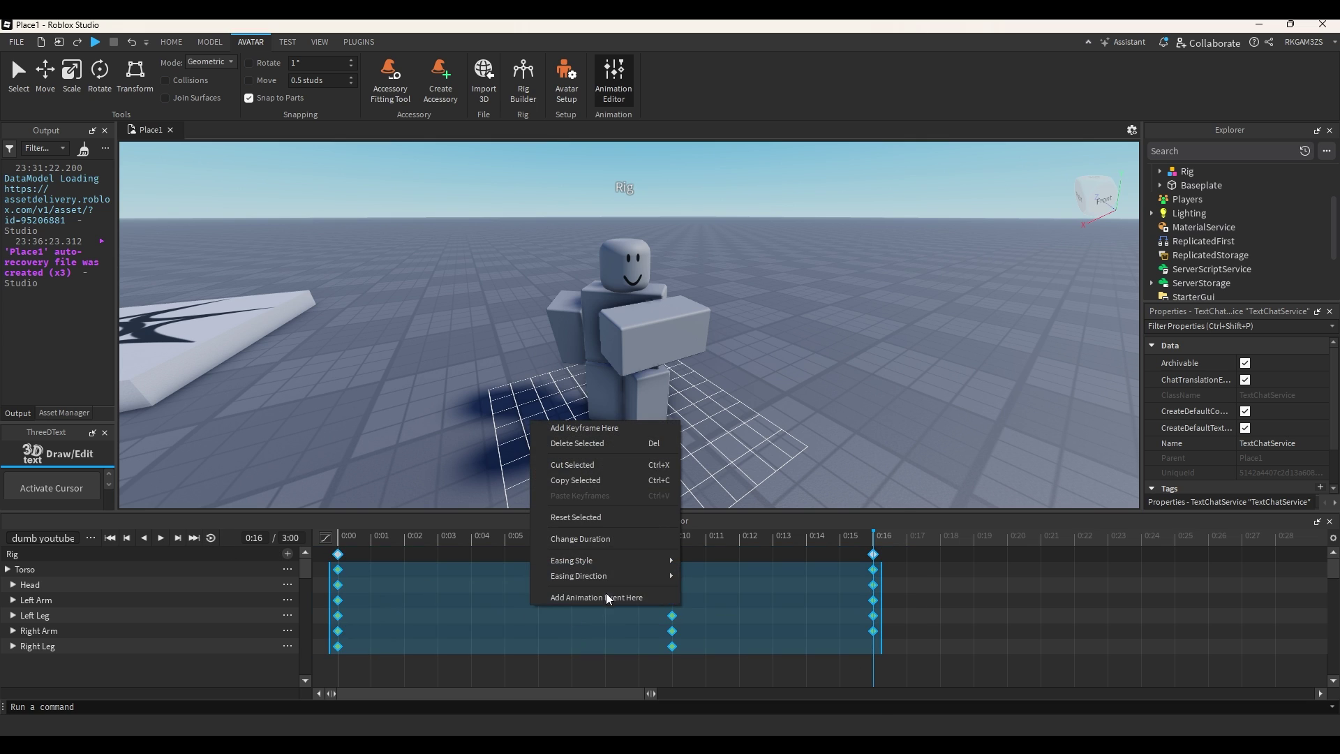
mouse_move(621, 561)
click(511, 603)
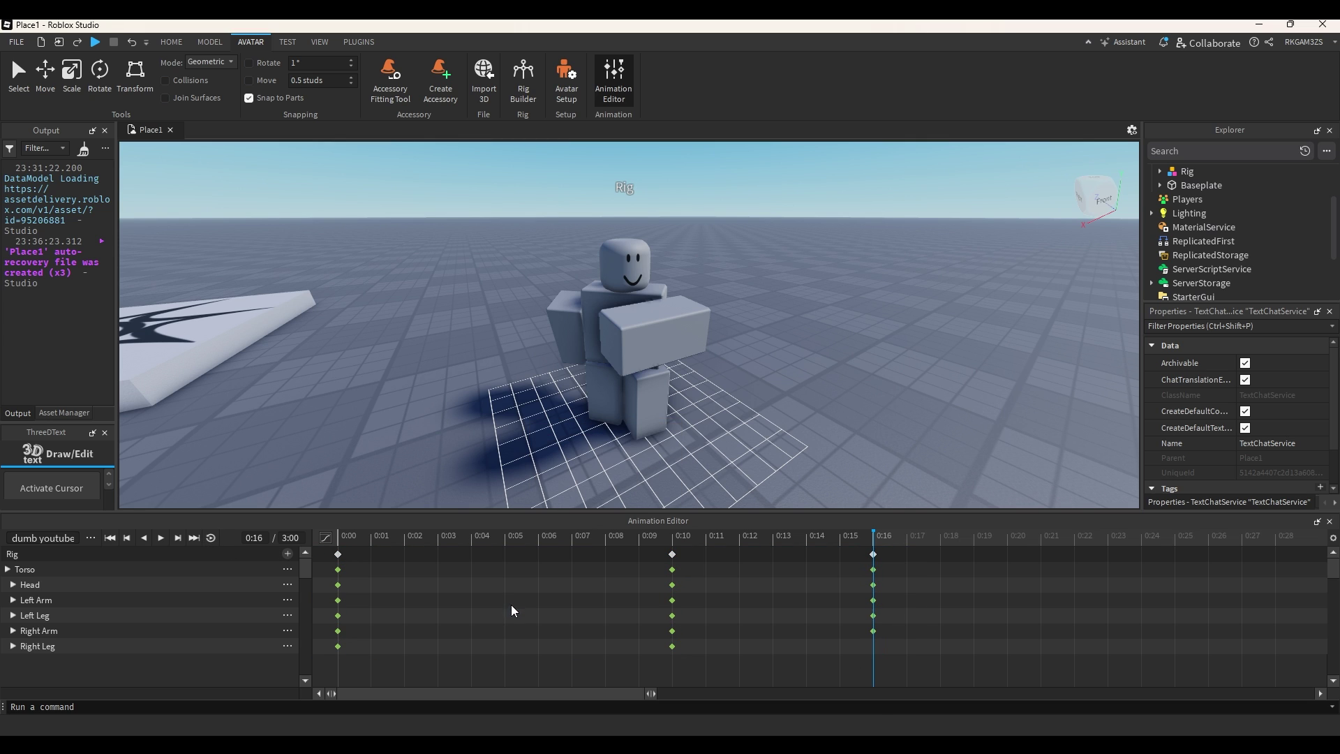
click(161, 538)
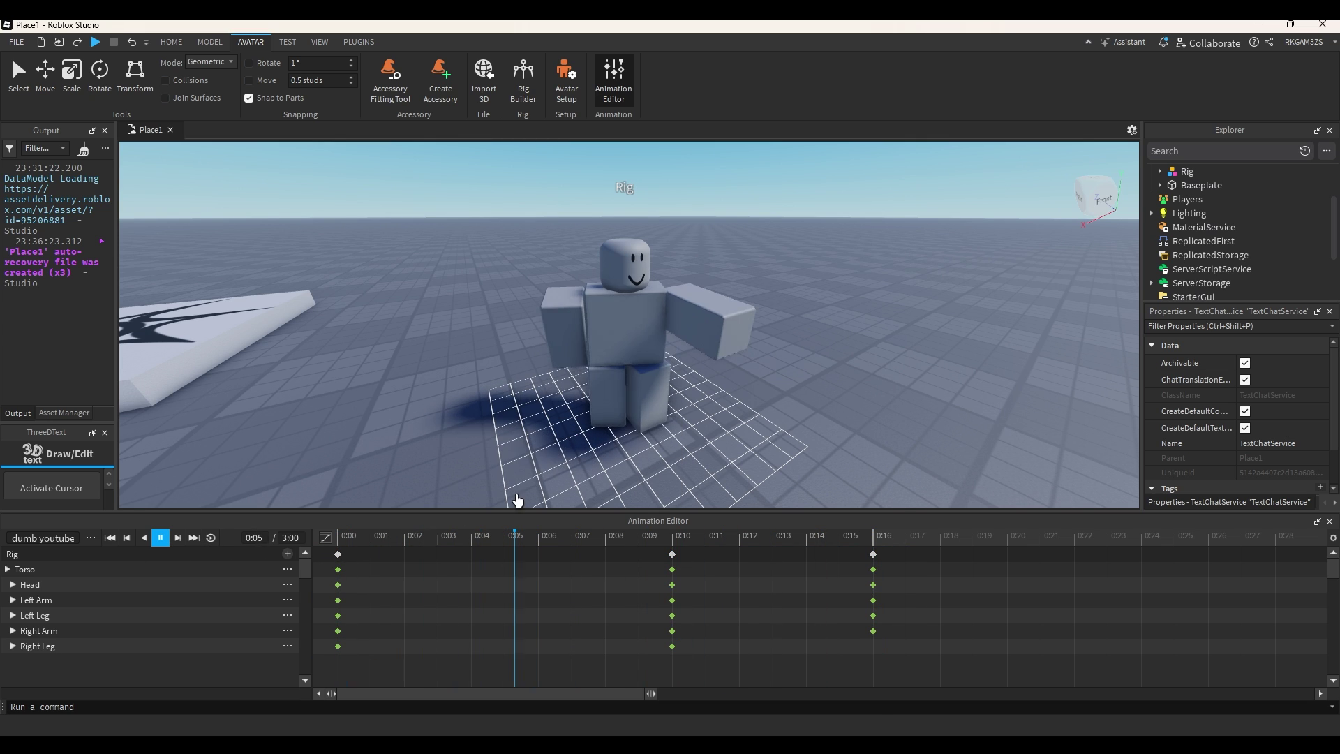
right_drag(647, 395, 646, 395)
key(d)
drag(523, 543, 639, 537)
Step: Move the 0:10 and 0:16 keyframes to 0:21 and 0:27 and replay the animation from the start
drag(925, 662, 755, 551)
drag(902, 565, 642, 657)
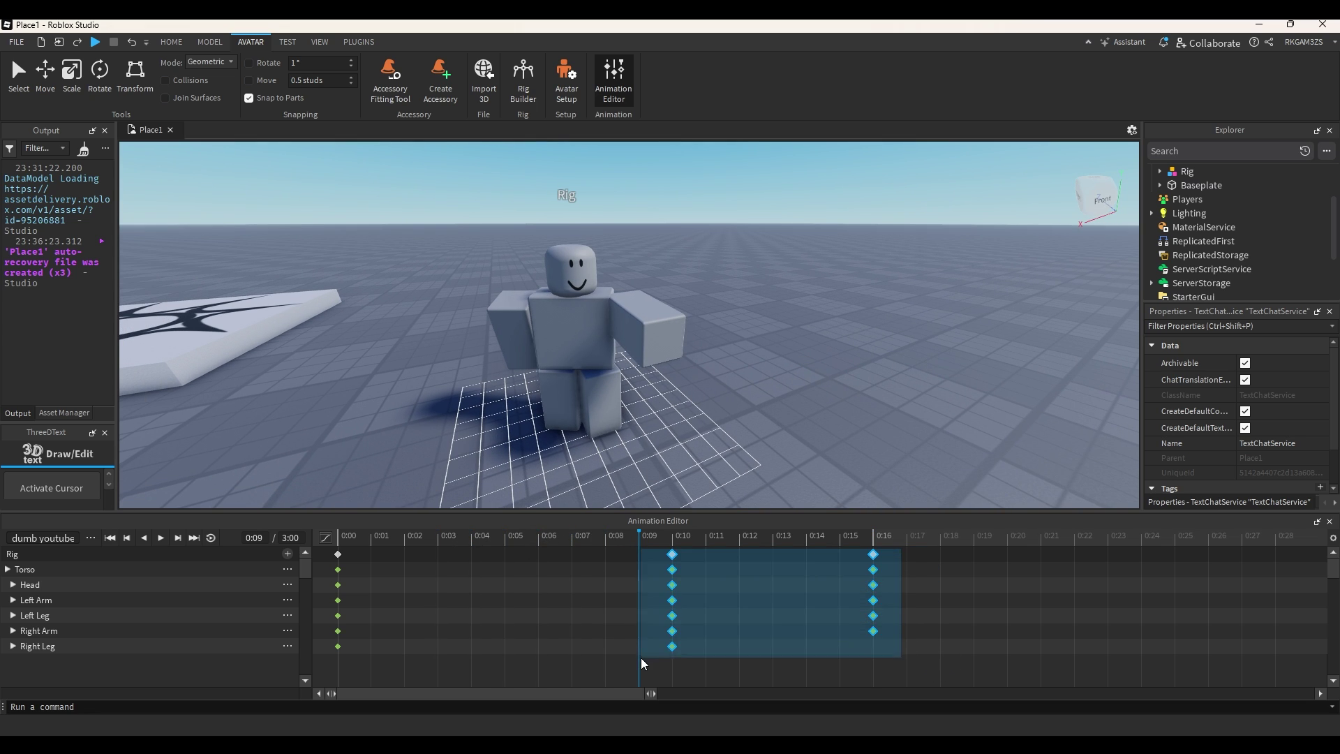
drag(672, 599, 1045, 599)
click(942, 593)
drag(639, 539, 49, 581)
key(space)
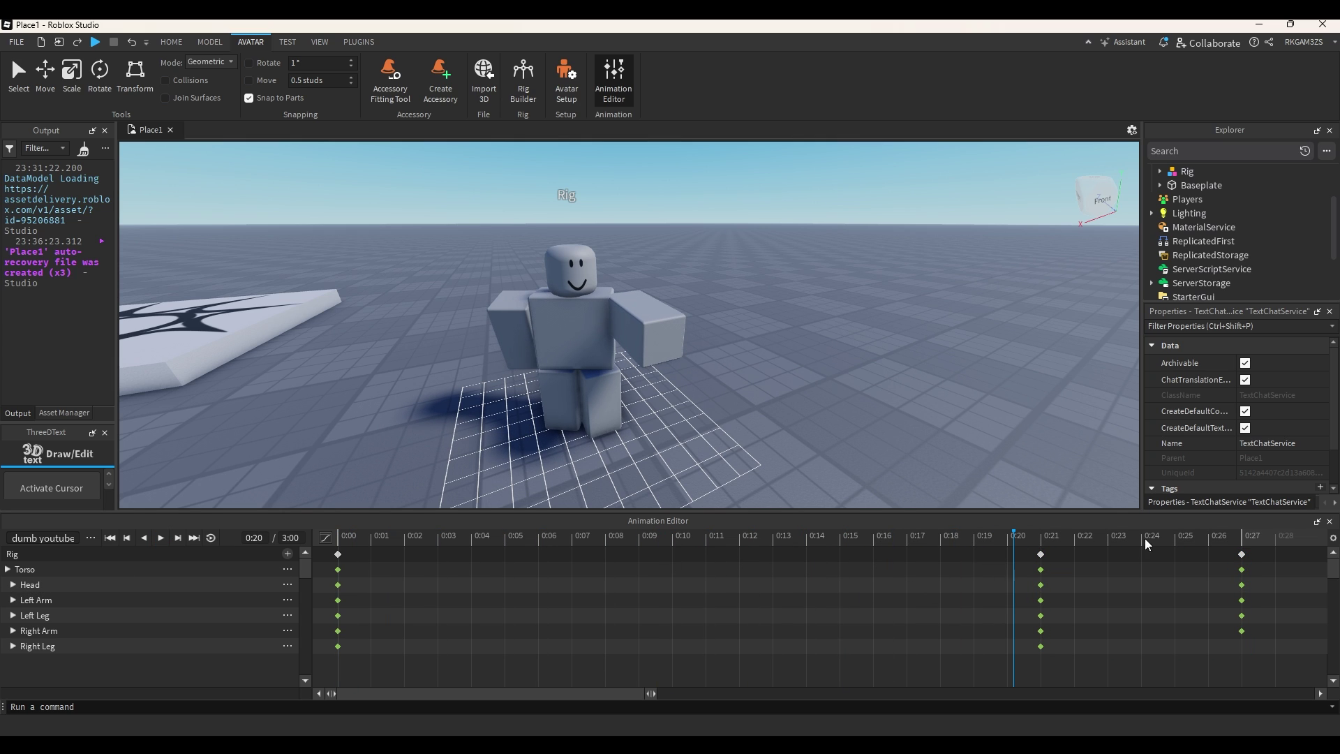
Step: Move the last two keyframe groups to 0:16 and 0:22, then play the animation and scrub to 0:06
drag(1211, 579, 875, 617)
click(161, 537)
key(space)
key(space)
drag(775, 543, 539, 569)
Step: Set the easing style of all keyframes to Bounce and play the animation
drag(1135, 561, 318, 678)
right_click(505, 647)
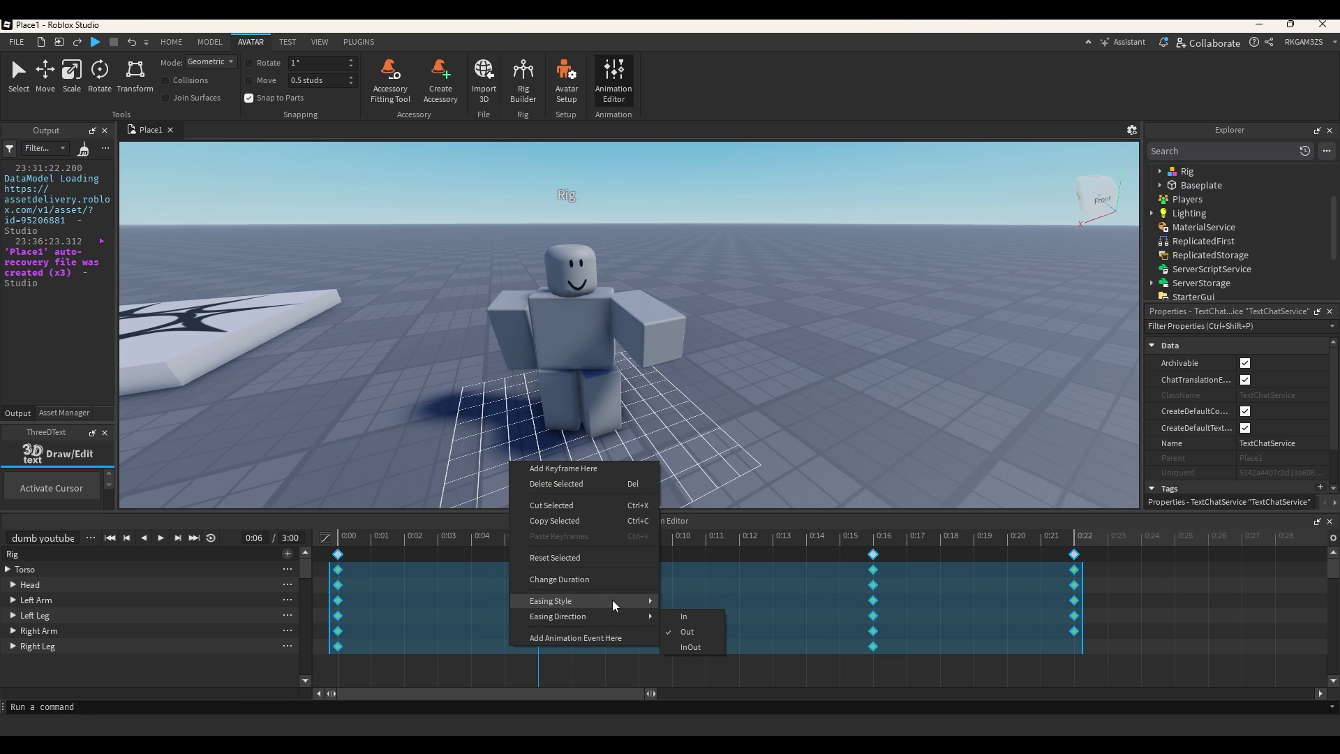
mouse_move(613, 600)
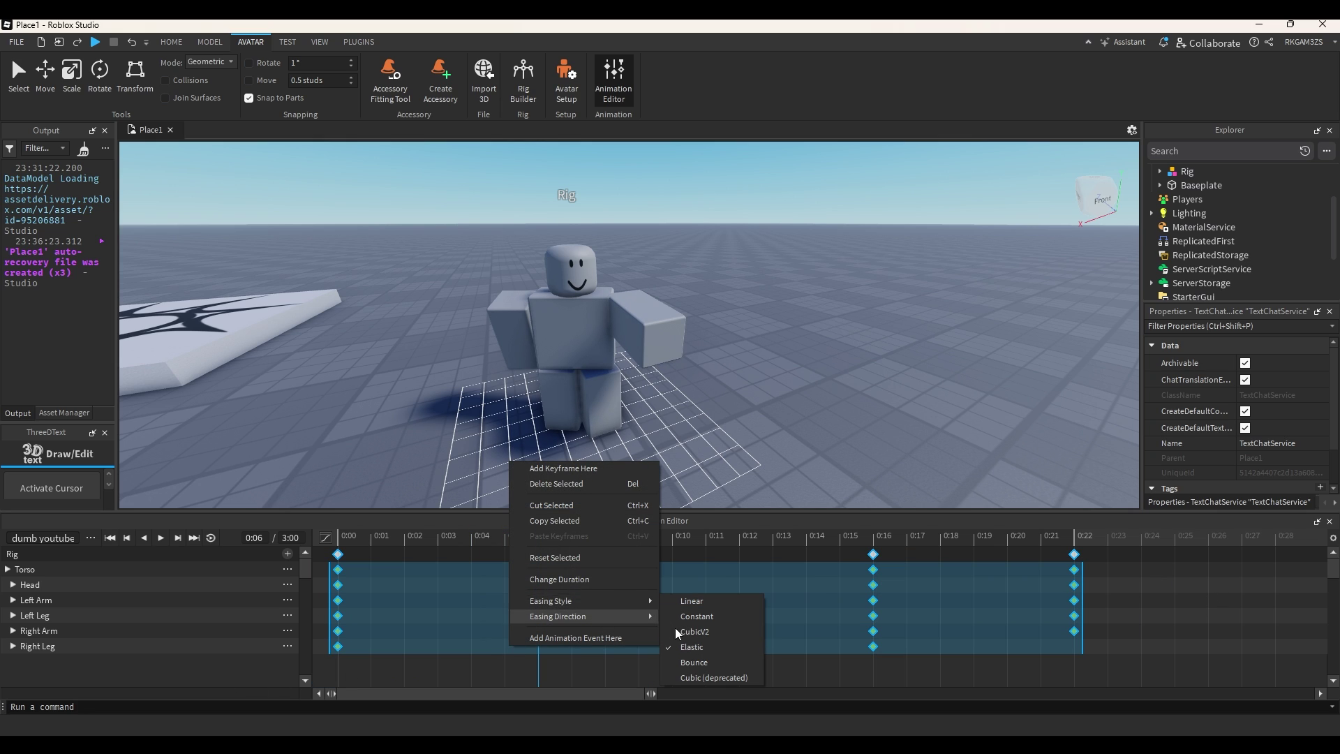
click(693, 662)
click(547, 547)
click(161, 537)
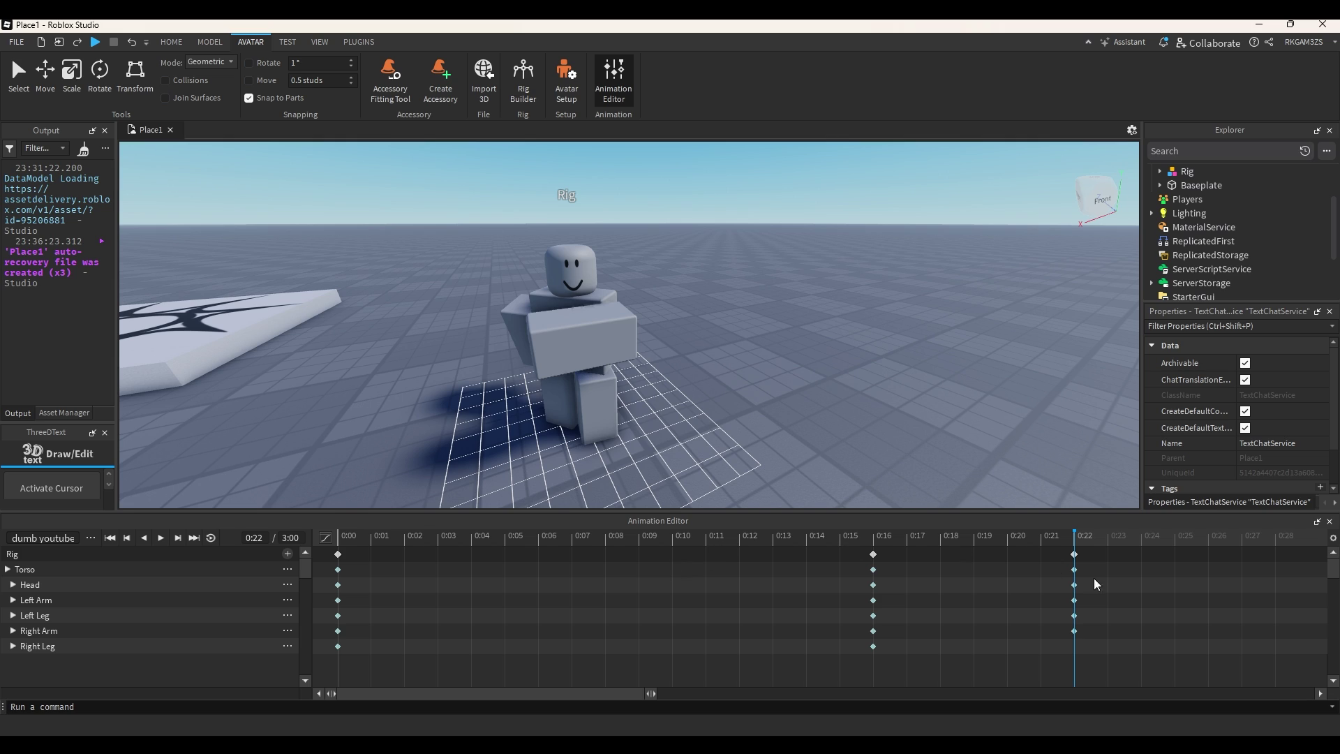
Step: Set the easing style of all keyframes to Constant and scrub back to 0:00
drag(1110, 565, 329, 644)
right_click(671, 650)
mouse_move(676, 727)
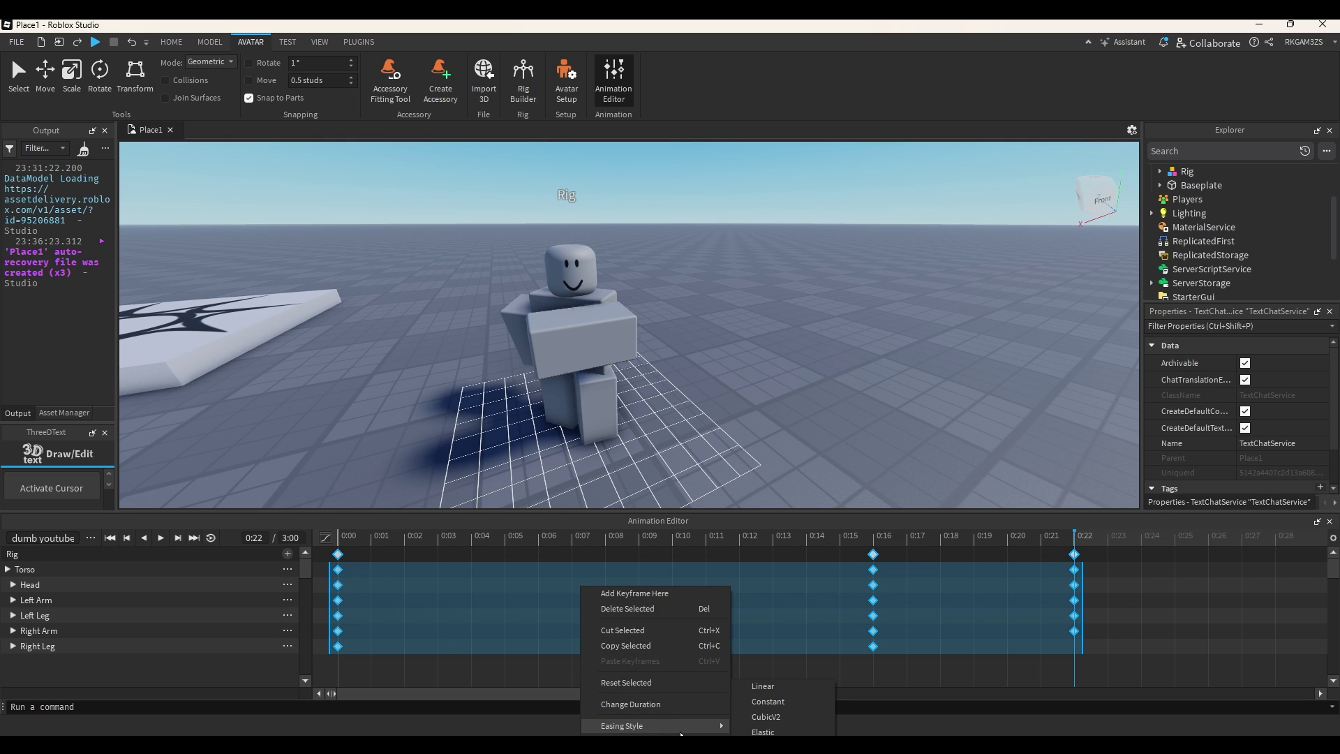
click(774, 705)
drag(472, 536, 216, 598)
Step: Move the last two keyframe groups to 0:02 and 0:04 and play the animation from the start
click(1115, 557)
drag(1113, 554, 857, 666)
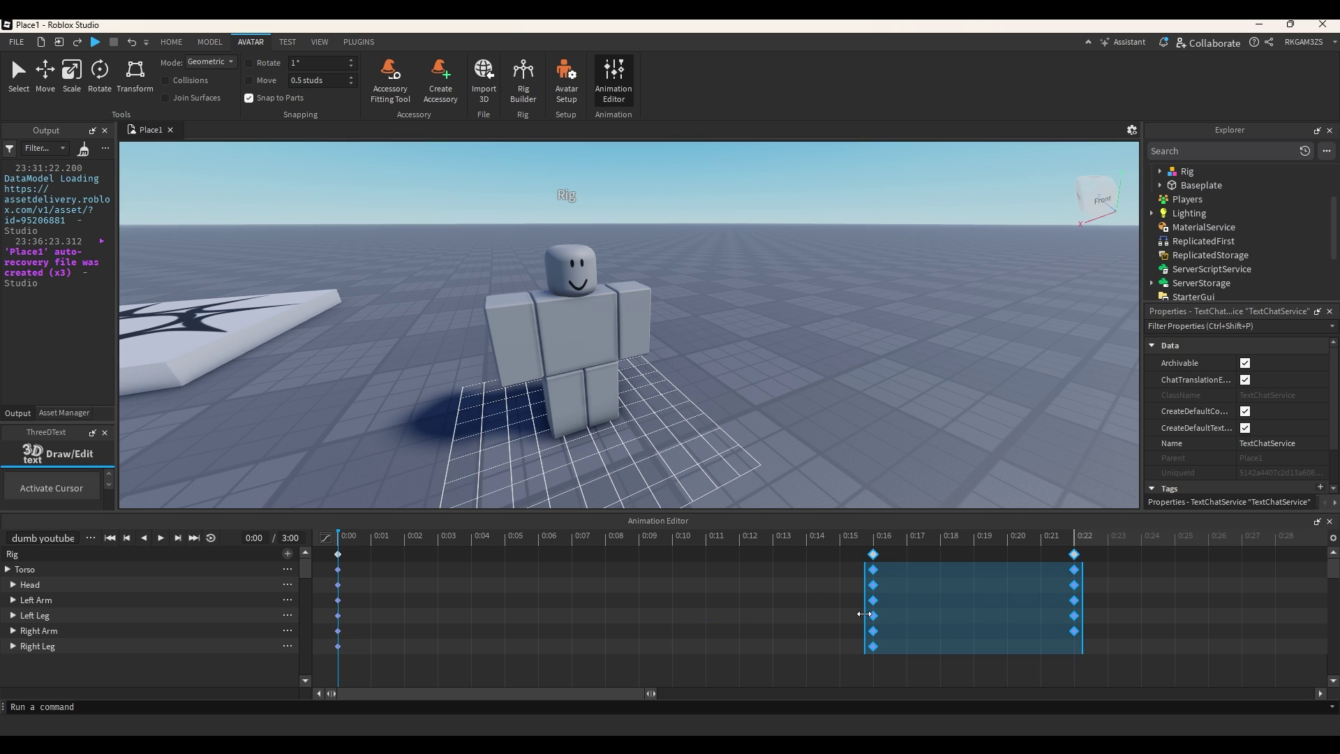
drag(864, 613, 396, 621)
drag(640, 638, 471, 580)
click(547, 606)
drag(359, 542, 335, 544)
key(space)
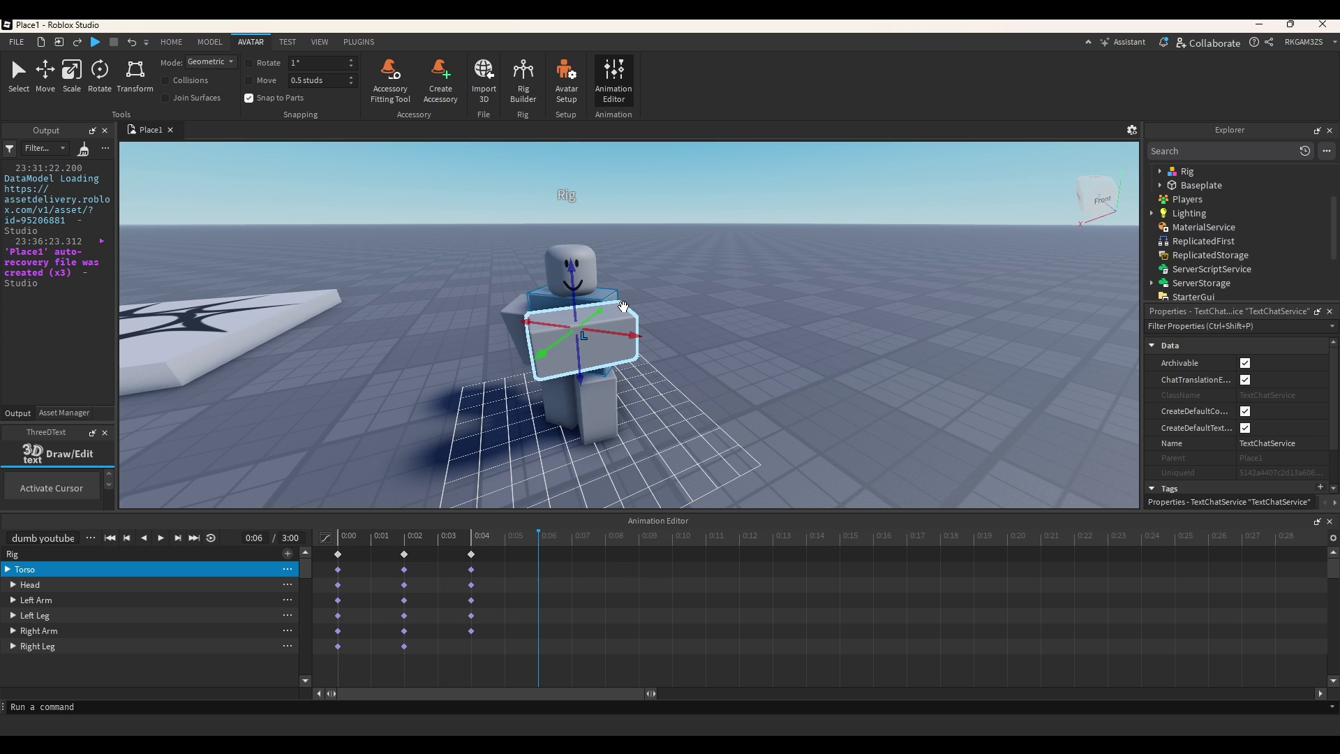
Step: Pose the rig at 0:06 in an upside-down tumble by rotating the torso, head, arms and legs
drag(620, 315, 602, 382)
click(617, 328)
drag(625, 275, 492, 436)
click(550, 407)
drag(590, 342, 473, 385)
click(475, 288)
drag(594, 263, 529, 310)
click(532, 357)
click(514, 332)
click(708, 352)
click(626, 342)
drag(660, 357, 676, 344)
click(702, 428)
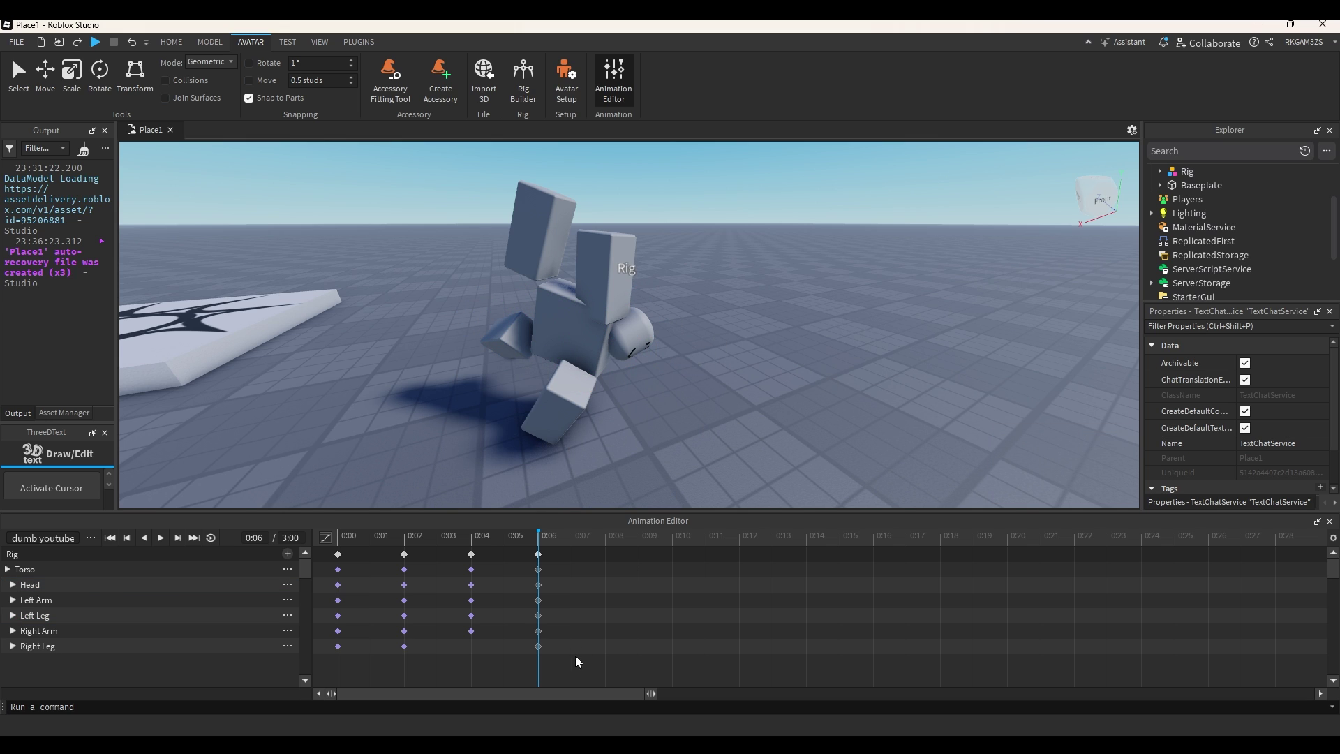
Step: Copy the 0:02 keyframe group to 0:08 and the 0:00 keyframe group to 0:11
key(space)
drag(390, 590, 388, 579)
click(610, 536)
key(ctrl+v)
drag(363, 650, 328, 550)
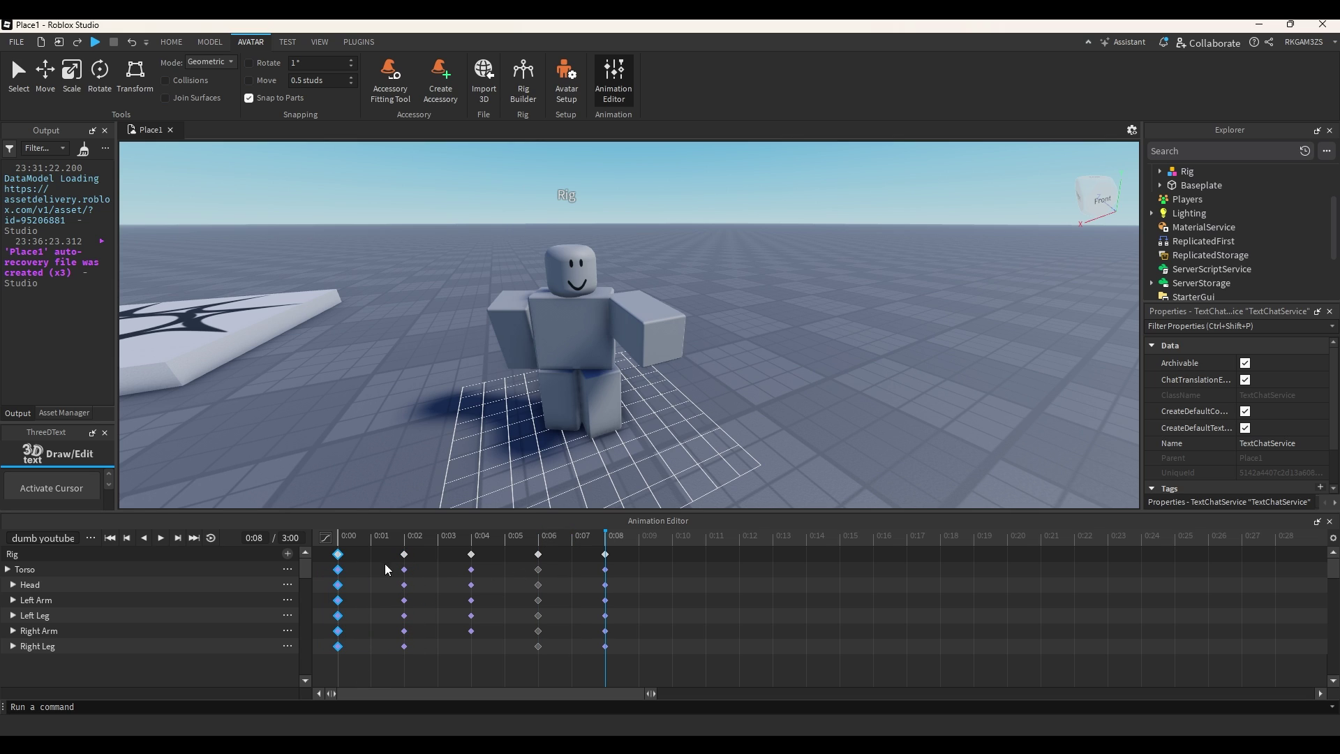
click(677, 537)
click(707, 538)
key(ctrl+v)
Step: Set the easing style of the keyframes at 0:06, 0:08 and 0:11 to Constant and play the animation
drag(746, 563, 486, 660)
right_click(931, 629)
mouse_move(897, 576)
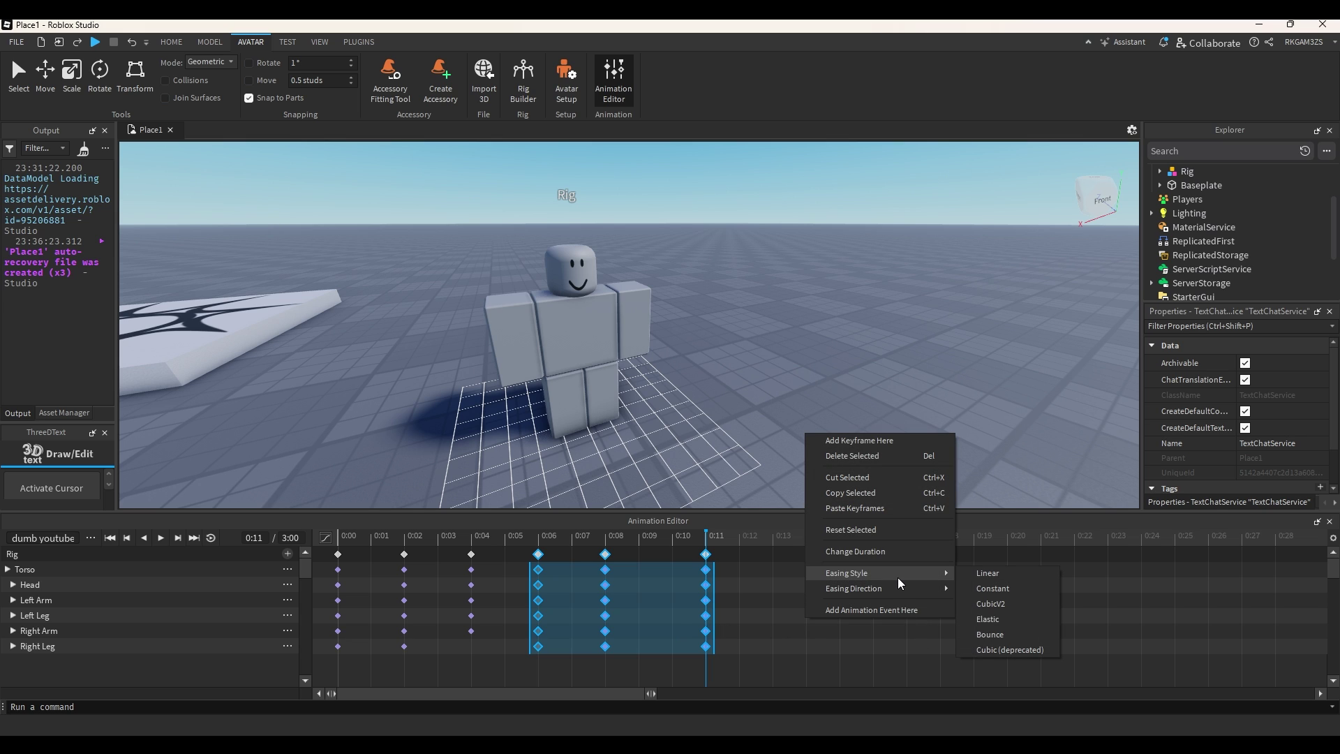
click(1008, 589)
key(space)
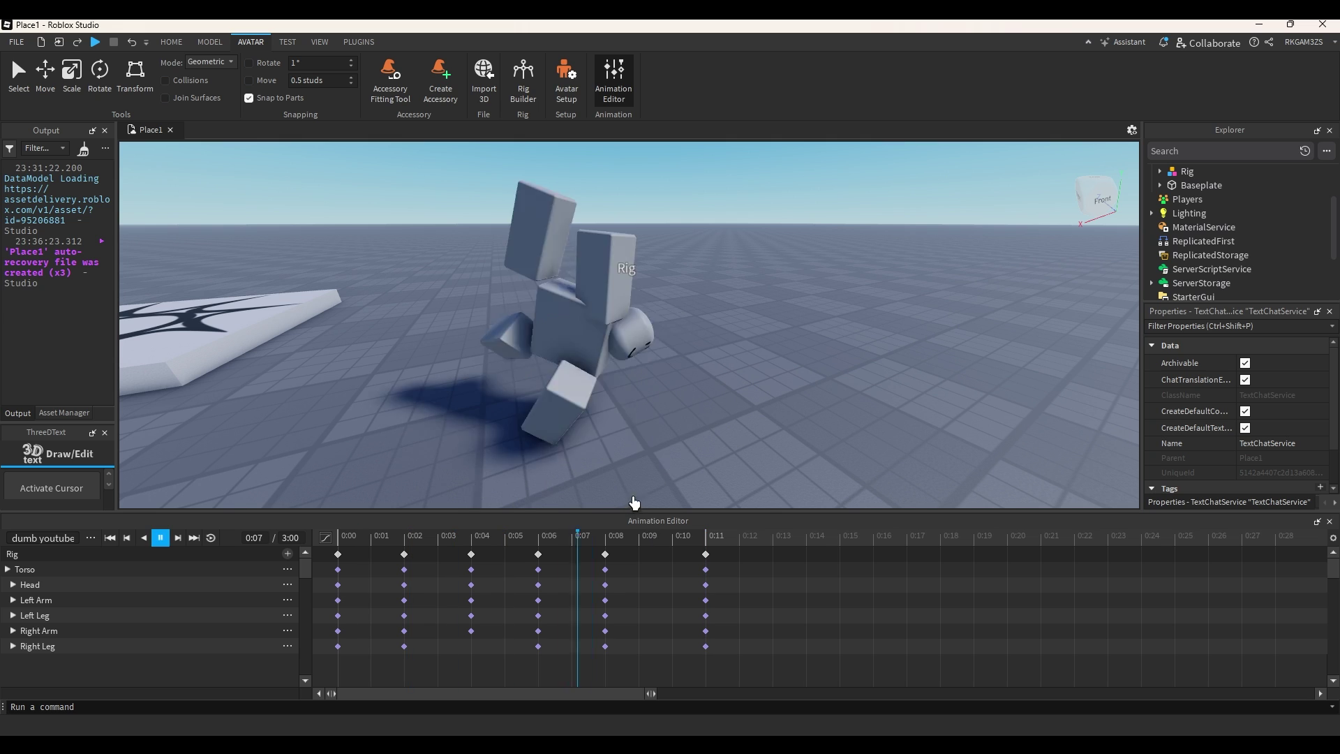
right_drag(806, 398, 817, 403)
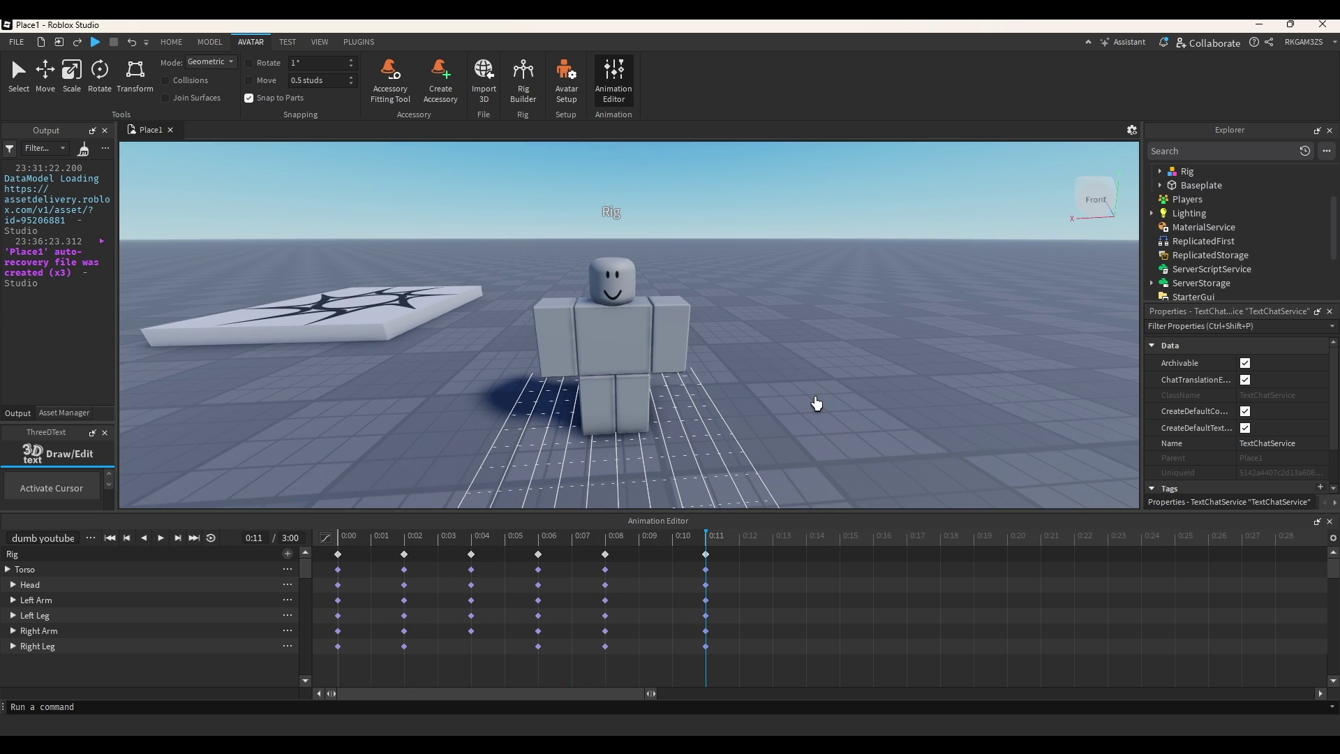
drag(727, 656, 311, 552)
right_click(864, 623)
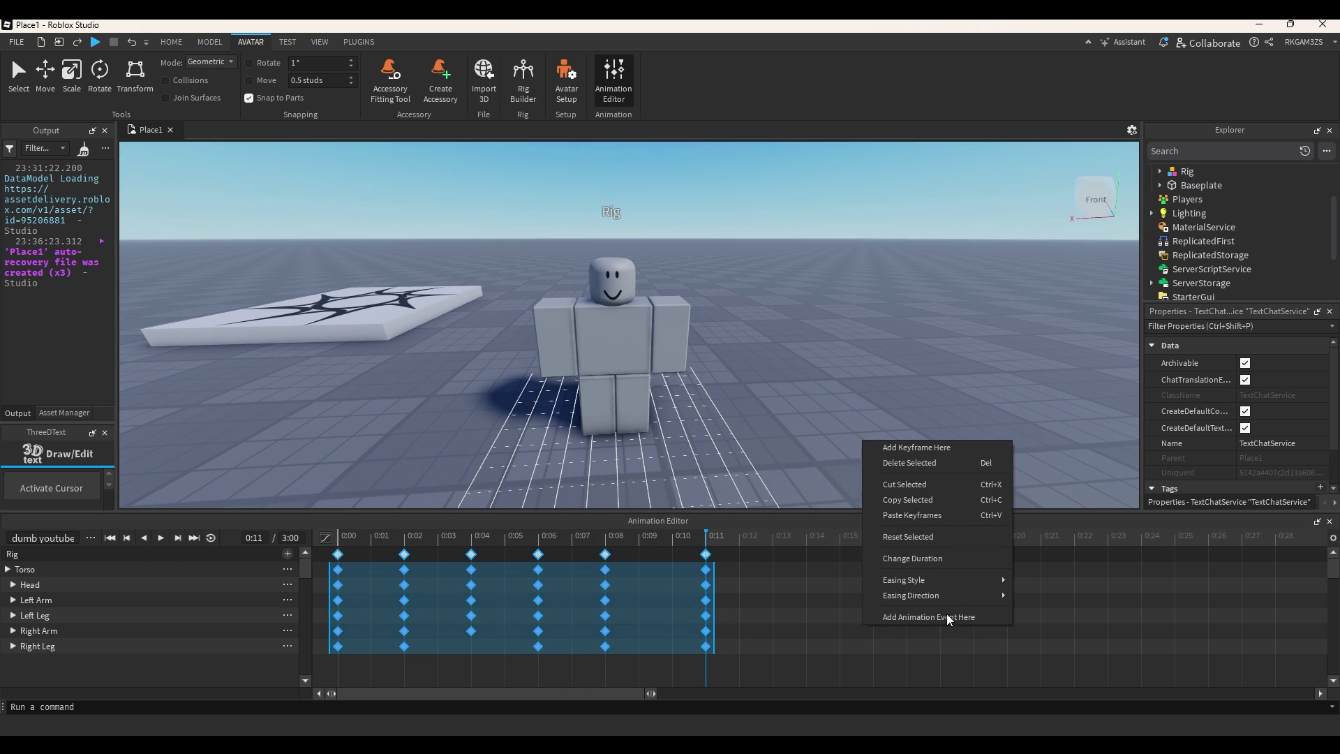
mouse_move(948, 600)
click(801, 626)
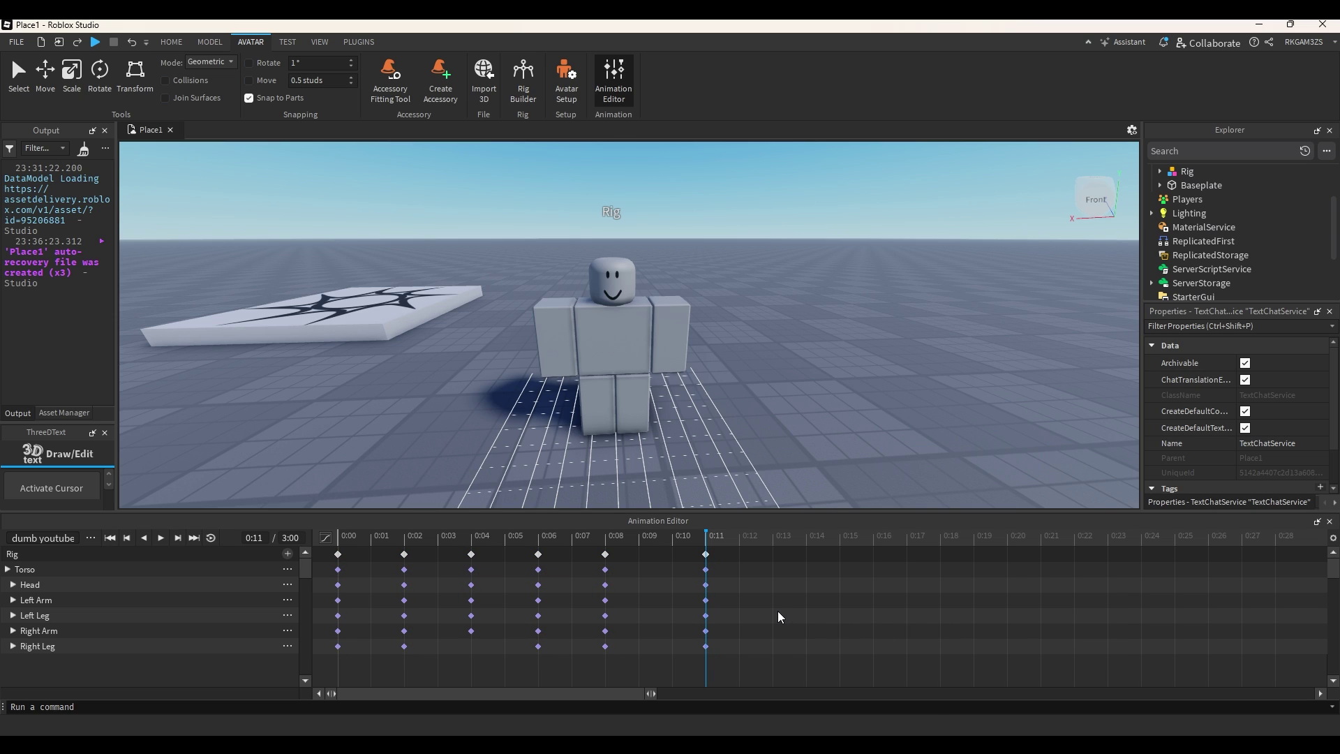
Step: Move the 0:11 keyframe group to the end of the timeline at 3:00
drag(724, 659, 1326, 571)
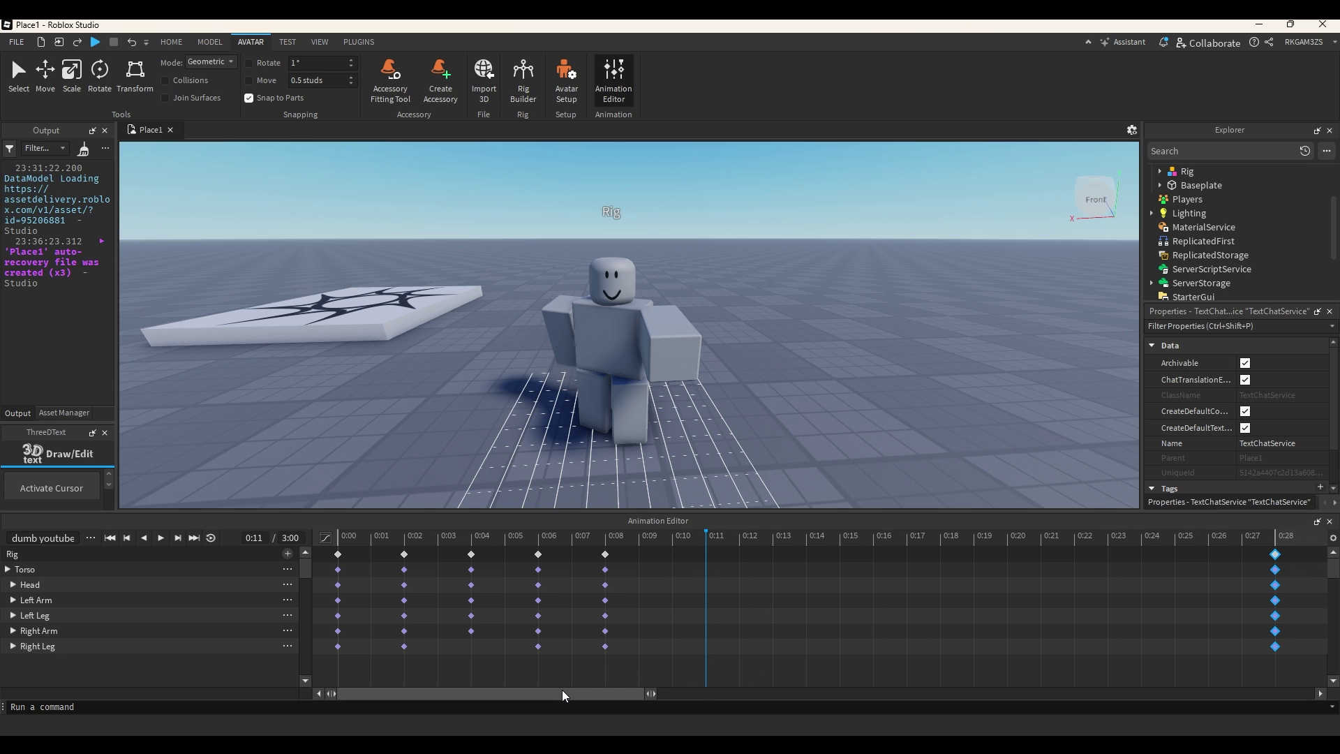
drag(562, 691, 608, 688)
ctrl+scroll(659, 659, down, 5)
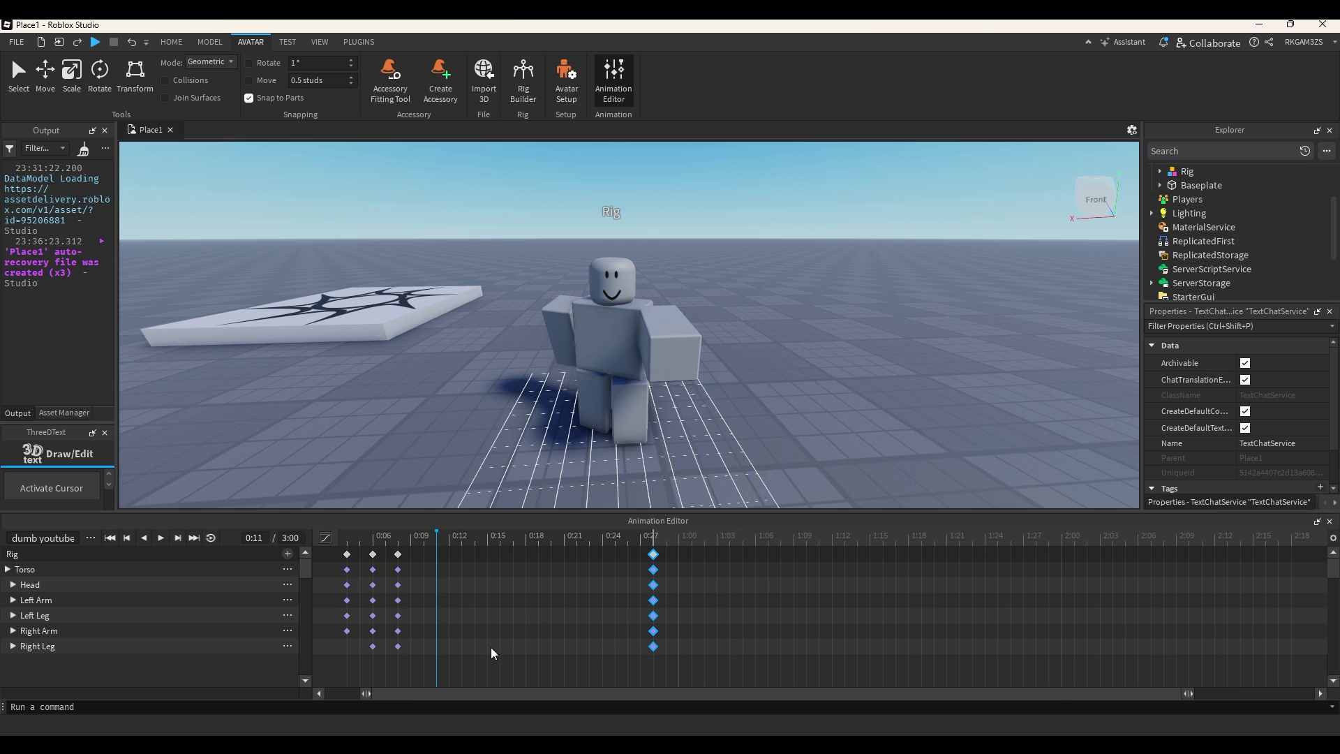
scroll(496, 642, up, 3)
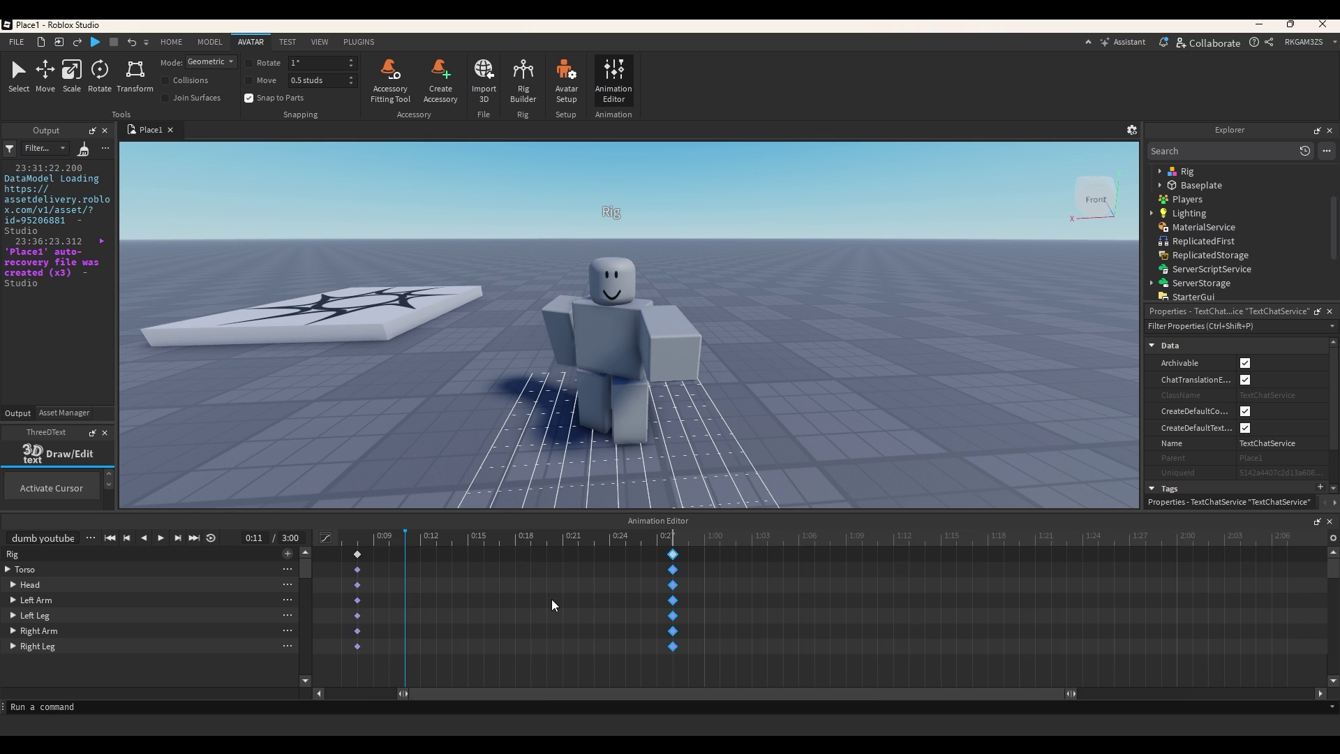
scroll(572, 618, down, 3)
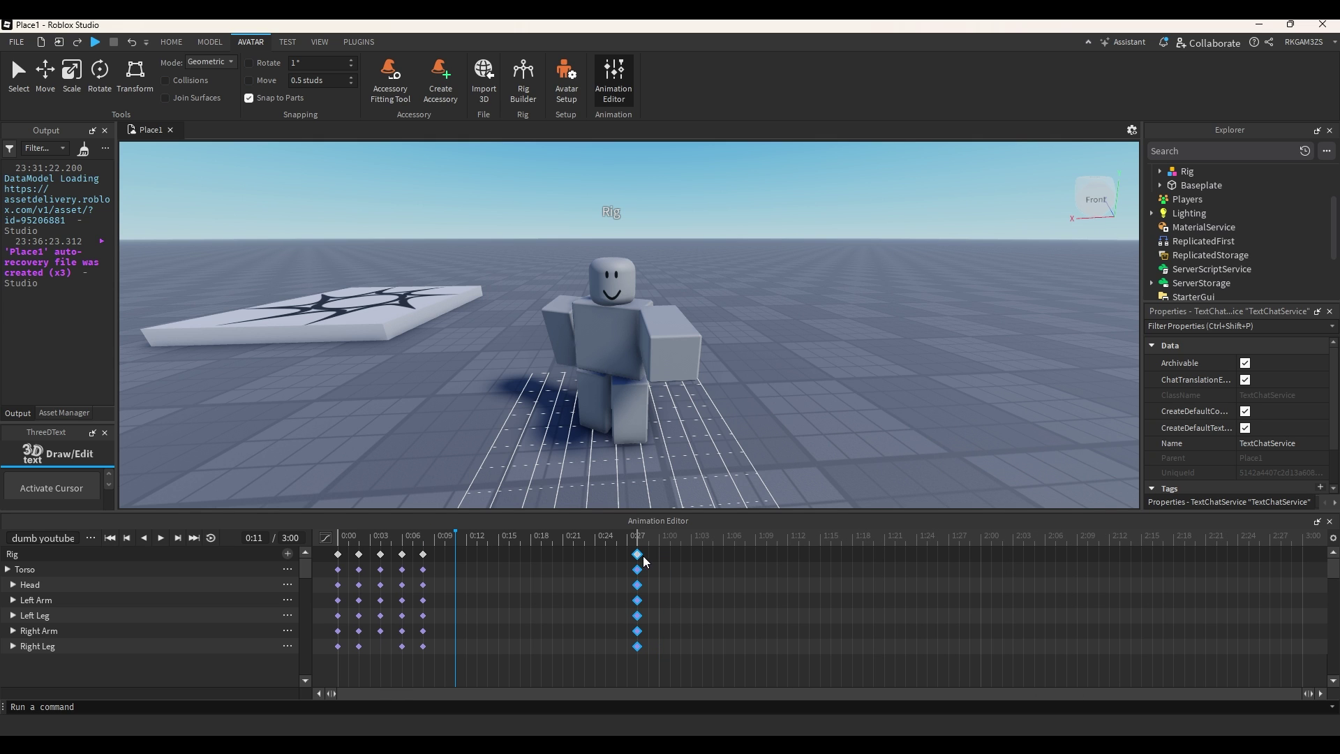
drag(637, 553, 1302, 576)
Step: Move the 0:08 keyframe group to about 1:29 and the 0:06 keyframe group to about 1:08
click(423, 568)
drag(423, 569, 970, 569)
click(402, 586)
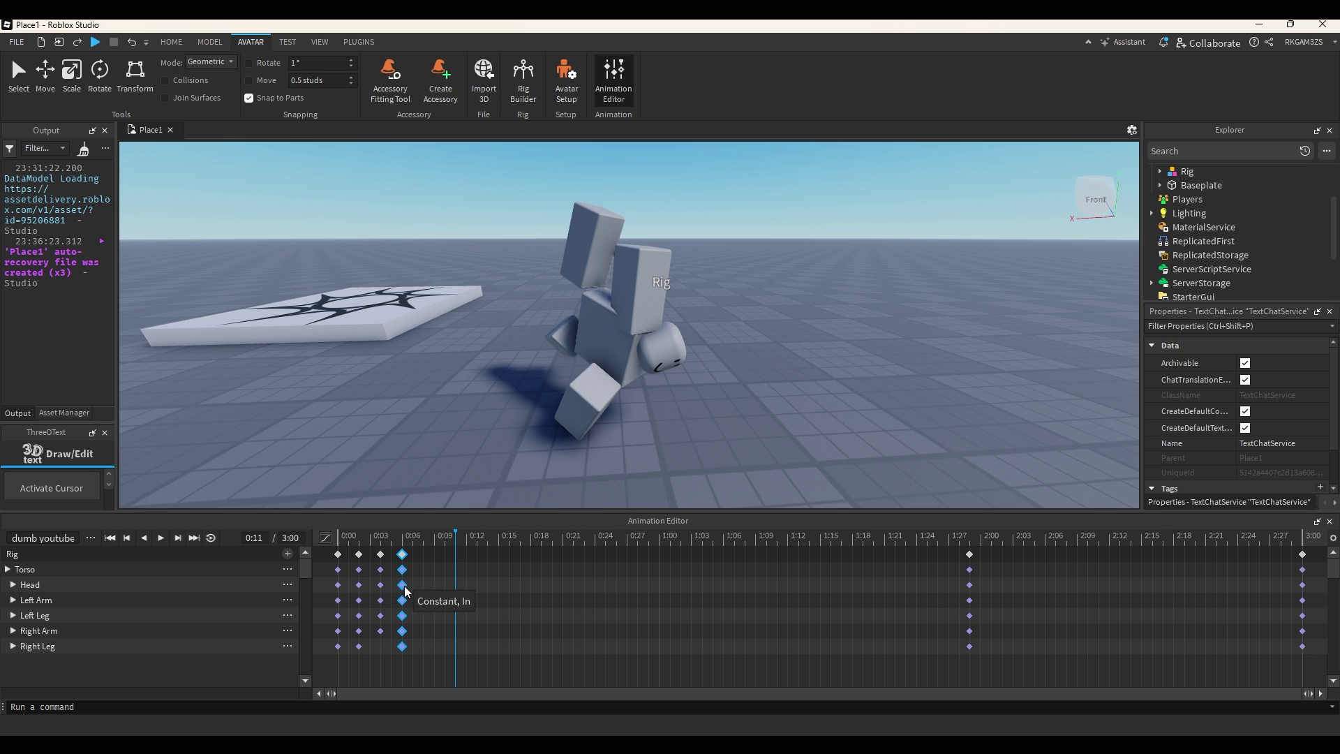
drag(403, 585, 745, 584)
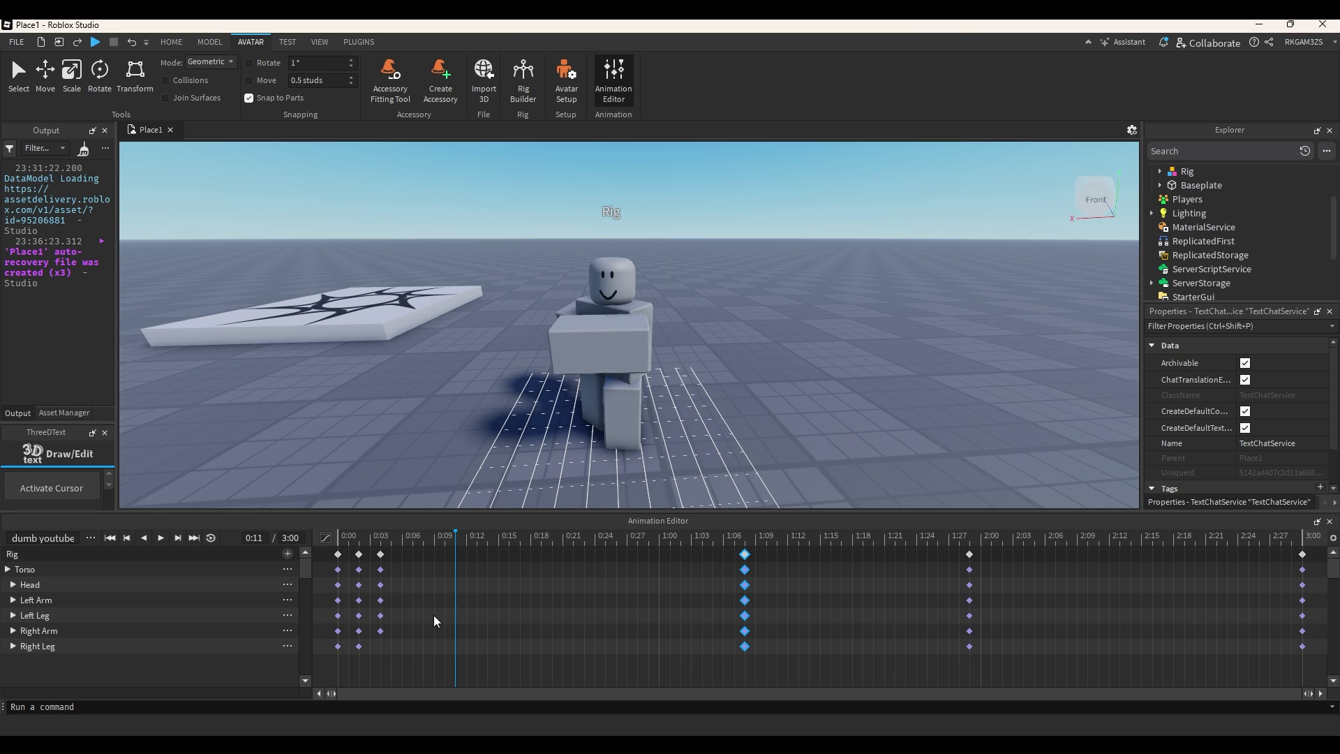
Step: Move the 0:02 keyframe group to about 0:20 and the 0:04 keyframe group to about 0:29
drag(408, 649, 547, 568)
drag(394, 560, 349, 652)
drag(381, 584, 573, 584)
click(593, 649)
drag(593, 649, 648, 585)
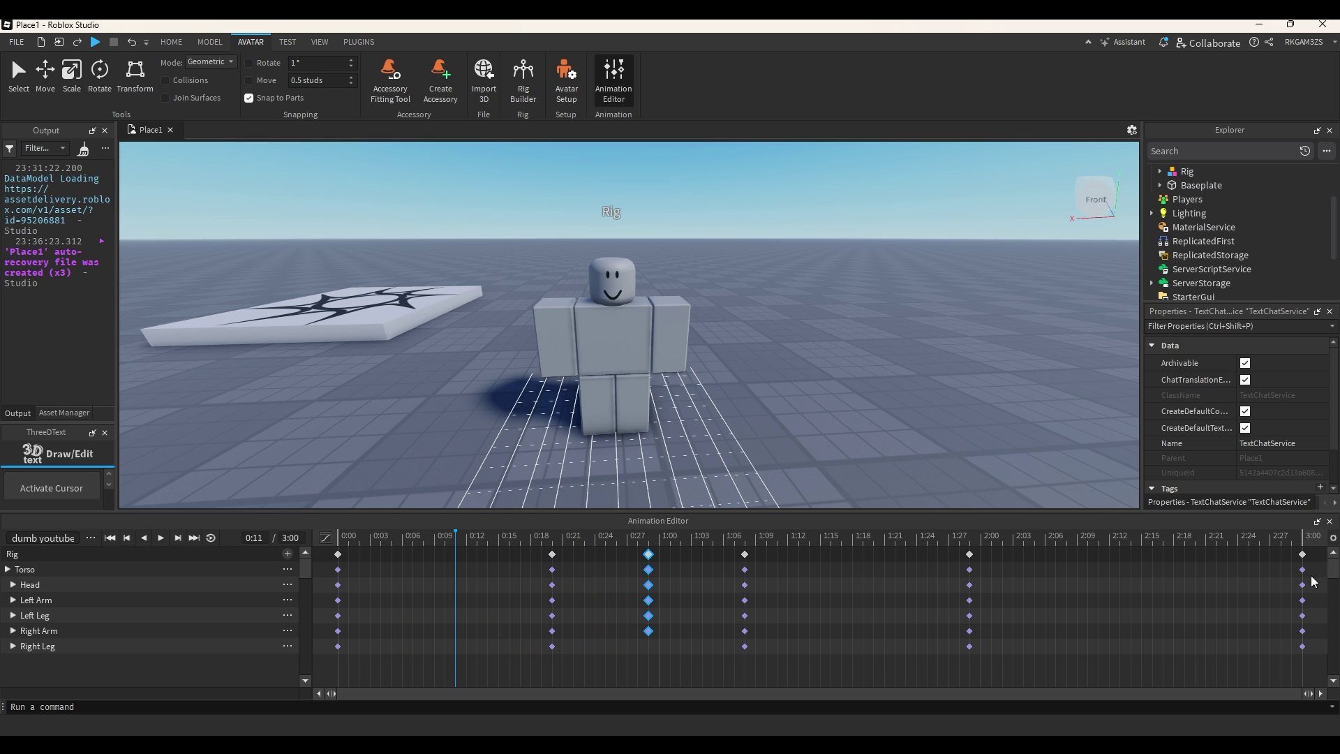
Step: Set the easing style of all keyframes to CubicV2, change their easing direction and play the animation
drag(1316, 577, 329, 653)
right_click(458, 634)
mouse_move(535, 593)
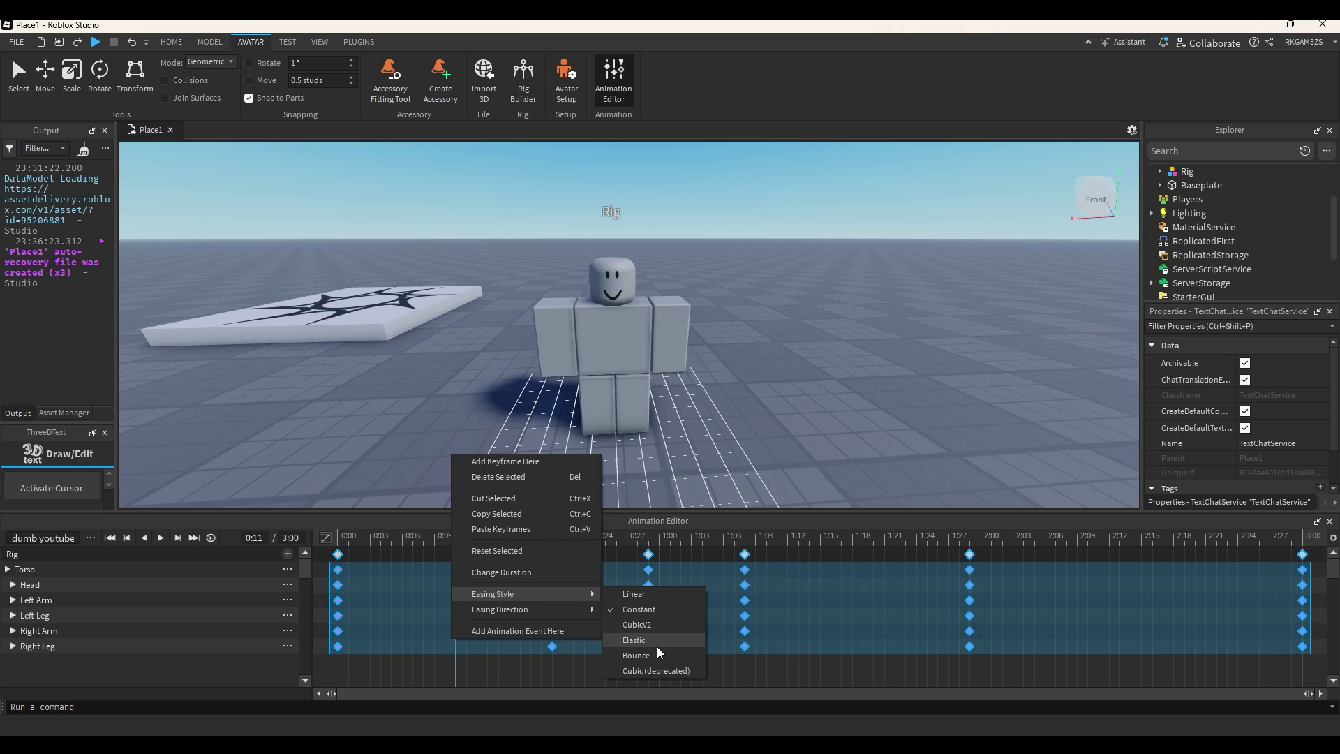
click(647, 623)
right_click(493, 591)
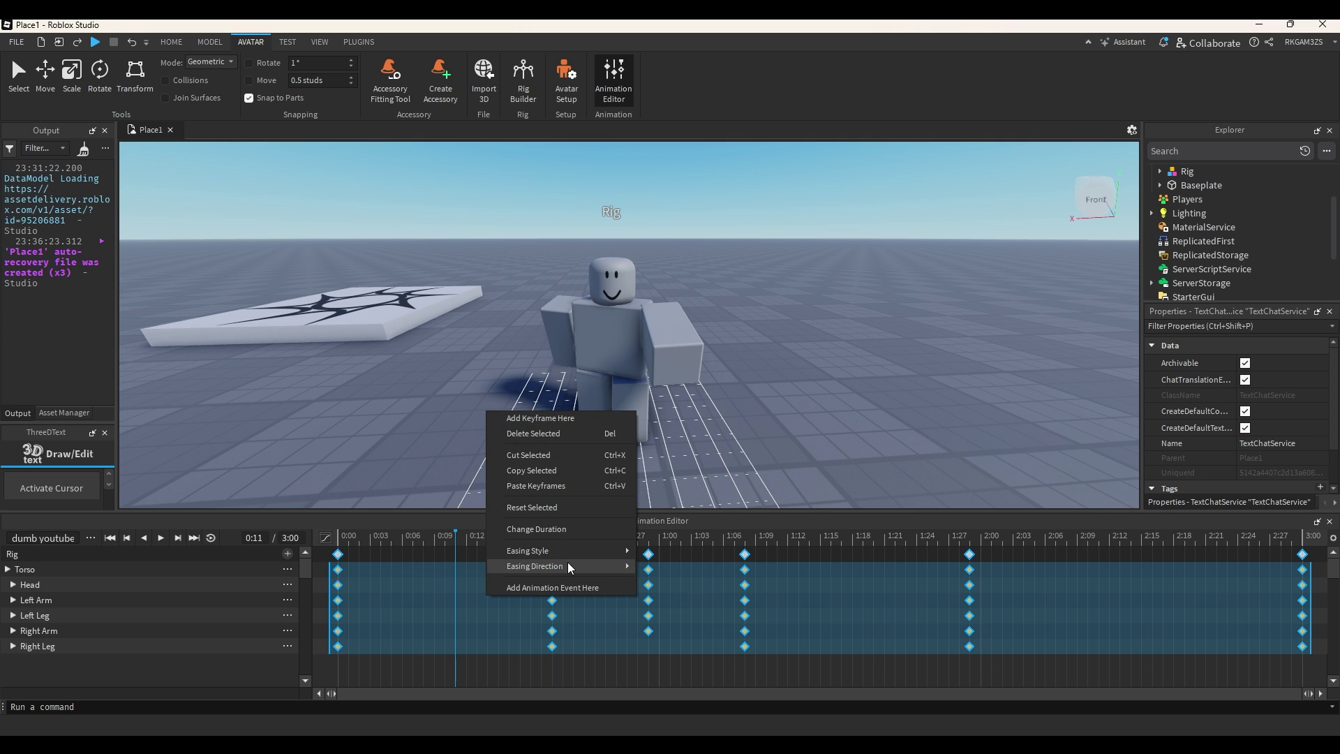
mouse_move(569, 566)
click(679, 596)
key(space)
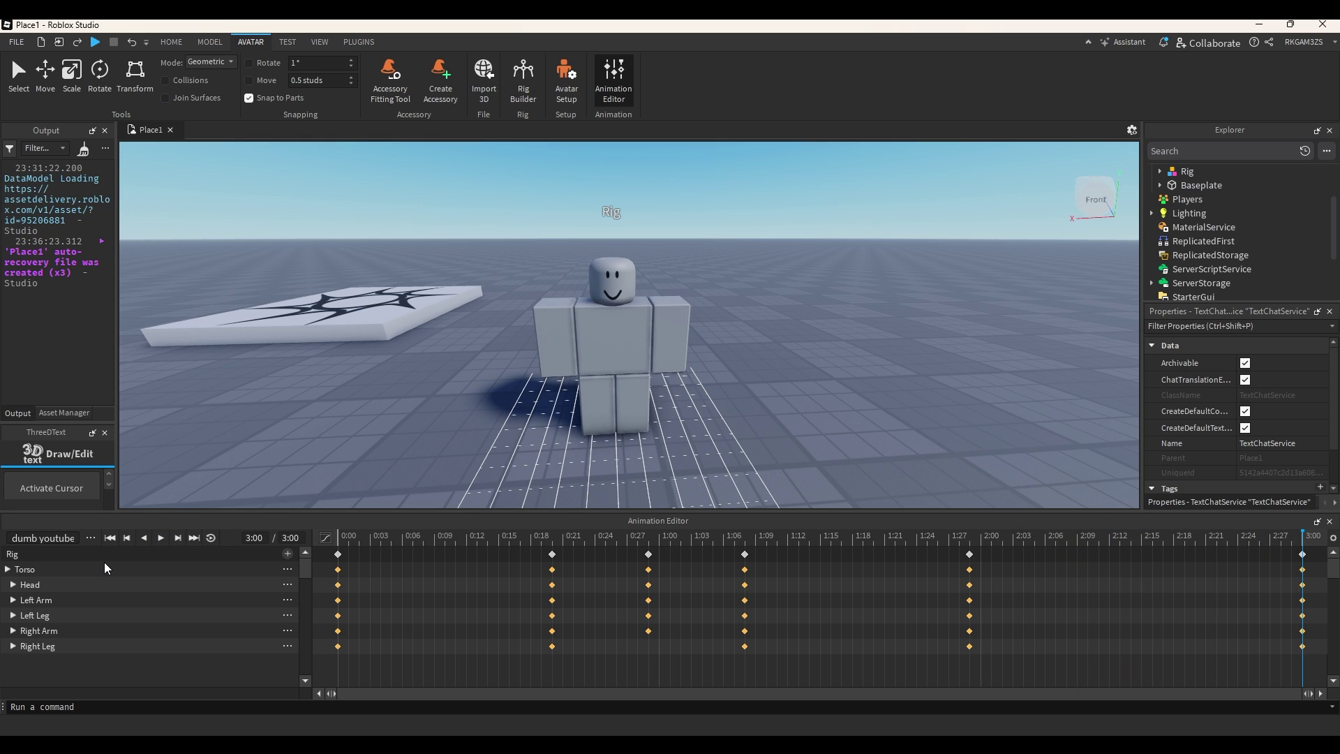
Step: Replay the animation from 0:00 and pause it partway through
click(91, 539)
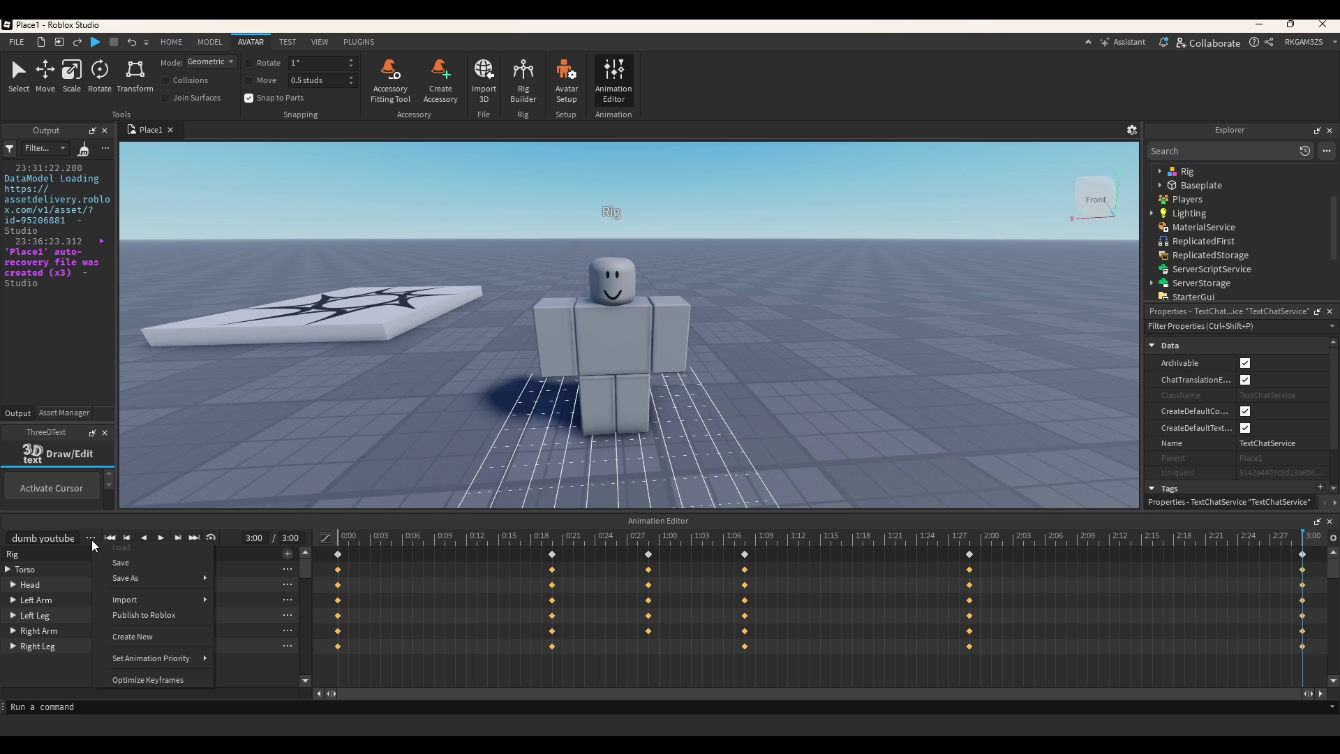
click(91, 539)
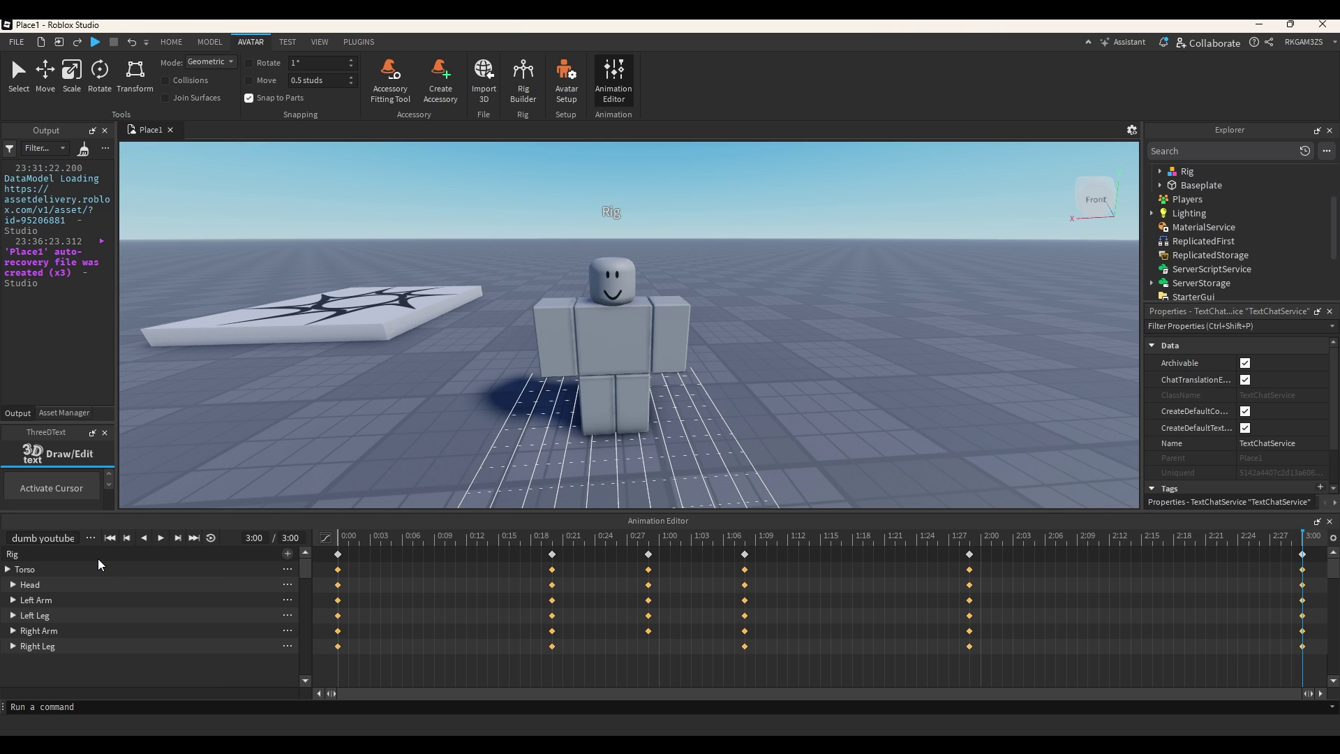
click(338, 536)
key(space)
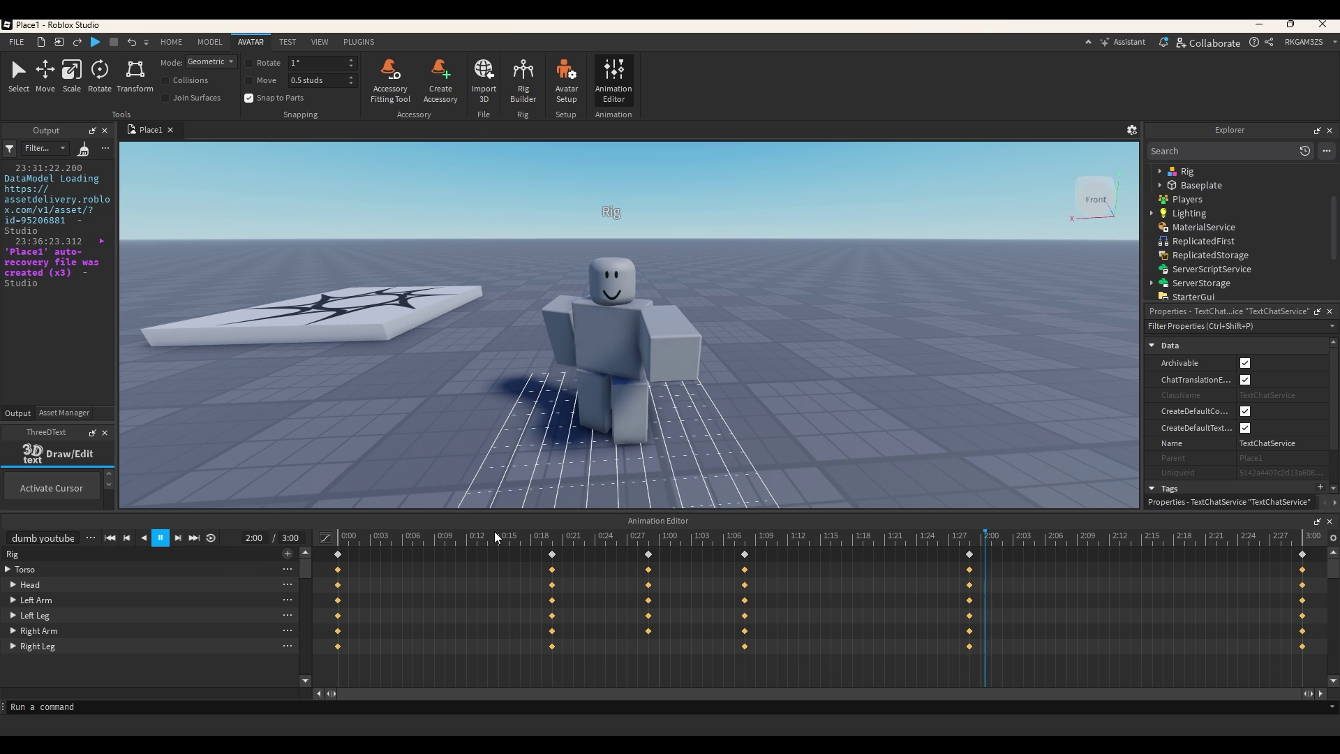
key(space)
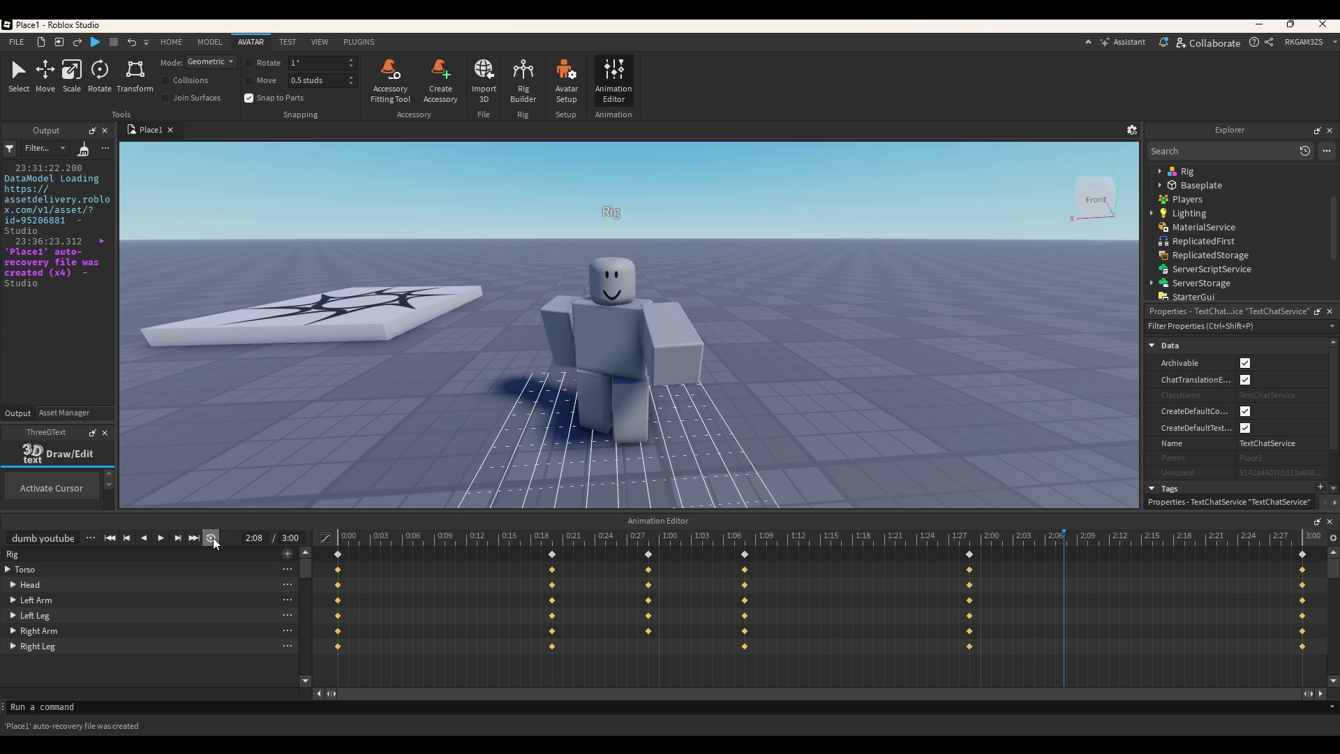
Step: Preview the animation with looping on, pause it and turn looping off
key(space)
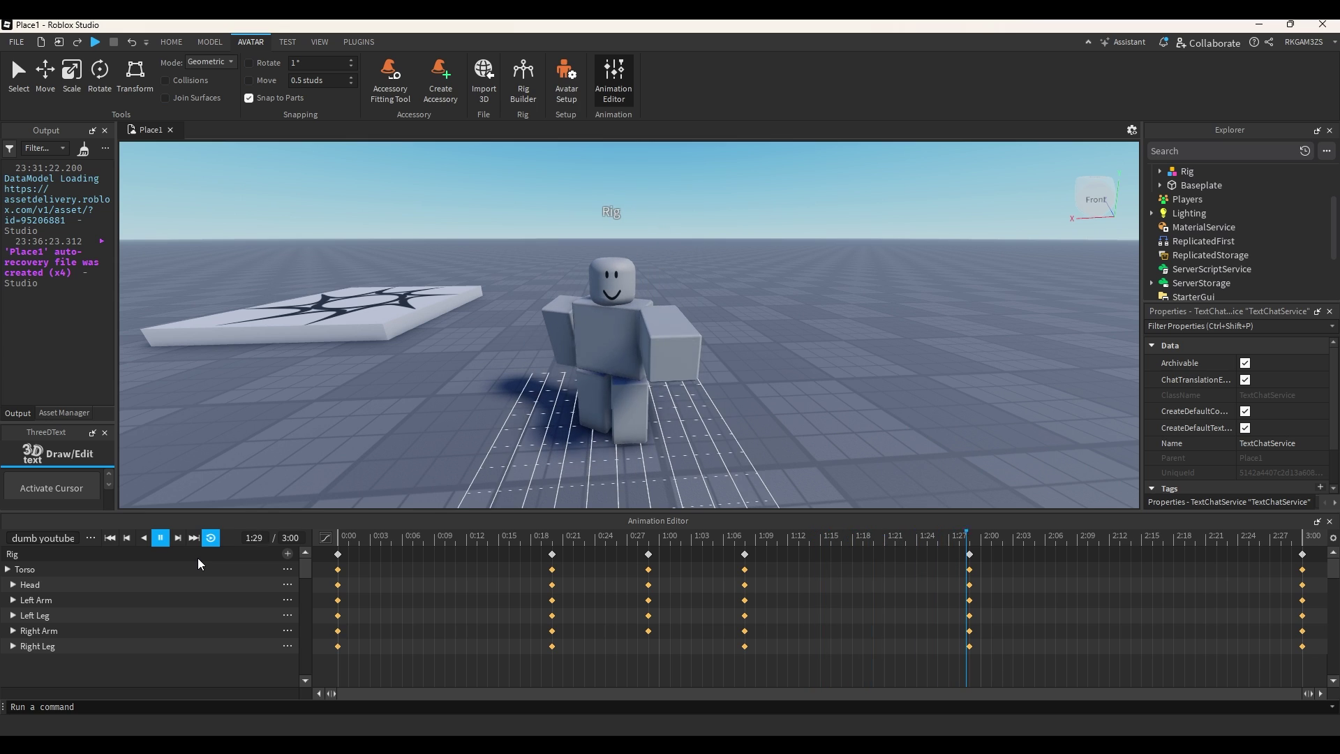
key(space)
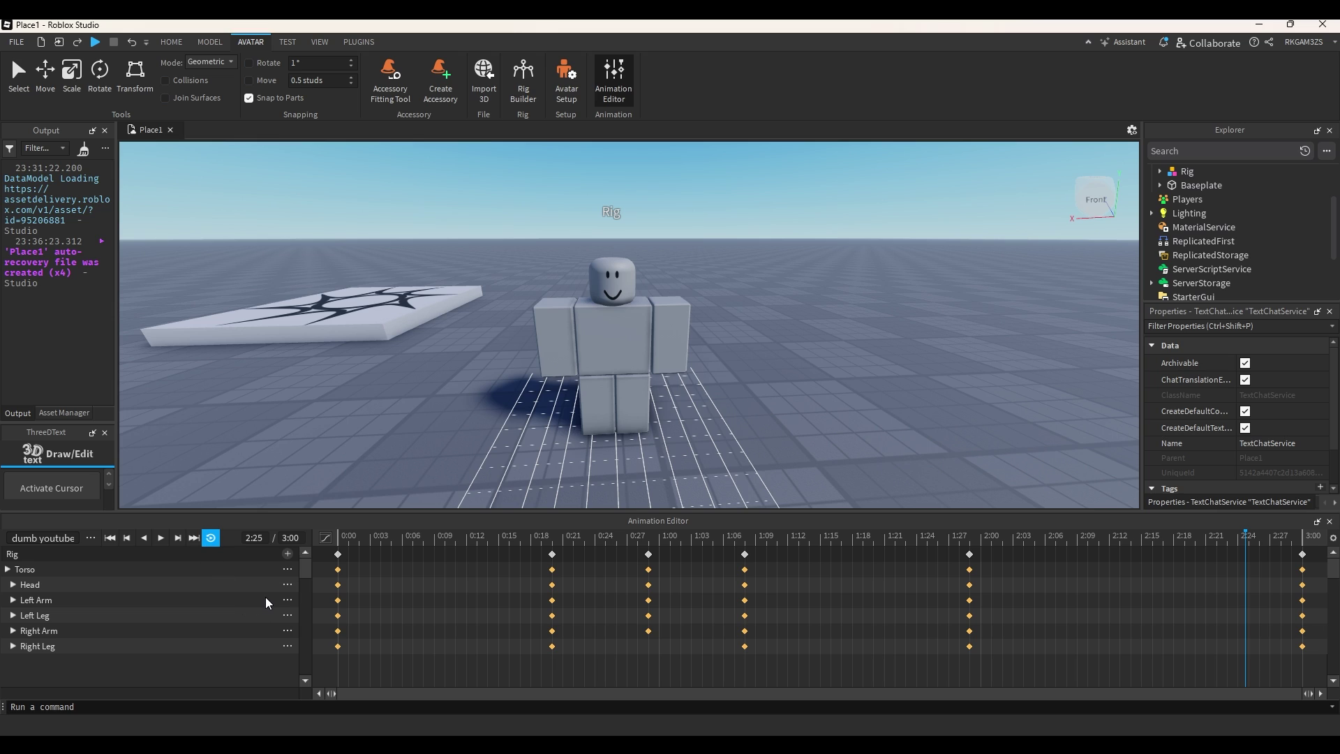
click(211, 537)
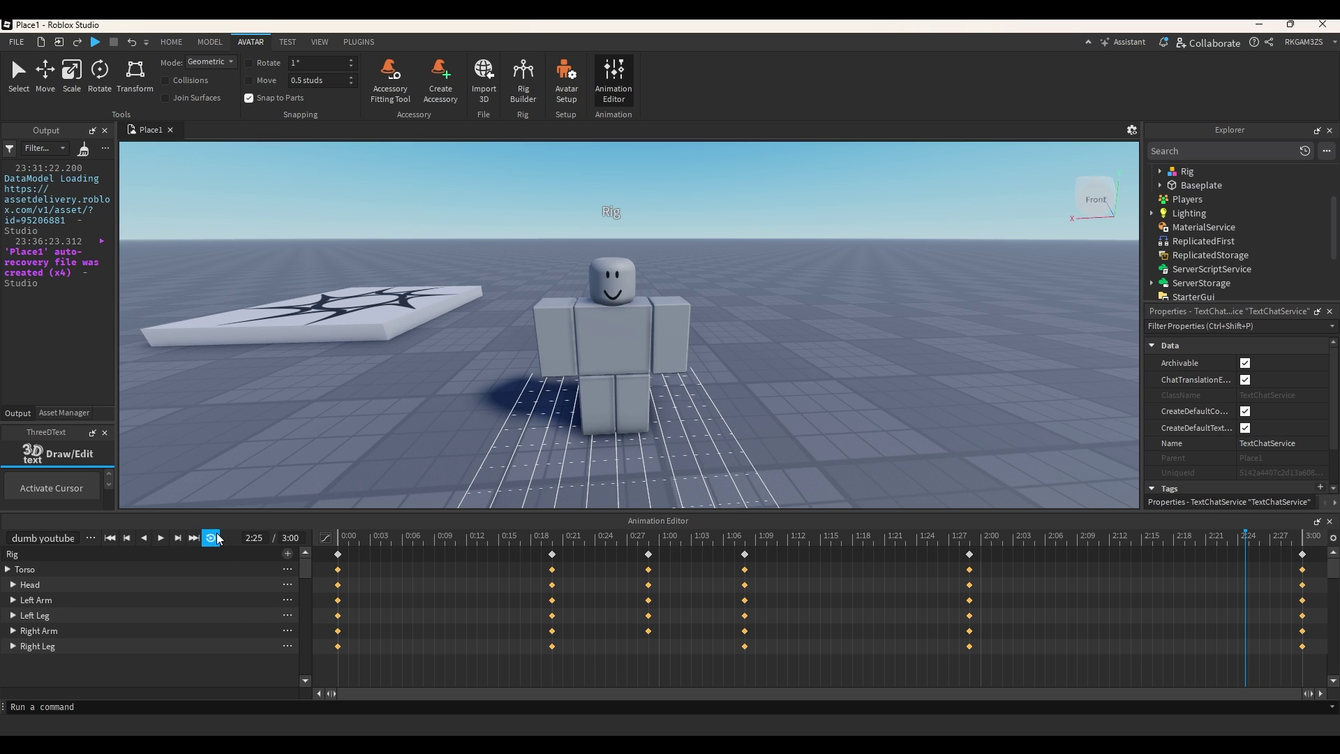
Step: Set the animation priority to Action
click(91, 538)
mouse_move(184, 660)
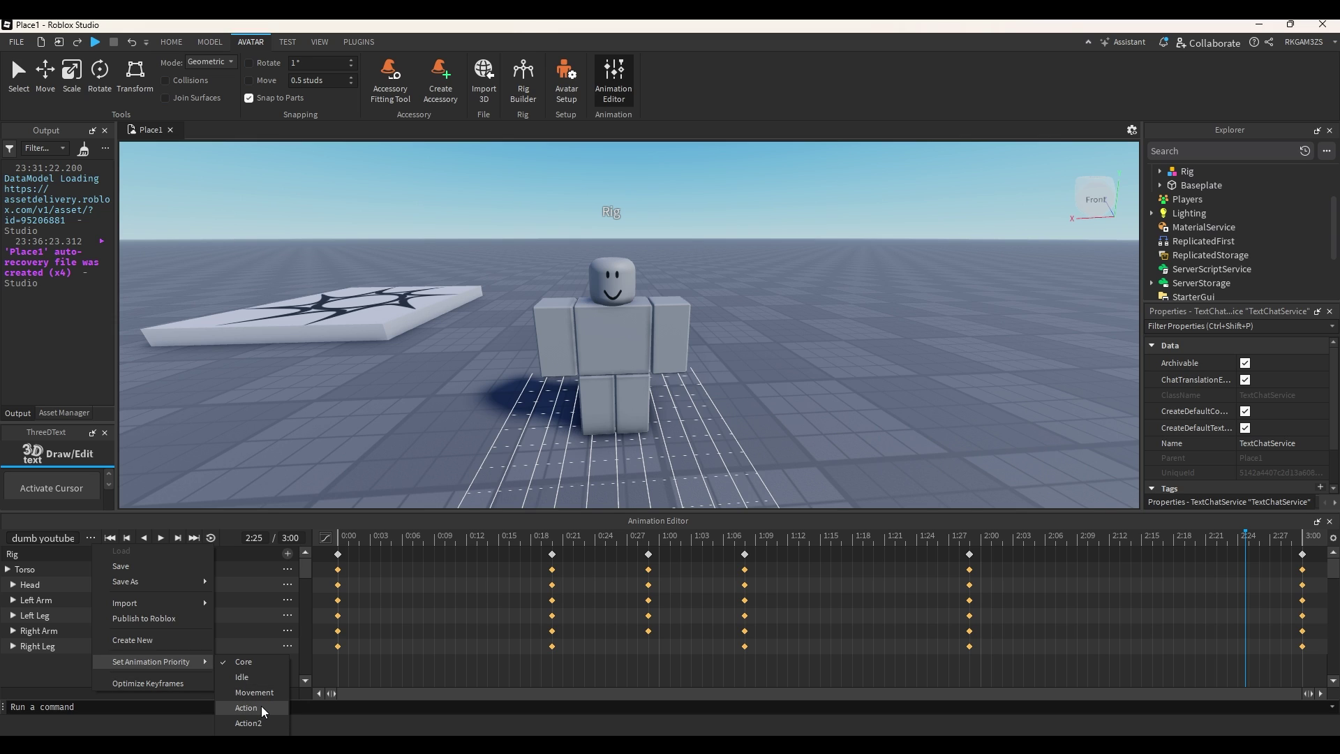
click(278, 711)
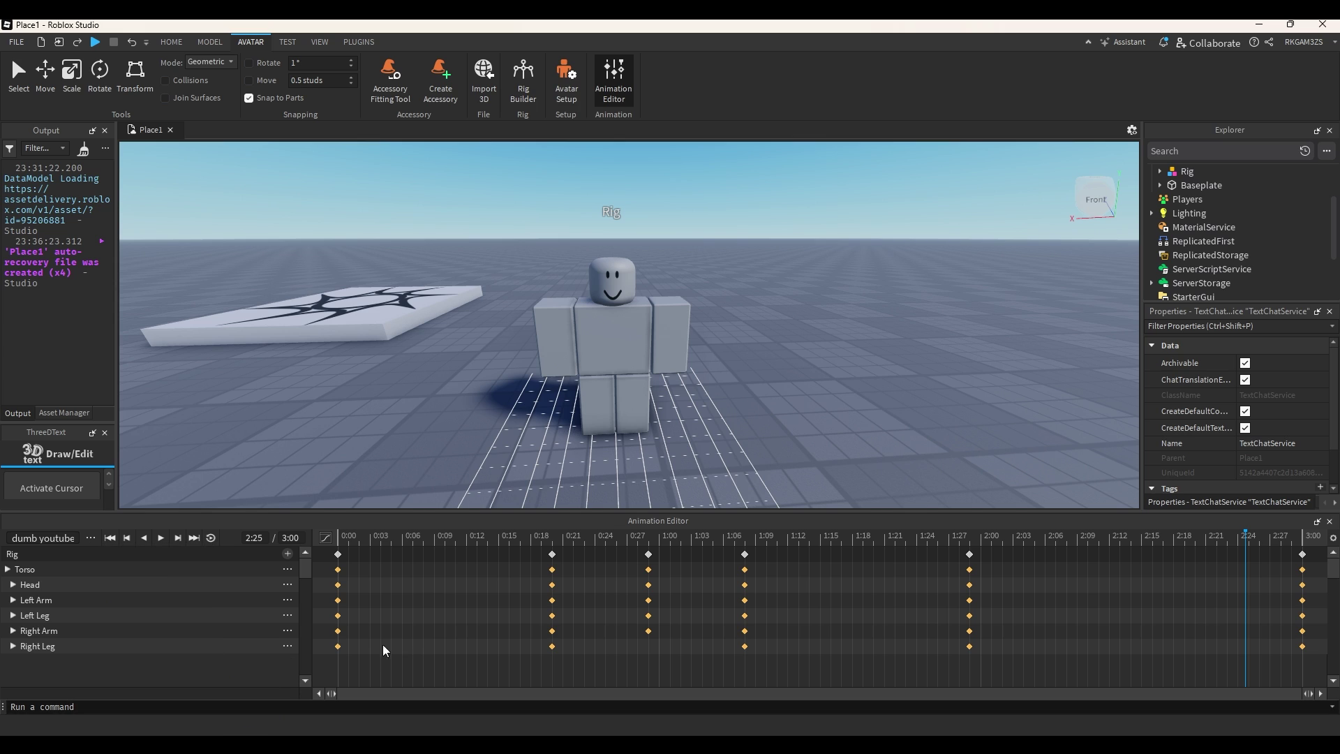
Step: Publish the animation to Roblox under the title "dumb youtube video" with Me as the creator
click(91, 538)
click(162, 612)
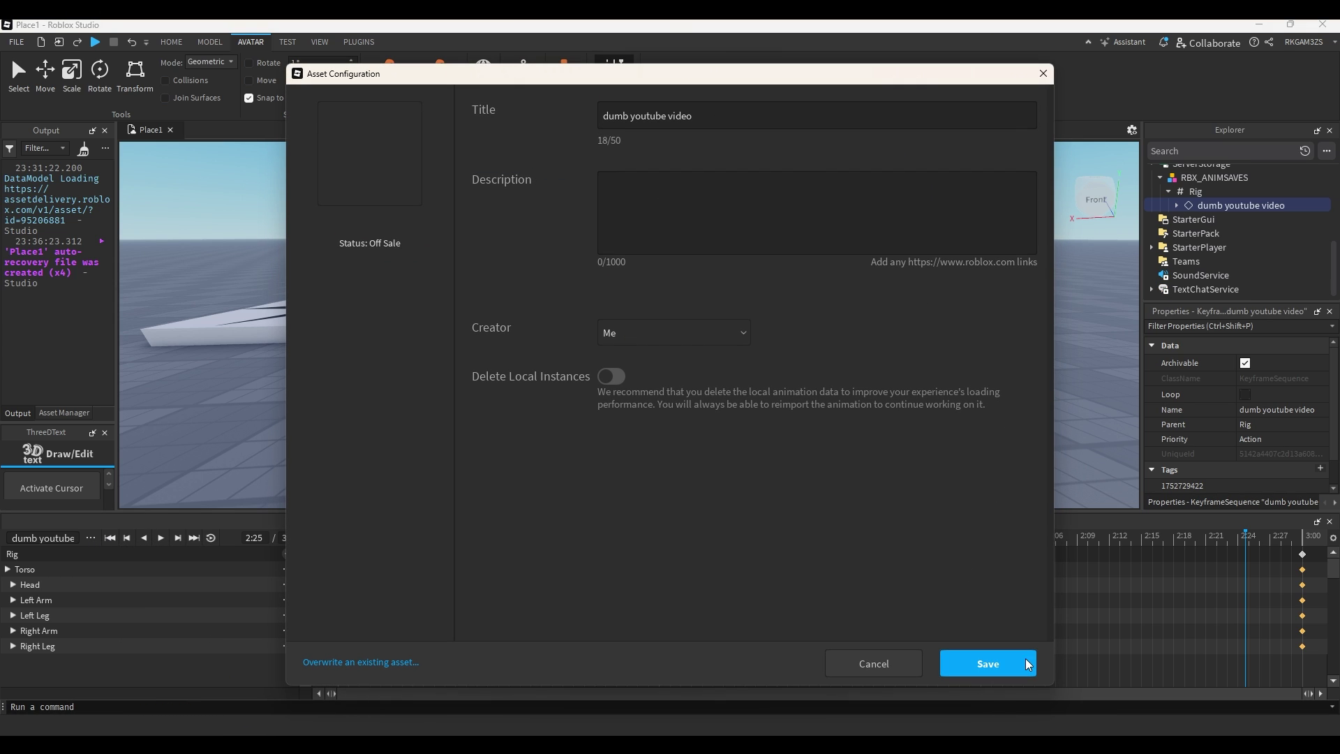
click(1026, 663)
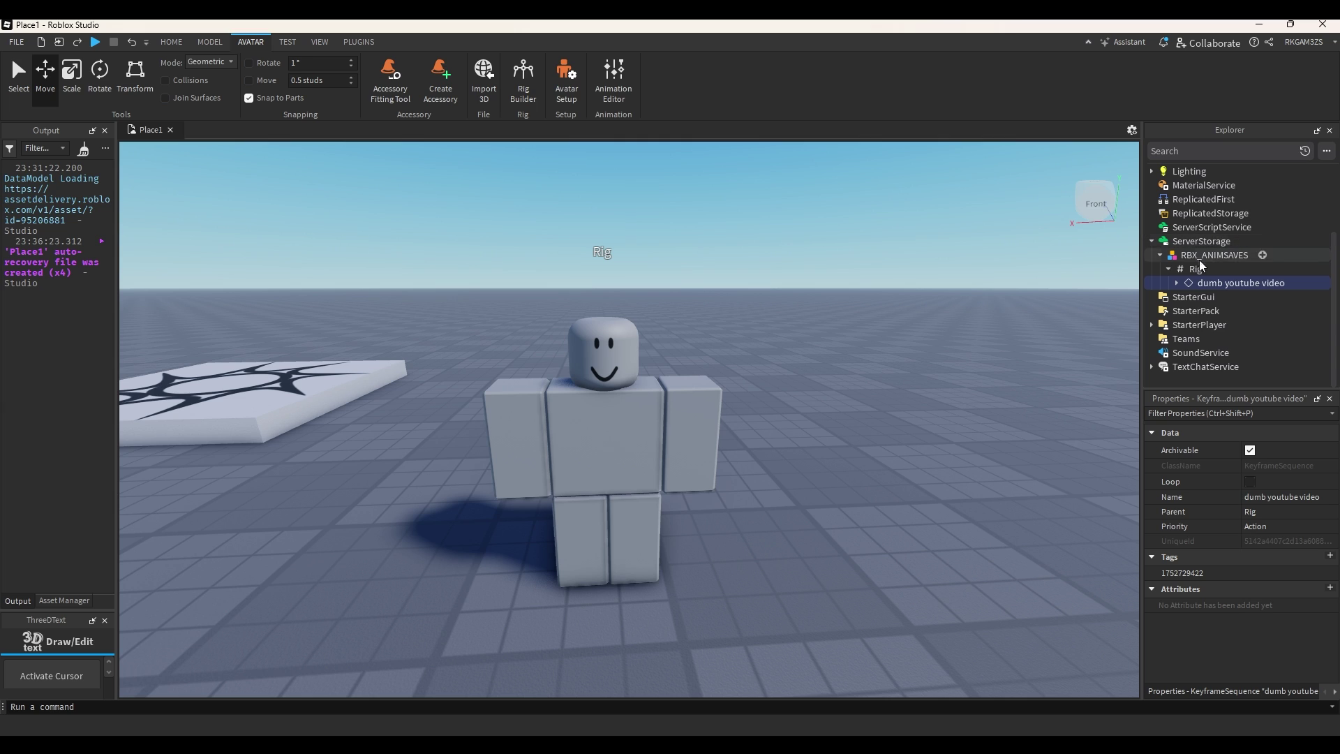
Step: Insert an Animation object into ReplicatedStorage
click(1242, 213)
click(1258, 213)
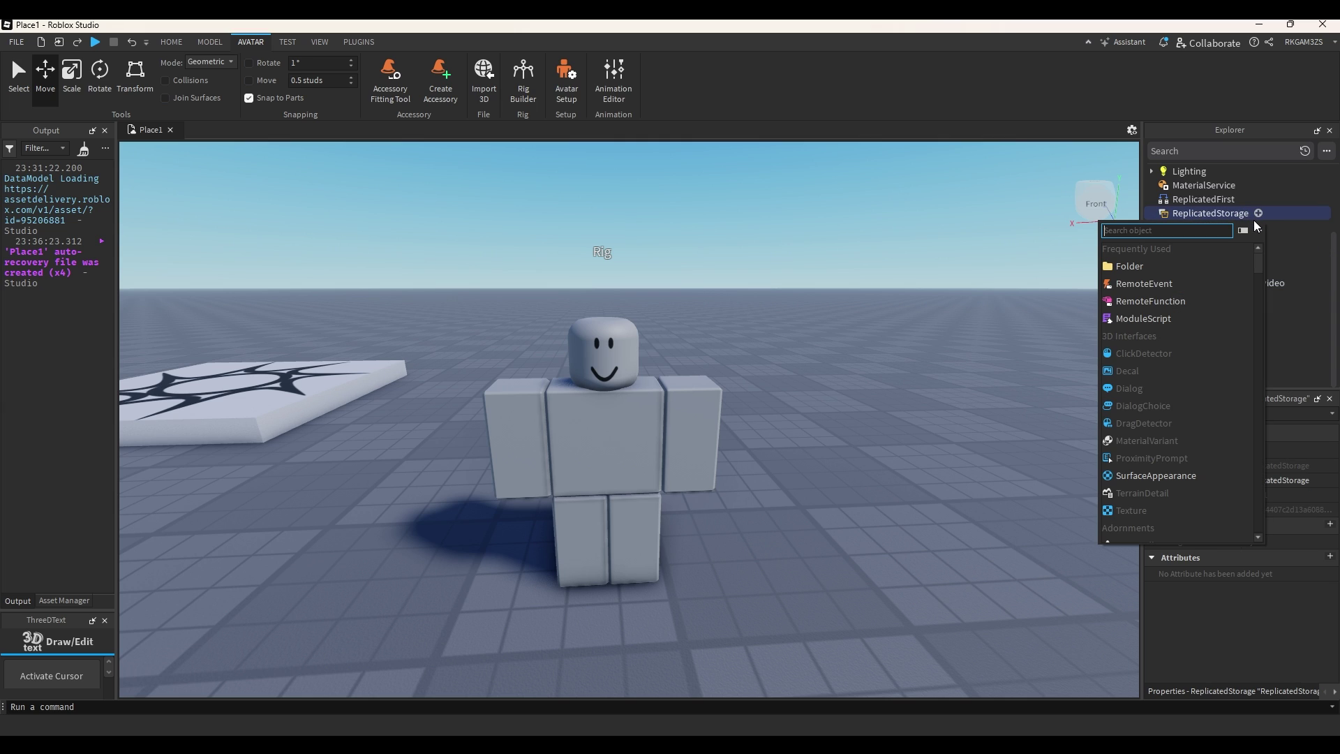
text(Animation)
click(1201, 249)
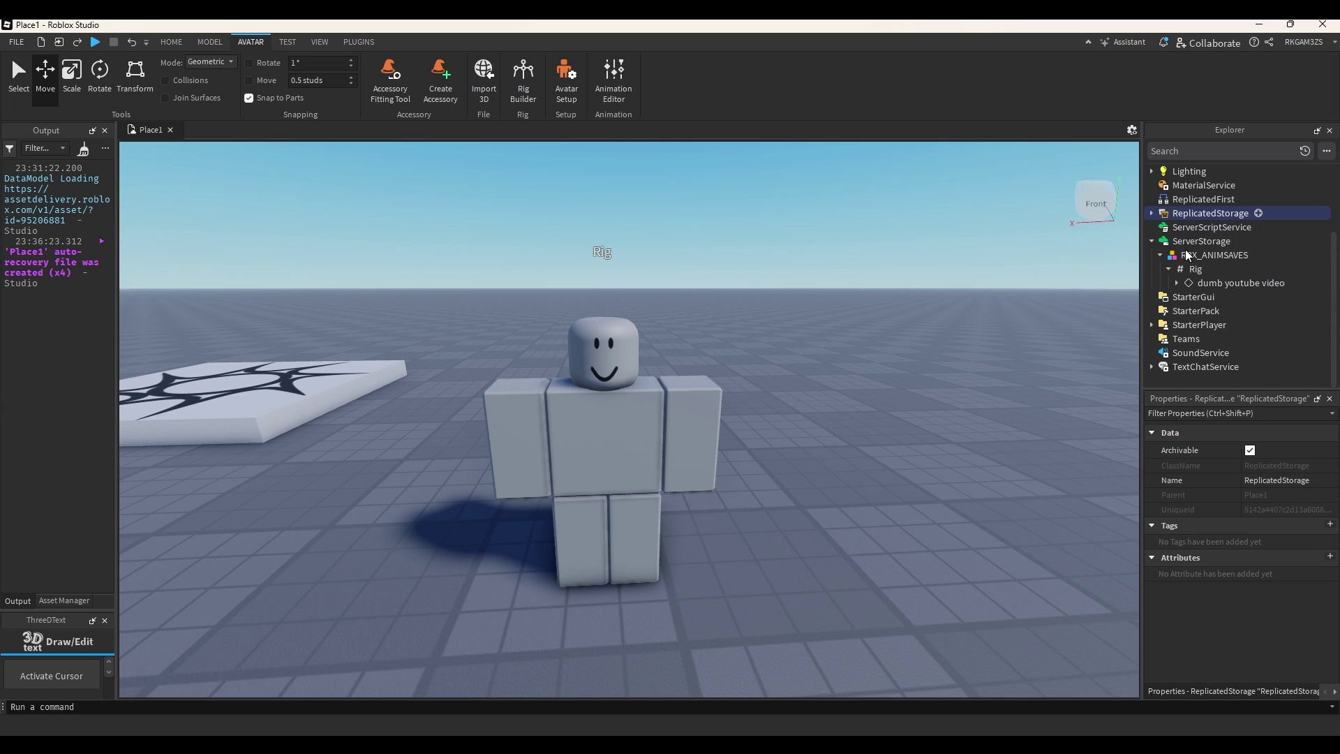
Step: Set the Animation object's AnimationId to the published animation's asset ID and rename the object dumbBreakDance
click(1283, 466)
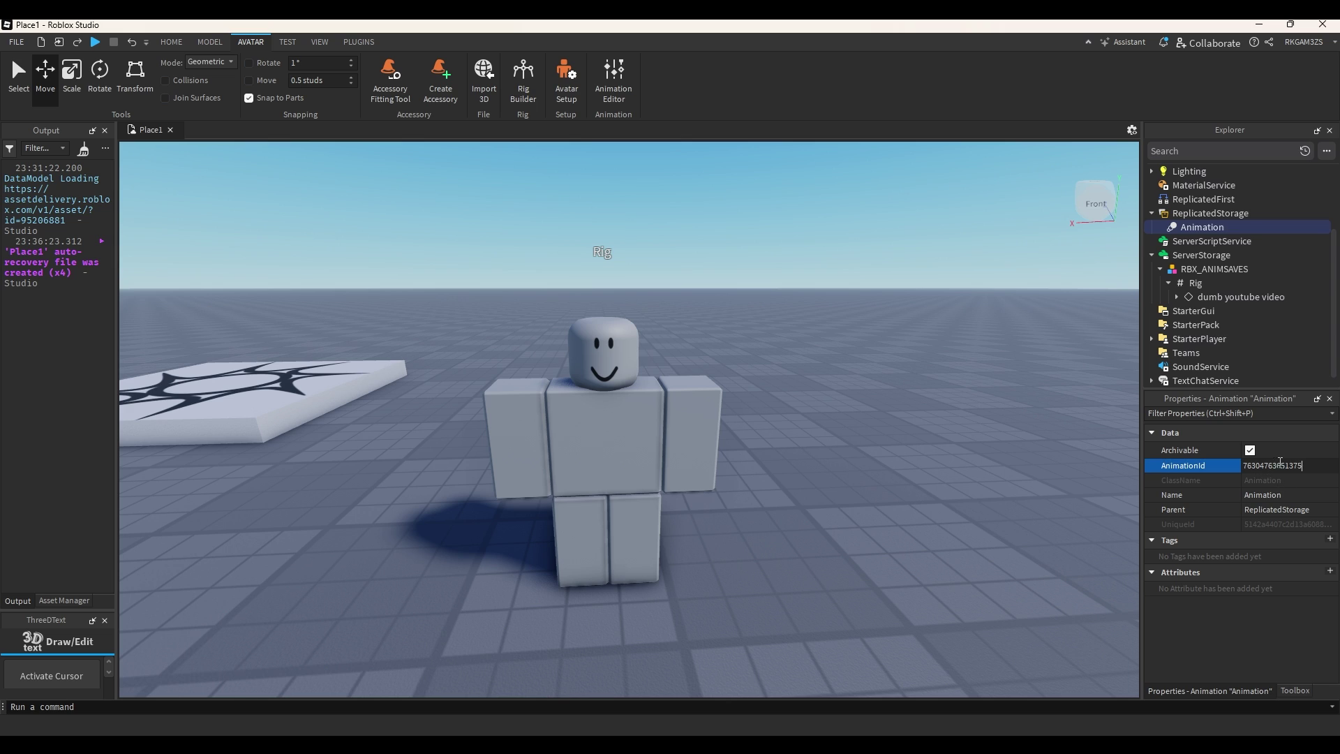
click(1281, 496)
text(dumb)
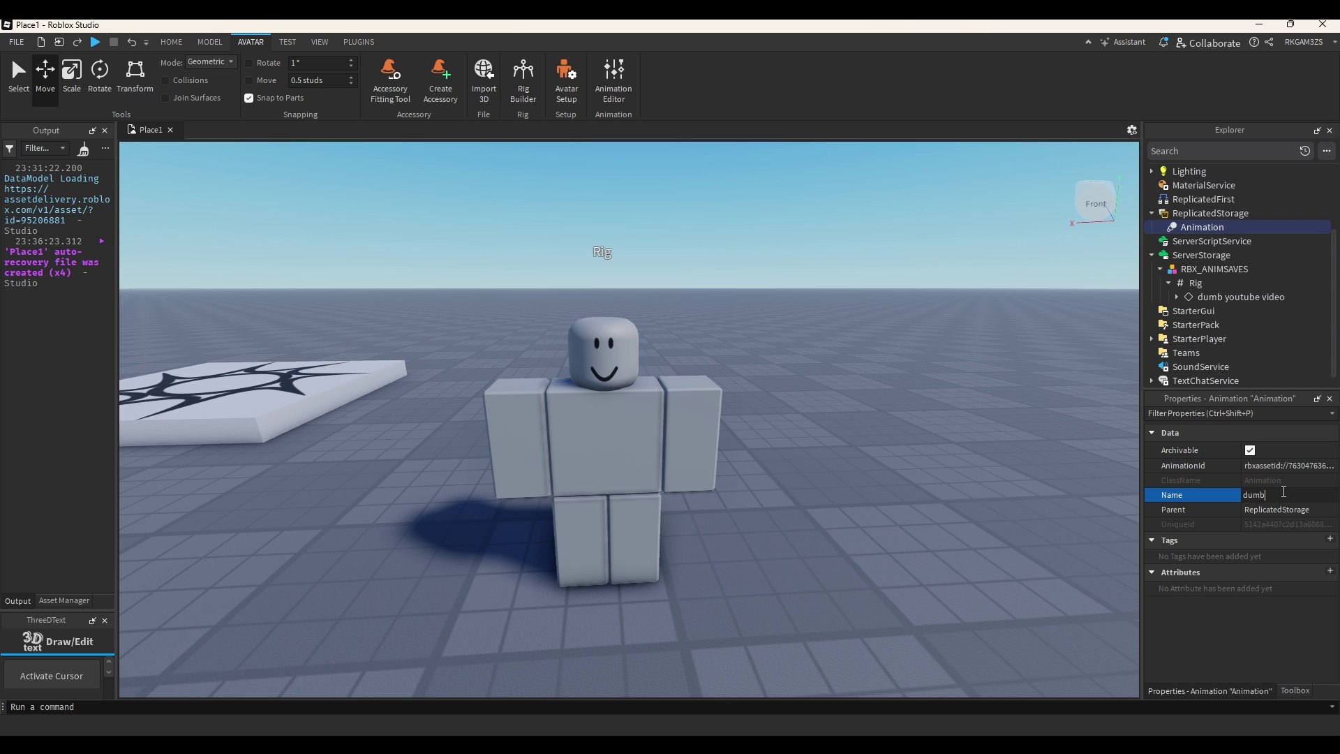
text(BreakDance)
key(Return)
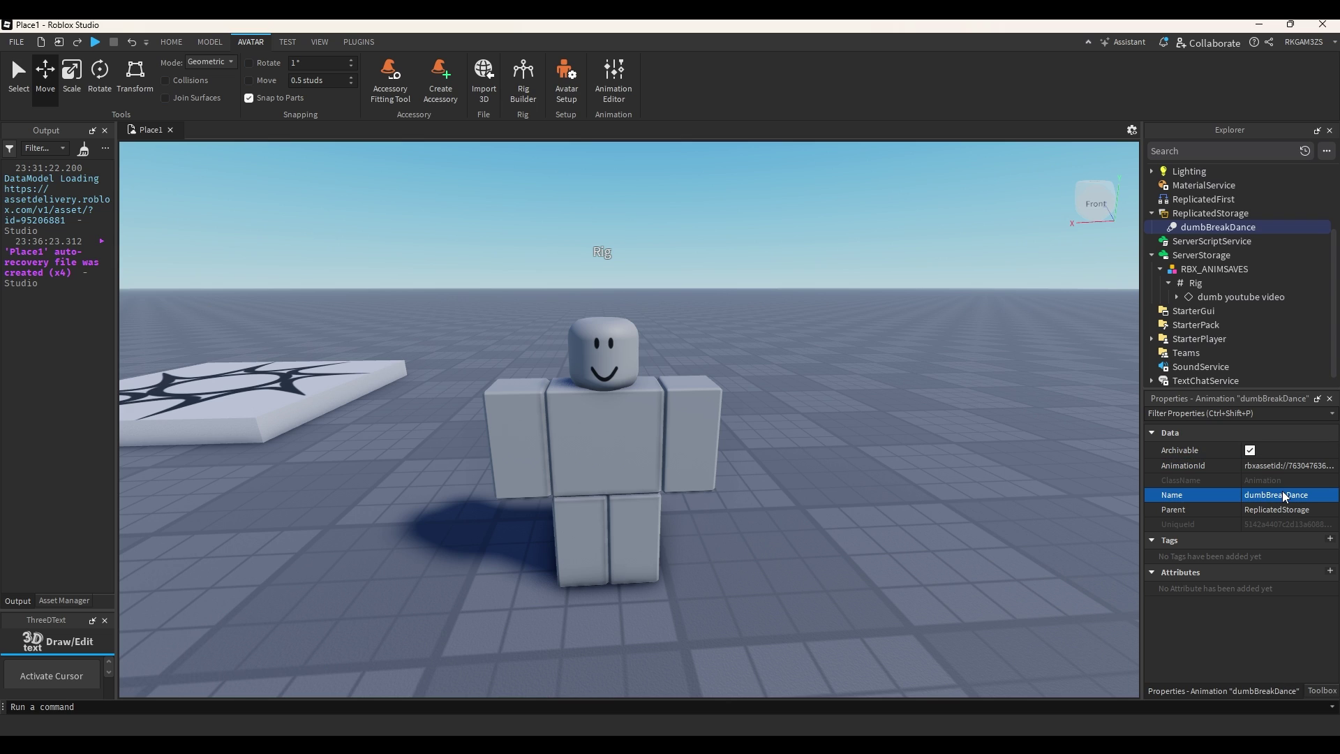
Step: Insert a LocalScript into StarterCharacterScripts under StarterPlayer
click(890, 342)
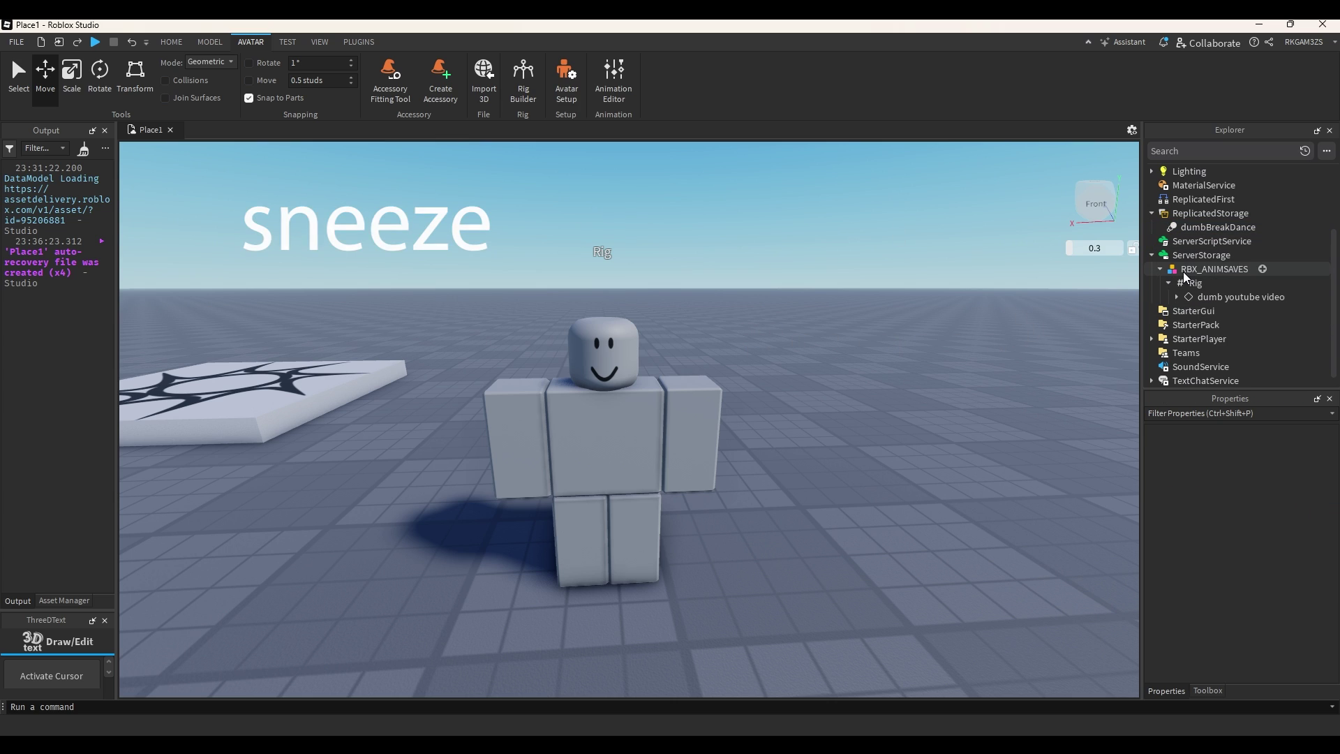
click(171, 42)
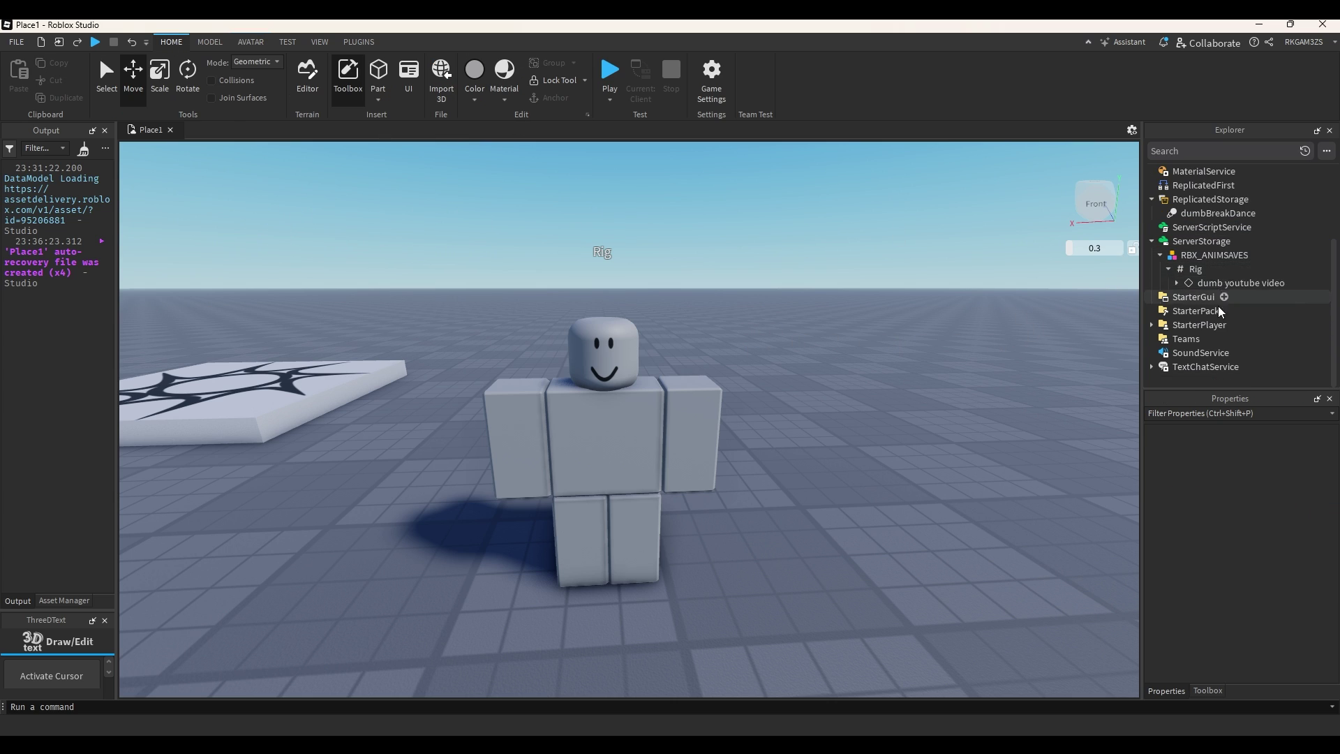
scroll(1195, 307, down, 1)
click(1291, 325)
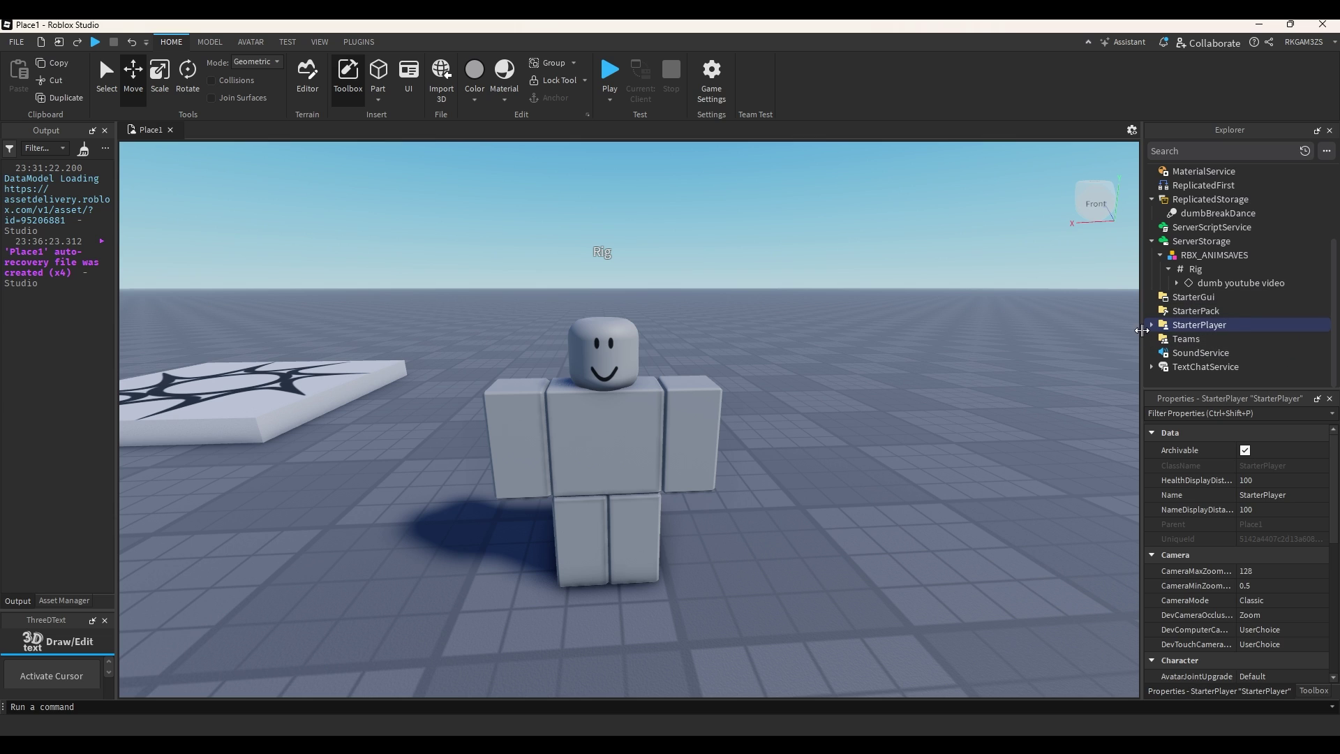
click(1152, 325)
click(1254, 341)
click(1291, 339)
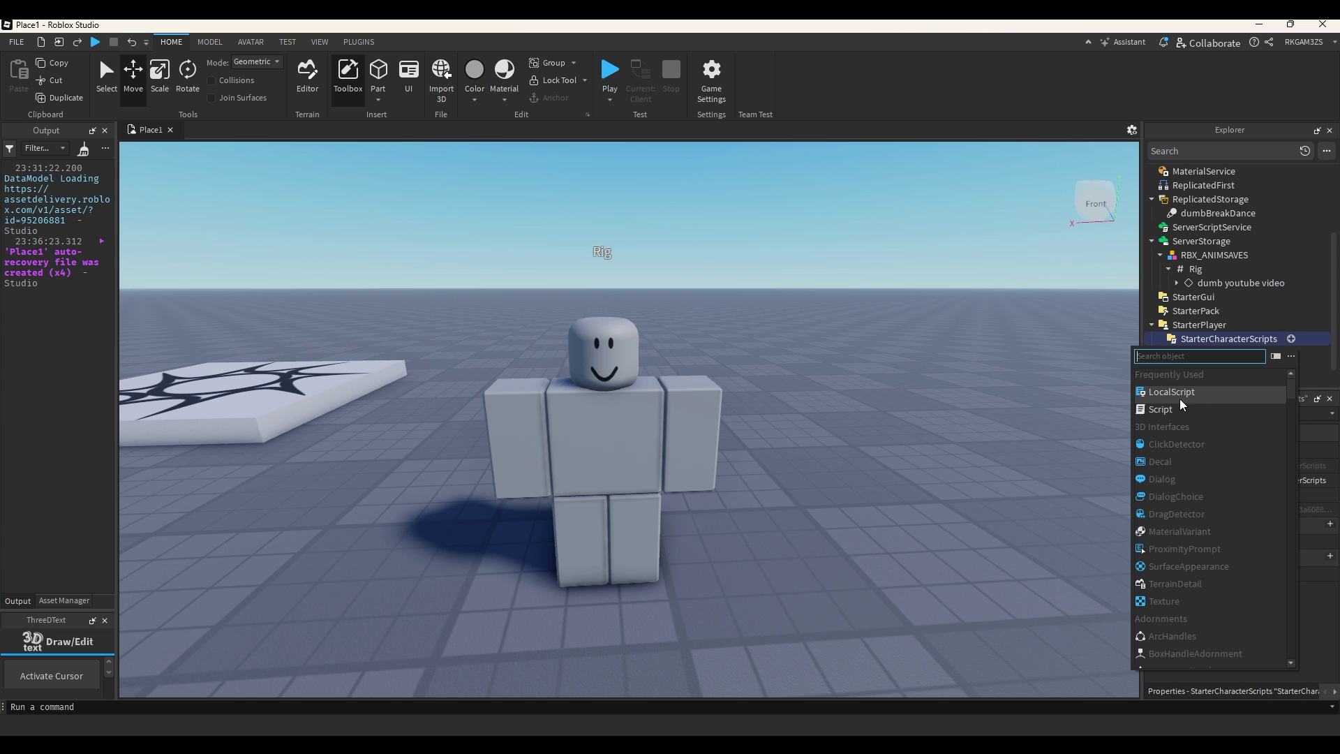
click(1215, 363)
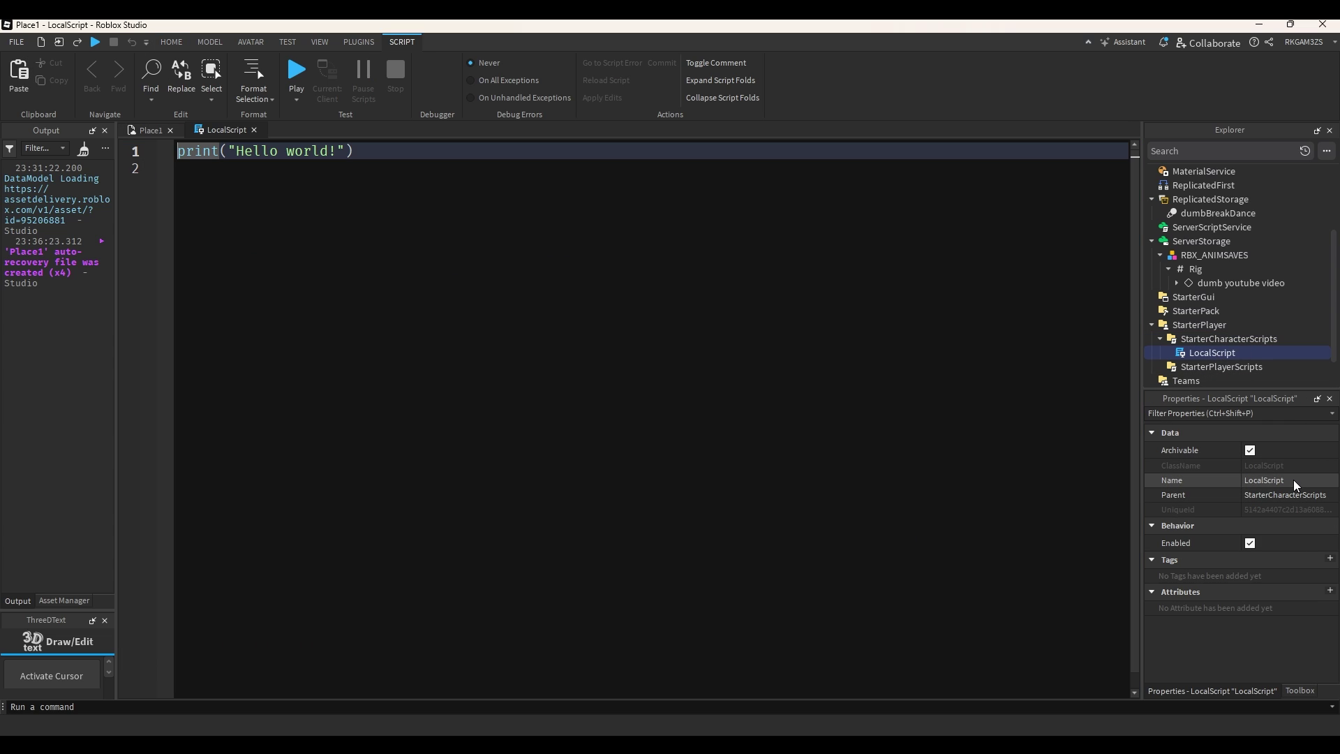
Step: Rename the LocalScript in StarterCharacterScripts to animationHandler
click(1277, 480)
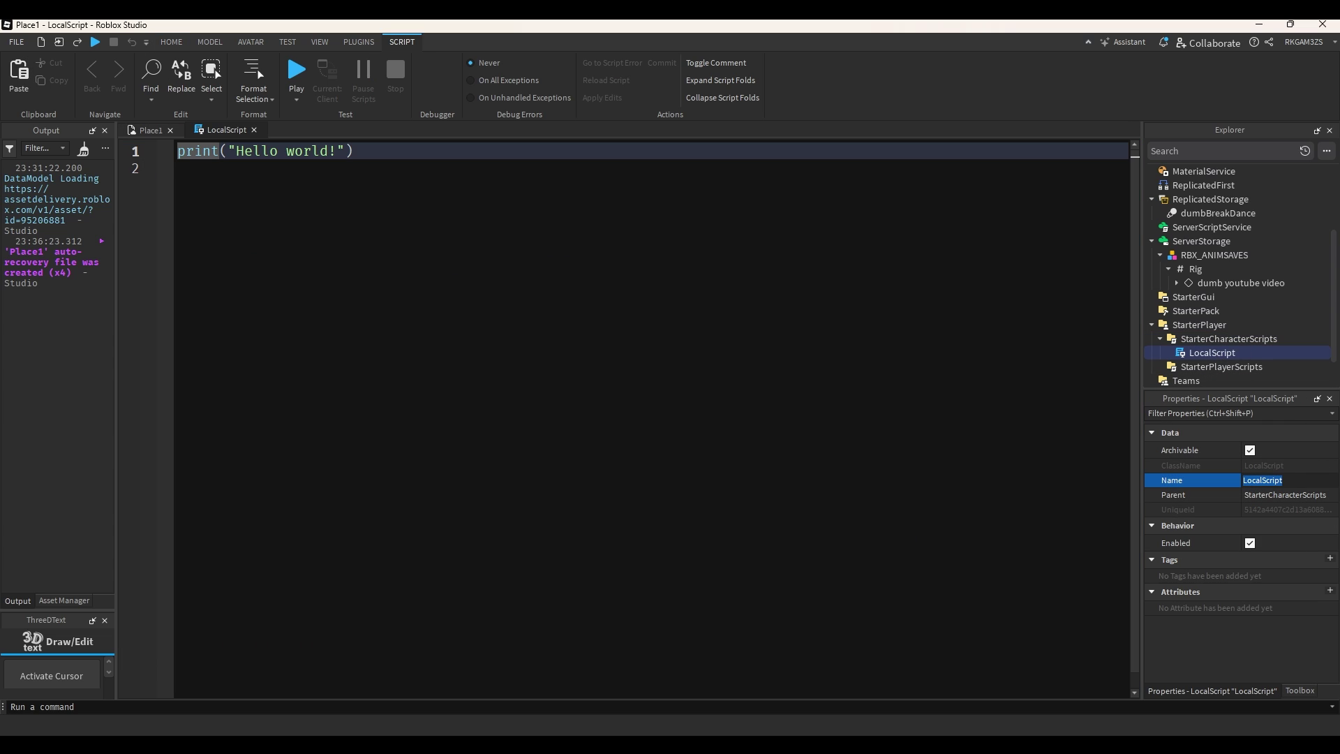
text(animationHandler)
key(Return)
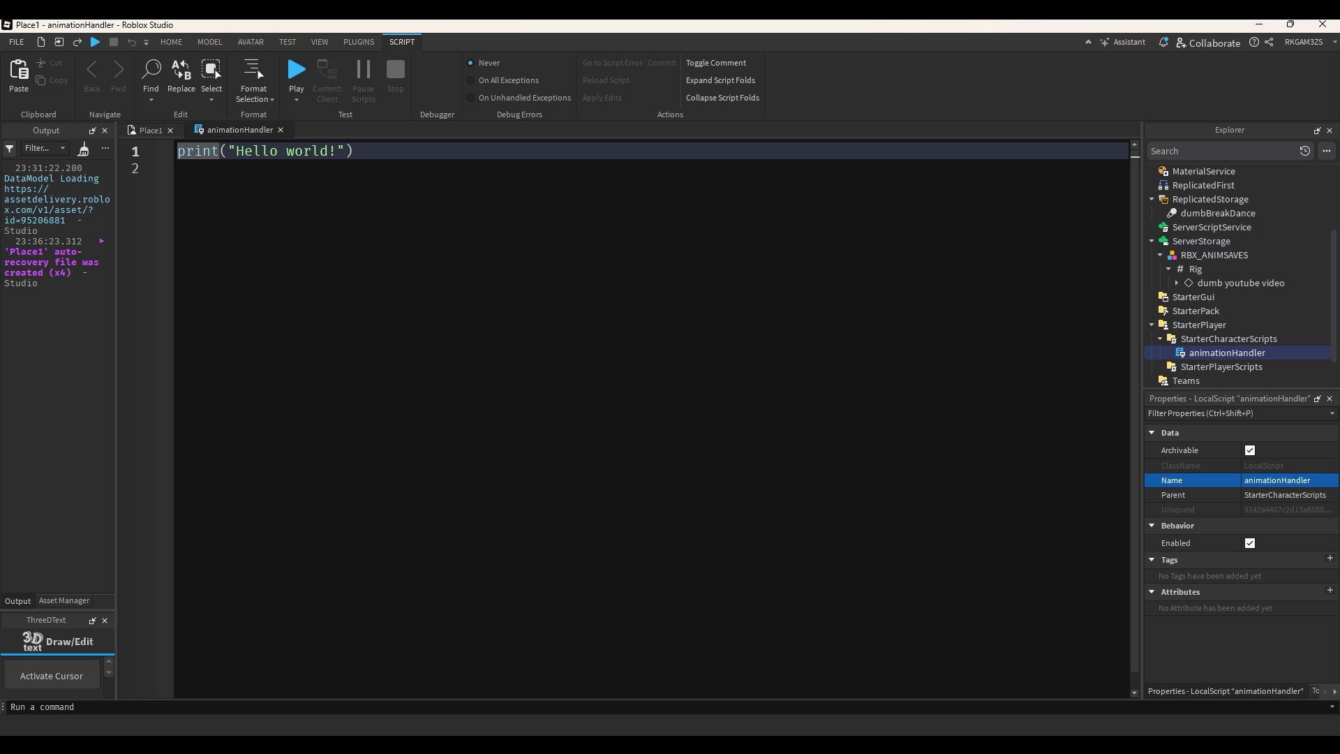
Step: Replace the script's default code with local variables player = game.Players.LocalPlayer, char = player.Character and hum = char.Humanoid
click(404, 397)
key(ctrl+a)
key(BackSpace)
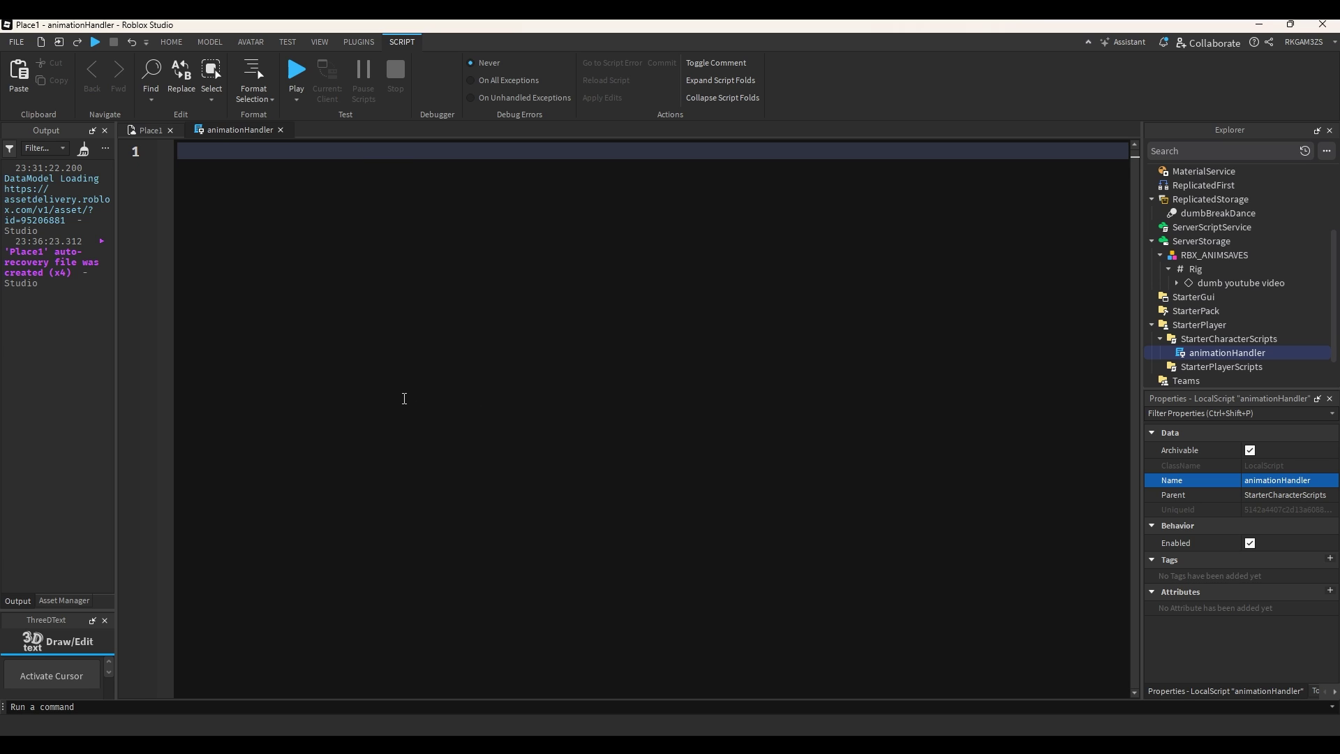
text(local player = game.Players.LocalPlayer)
key(Return)
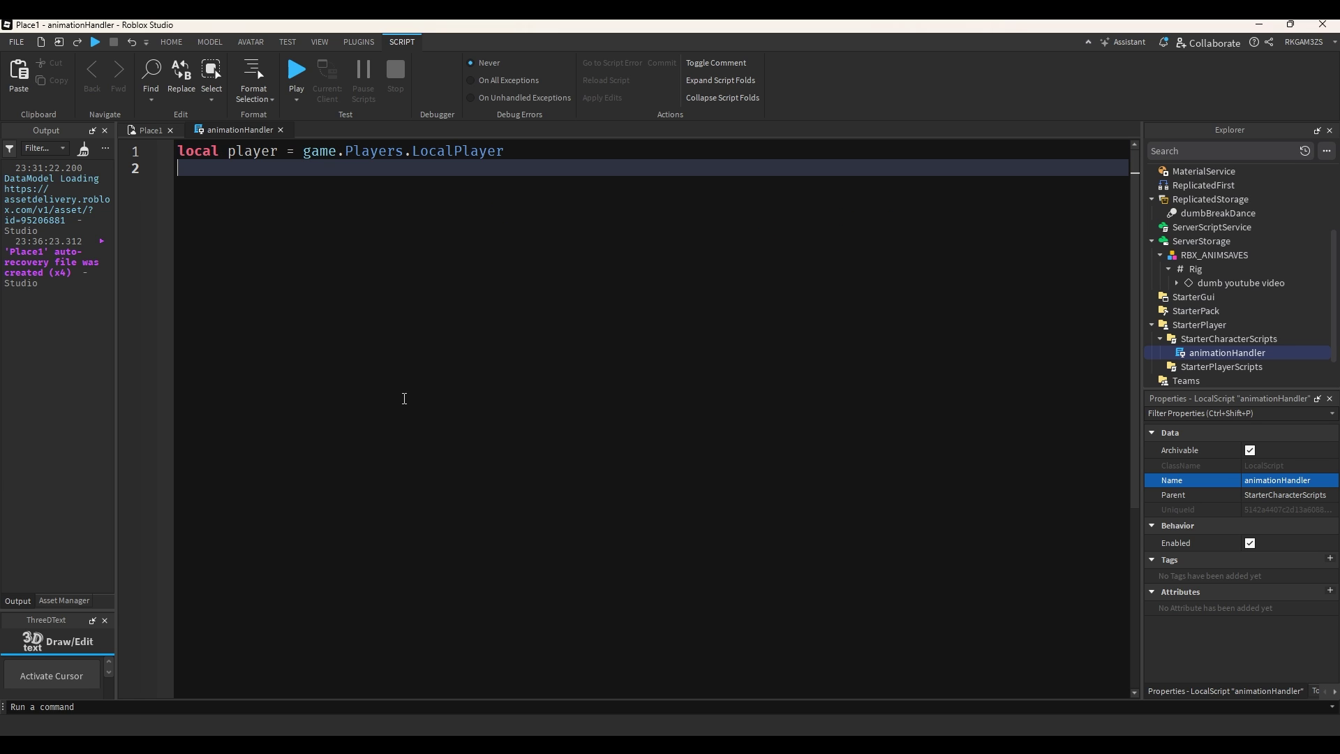
text(local char = player.Character)
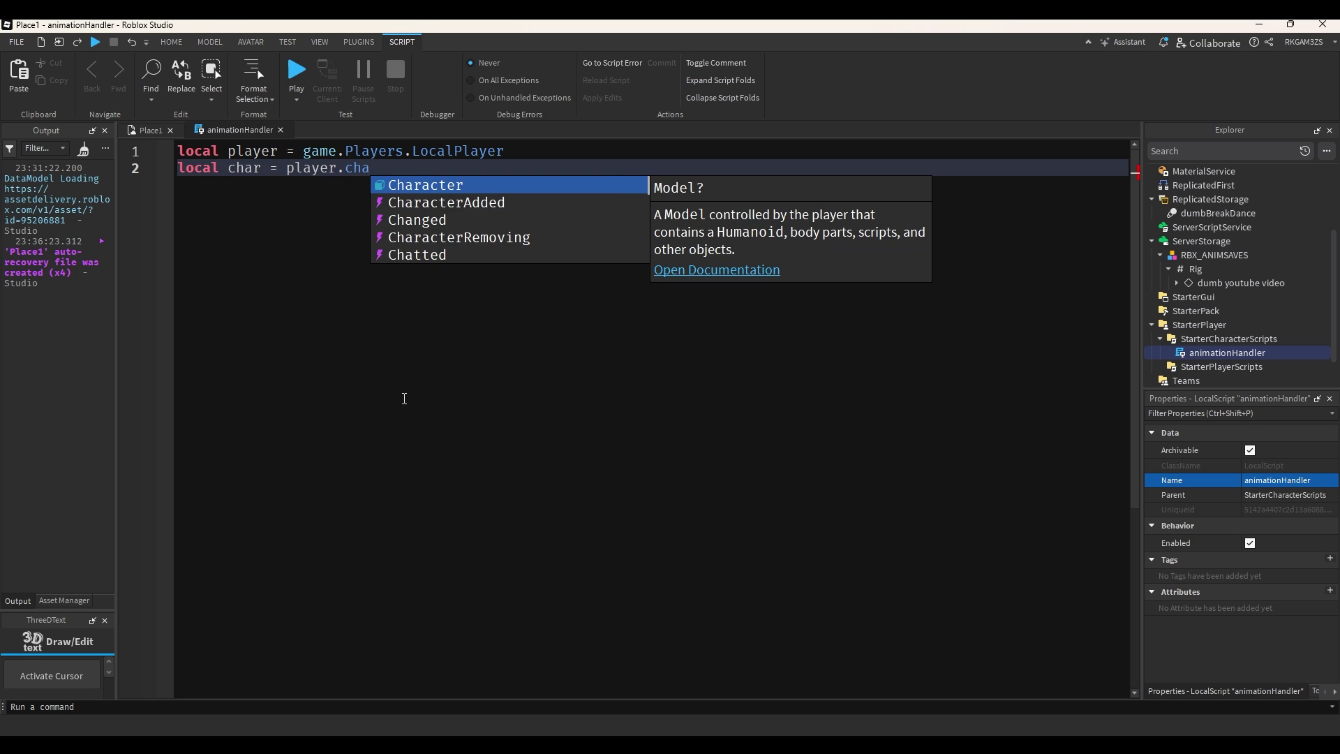
key(Return)
text(local hum)
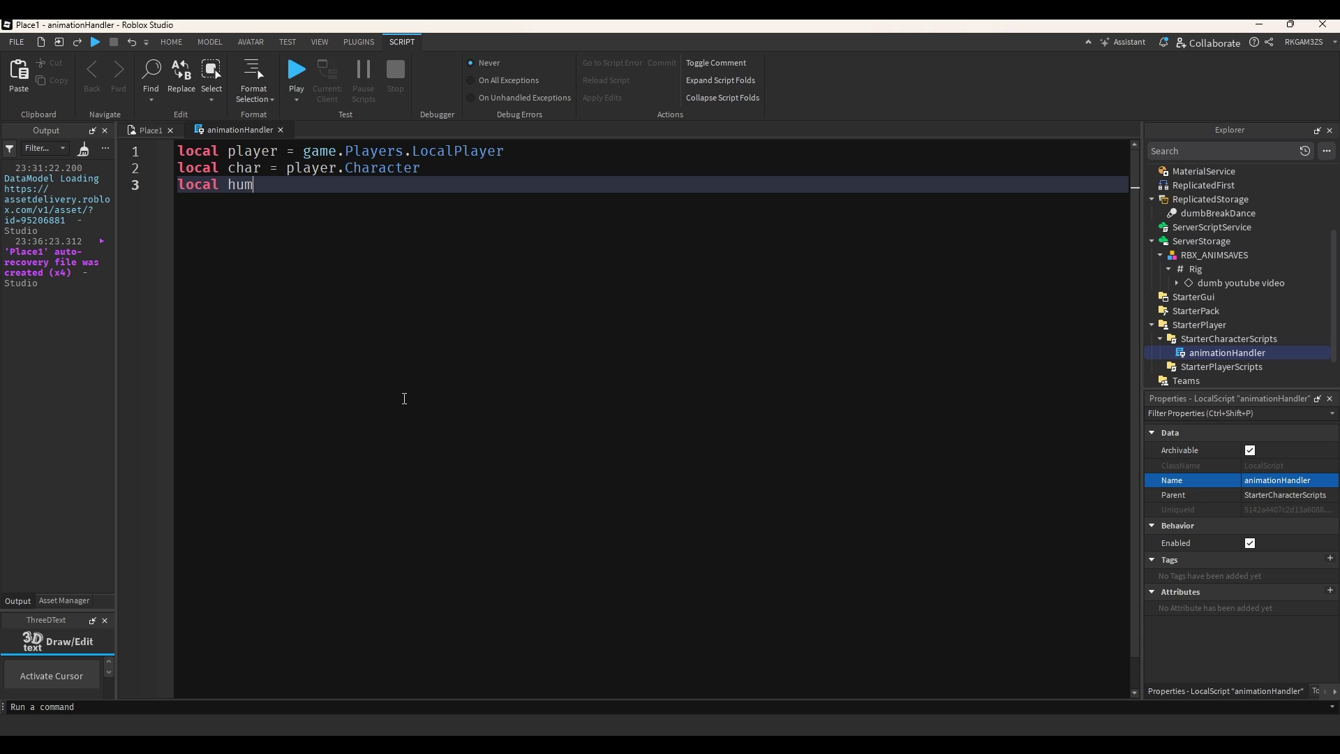
text( = char.Hum)
key(Return)
key(Return)
key(Return)
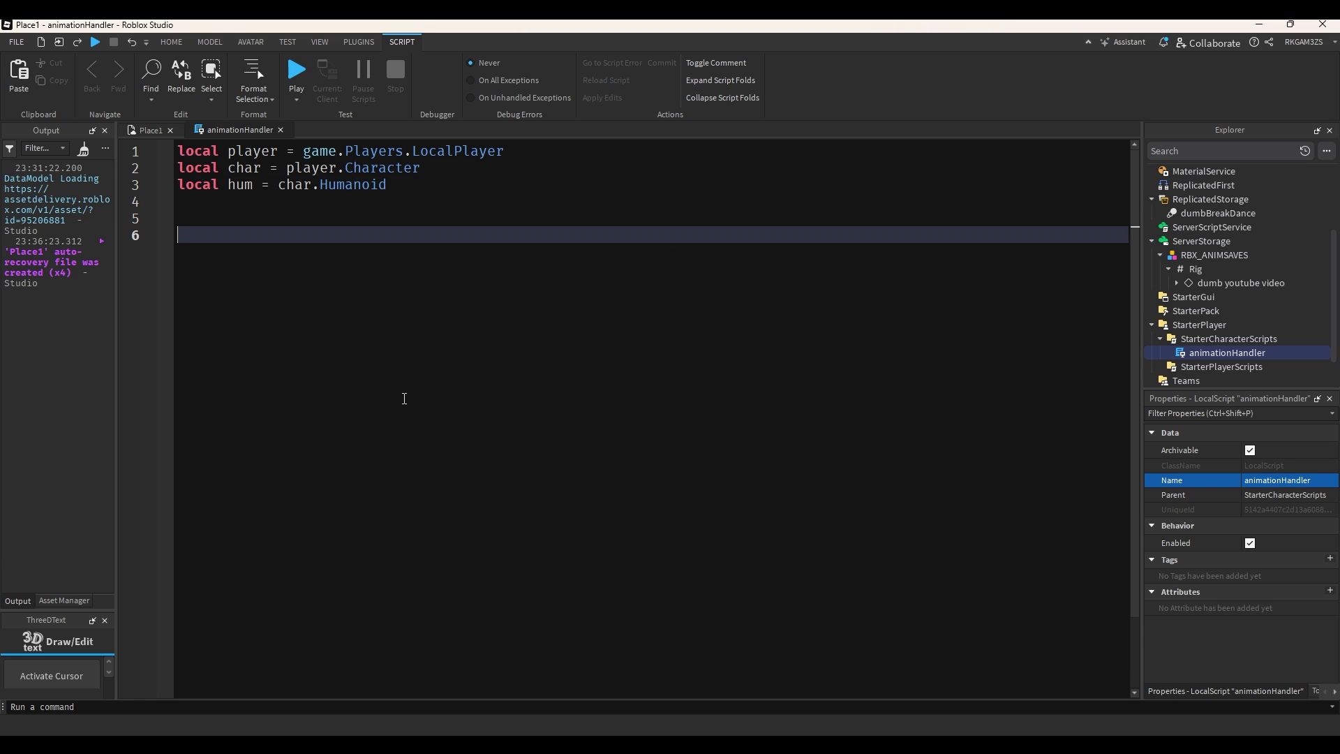
Step: Declare a local variable anim that references game.ReplicatedStorage.dumbBreakDance below the humanoid variable
text(local anim = game,require()
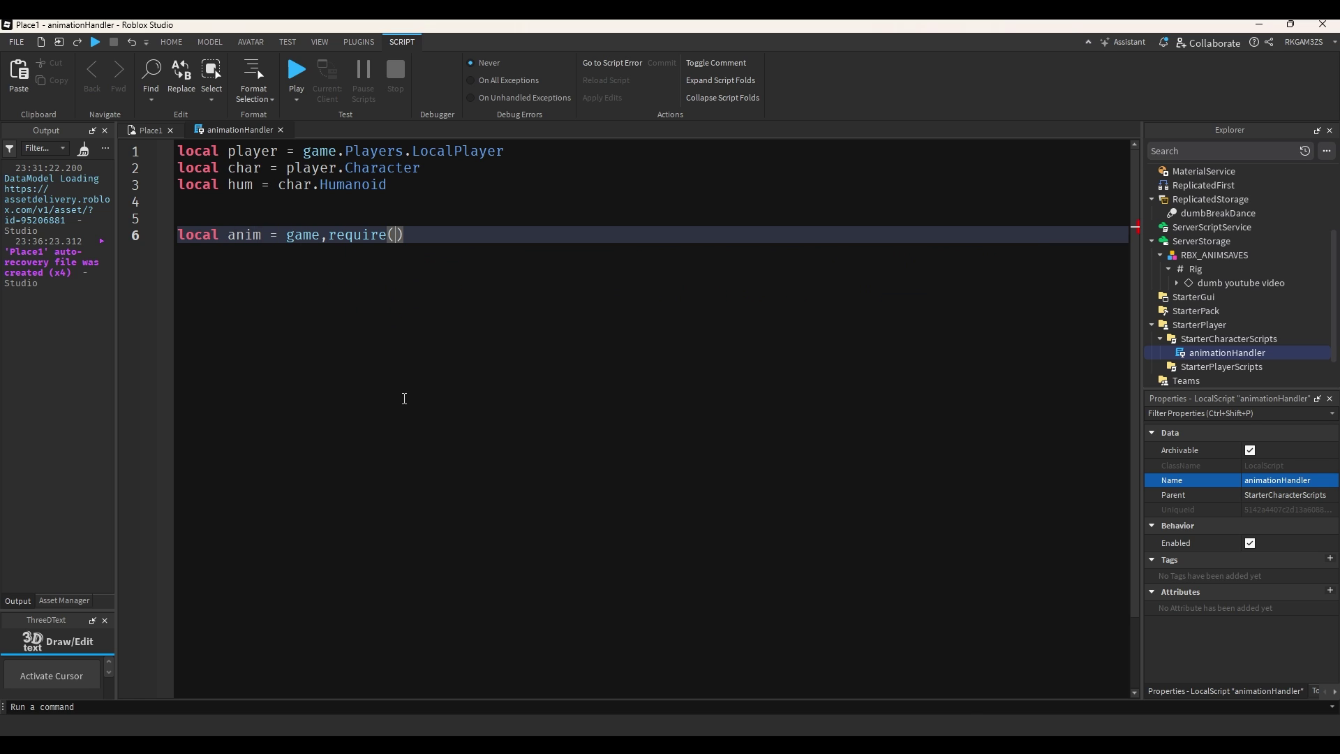
key(BackSpace)
key(BackSpace)
key(BackSpace)
key(BackSpace)
key(BackSpace)
key(BackSpace)
key(BackSpace)
key(BackSpace)
key(BackSpace)
text(e.ReplicatedStorage)
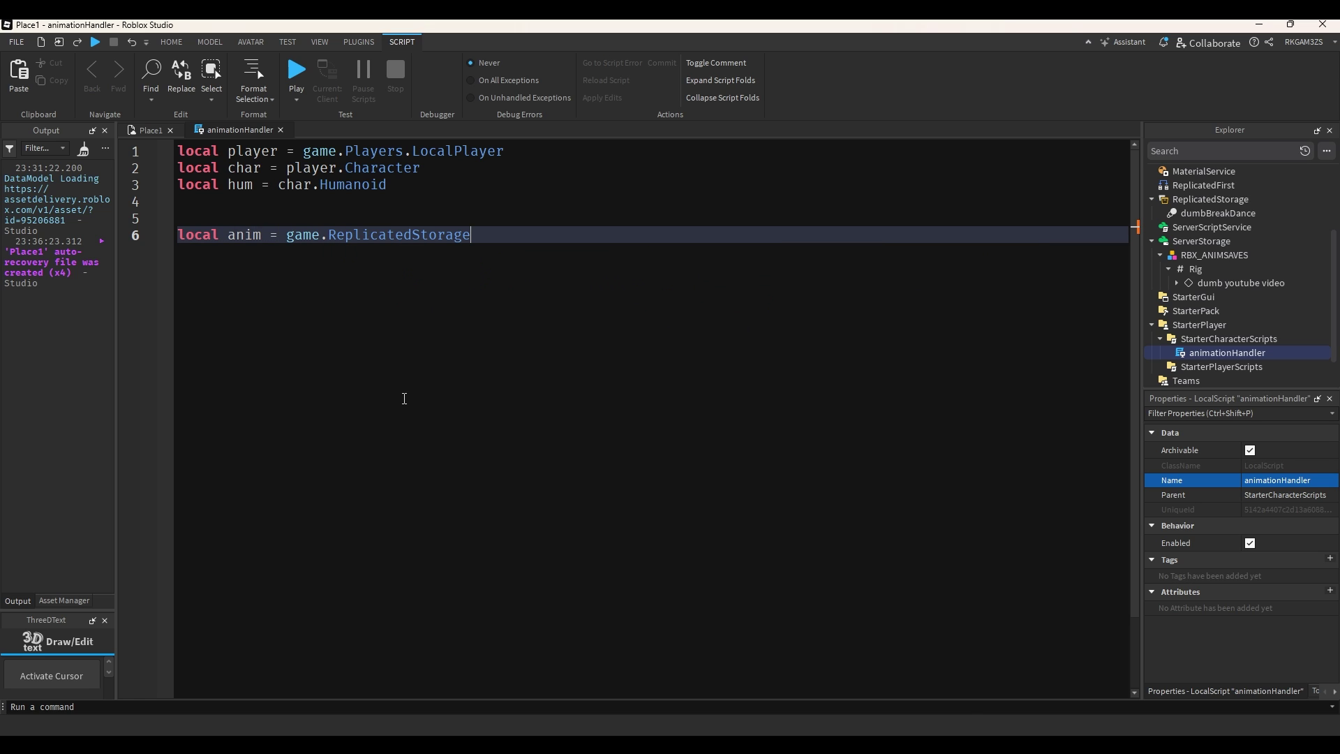
text(.ad)
key(BackSpace)
key(BackSpace)
text(da)
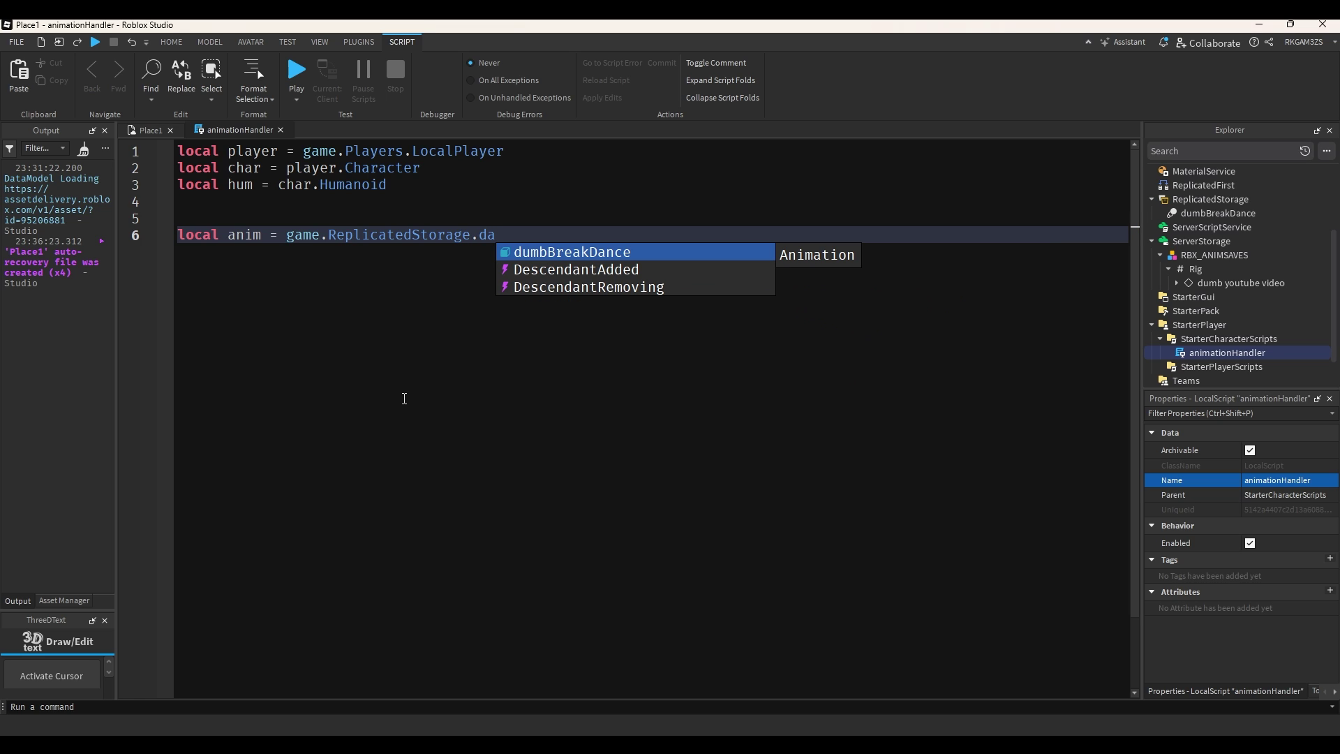
key(Tab)
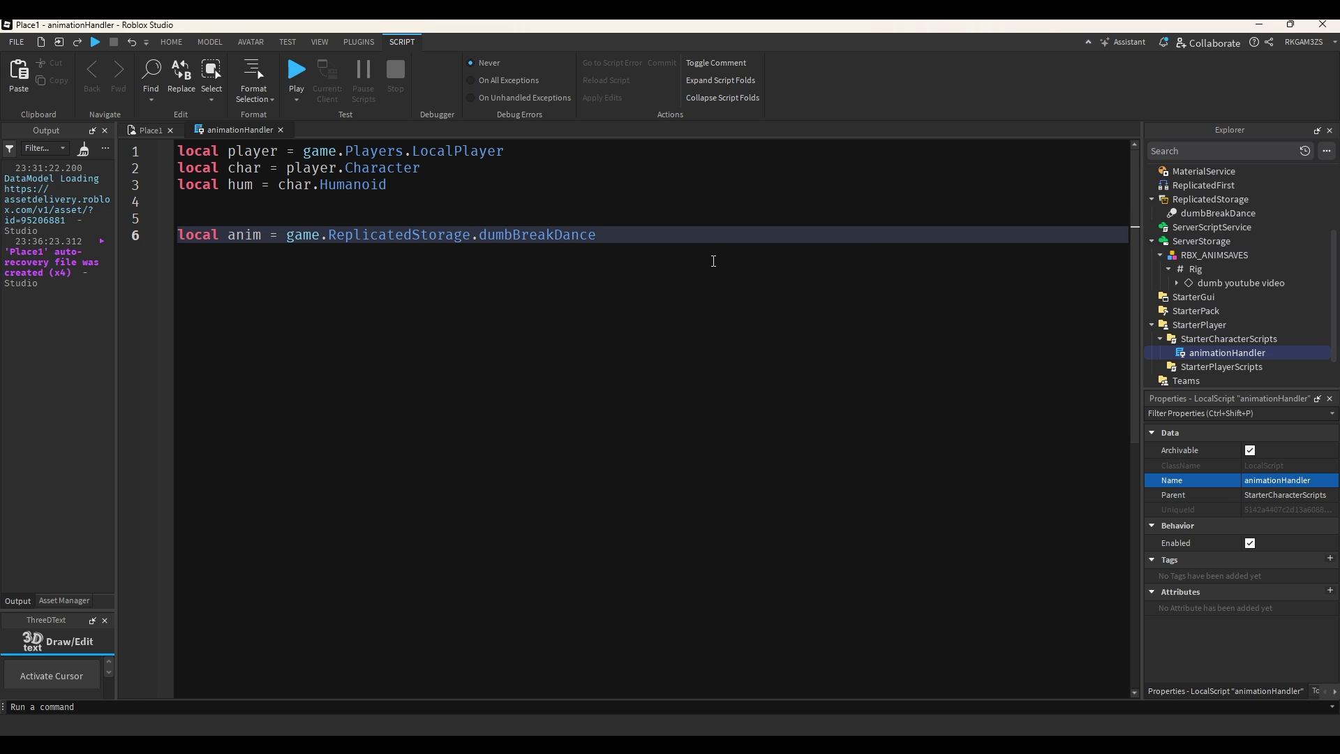
Step: Add the line local danceAnim = hum.Animator:LoadAnimation(anim) a few lines below the anim variable
key(Return)
key(Return)
key(Return)
key(Return)
text(while)
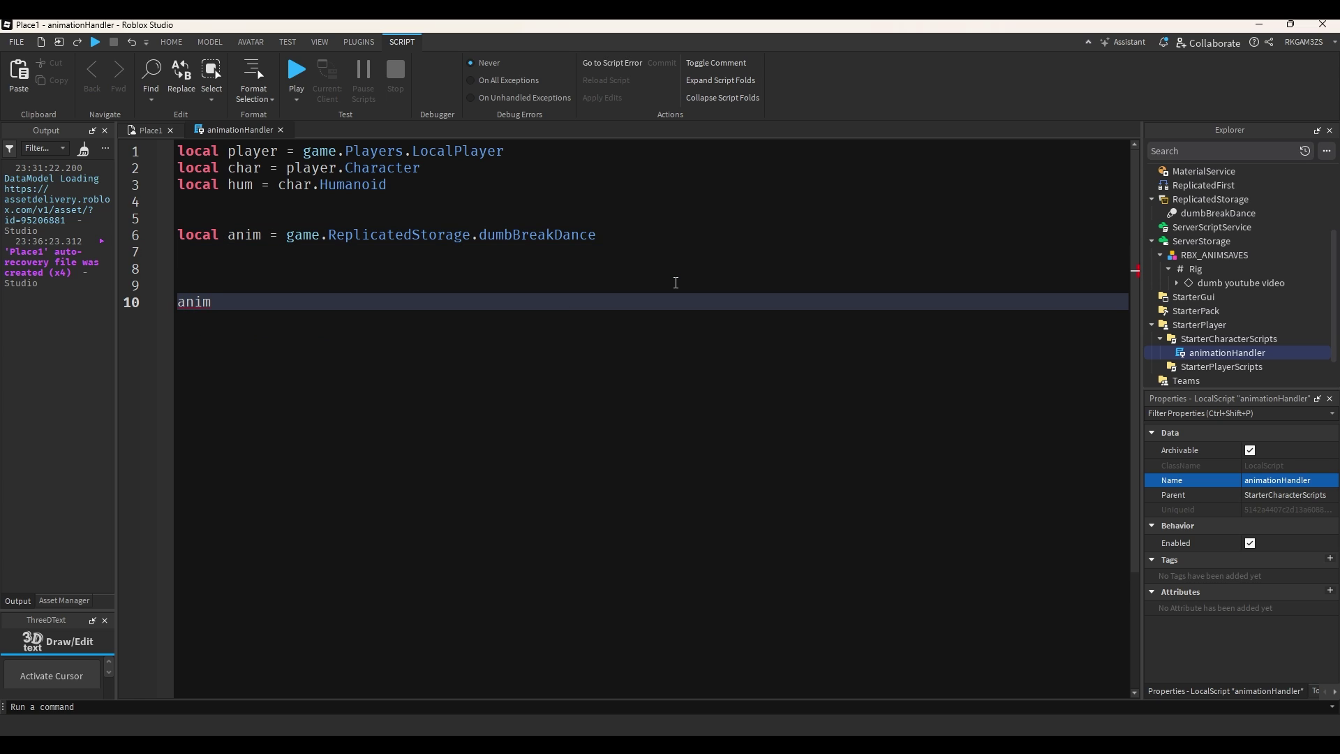
key(BackSpace)
key(BackSpace)
key(BackSpace)
key(BackSpace)
key(BackSpace)
text(local danceAnim = hum.Animator)
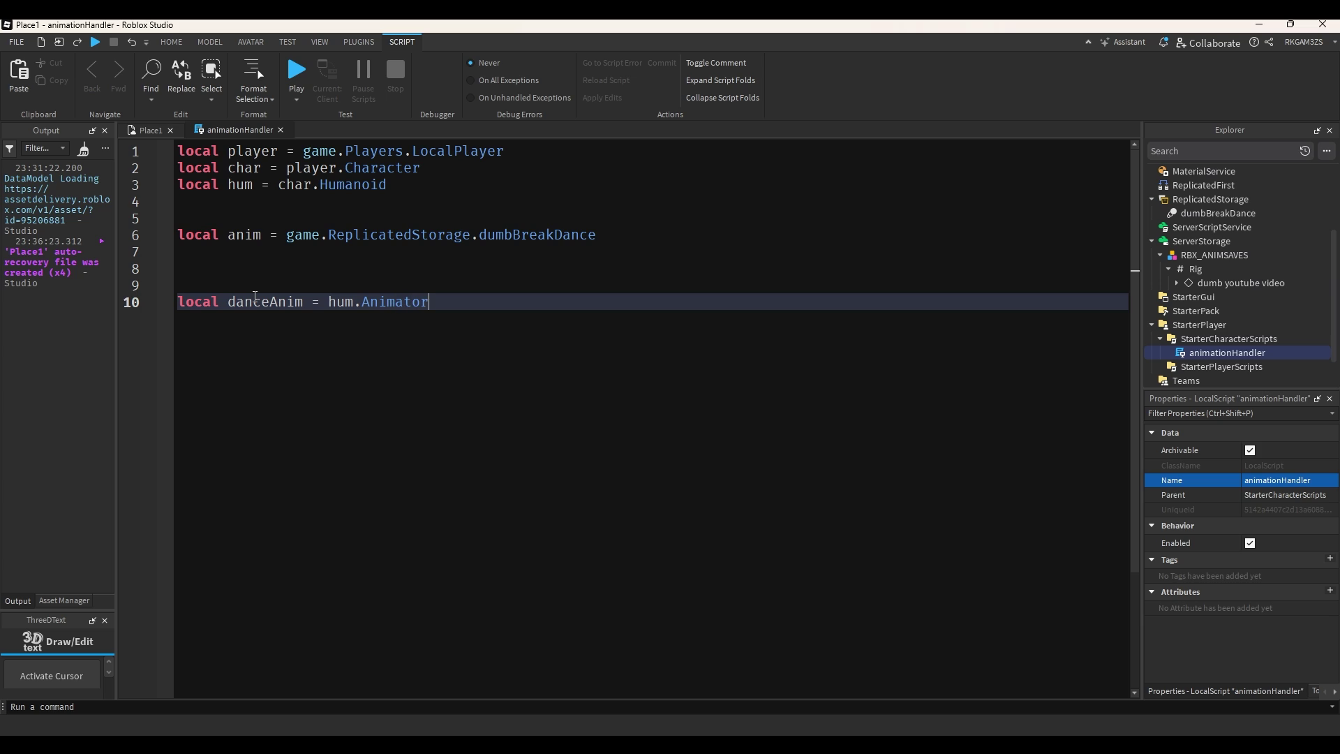
text((L)
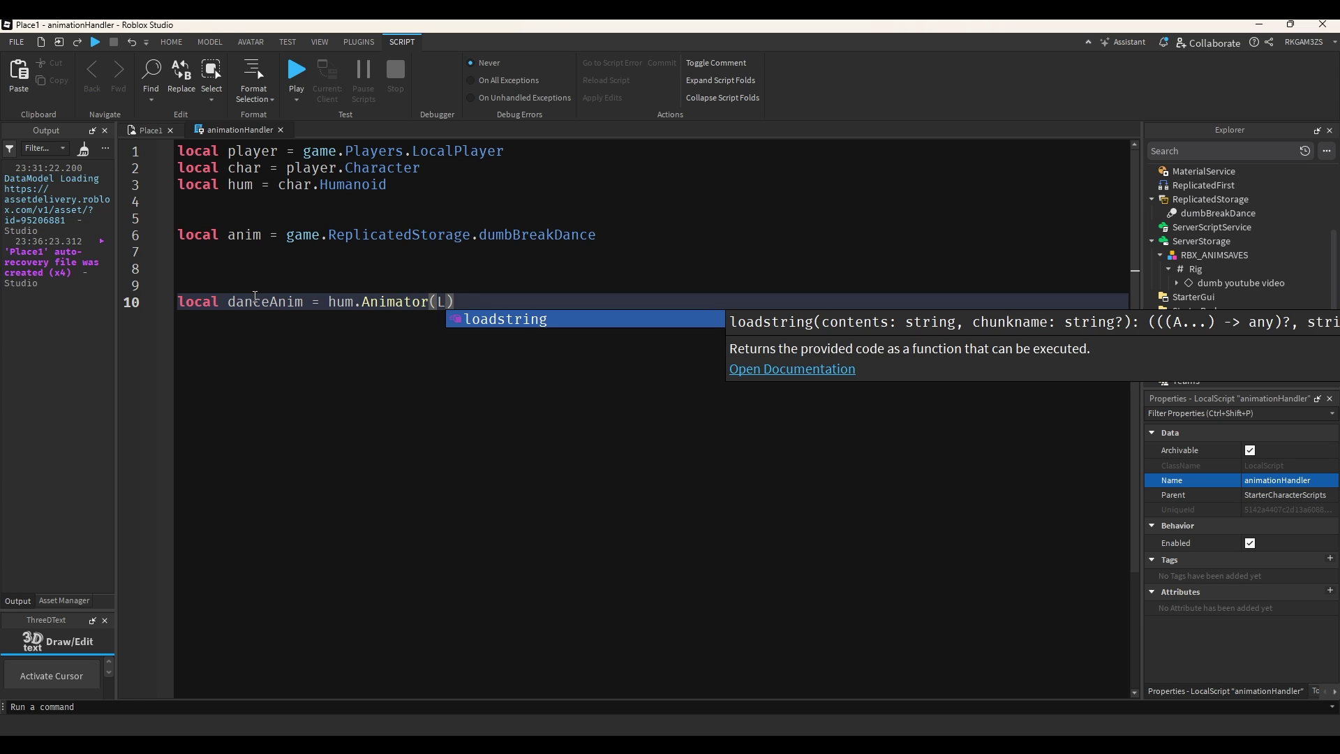
key(BackSpace)
key(BackSpace)
text(:LoadAnimation()
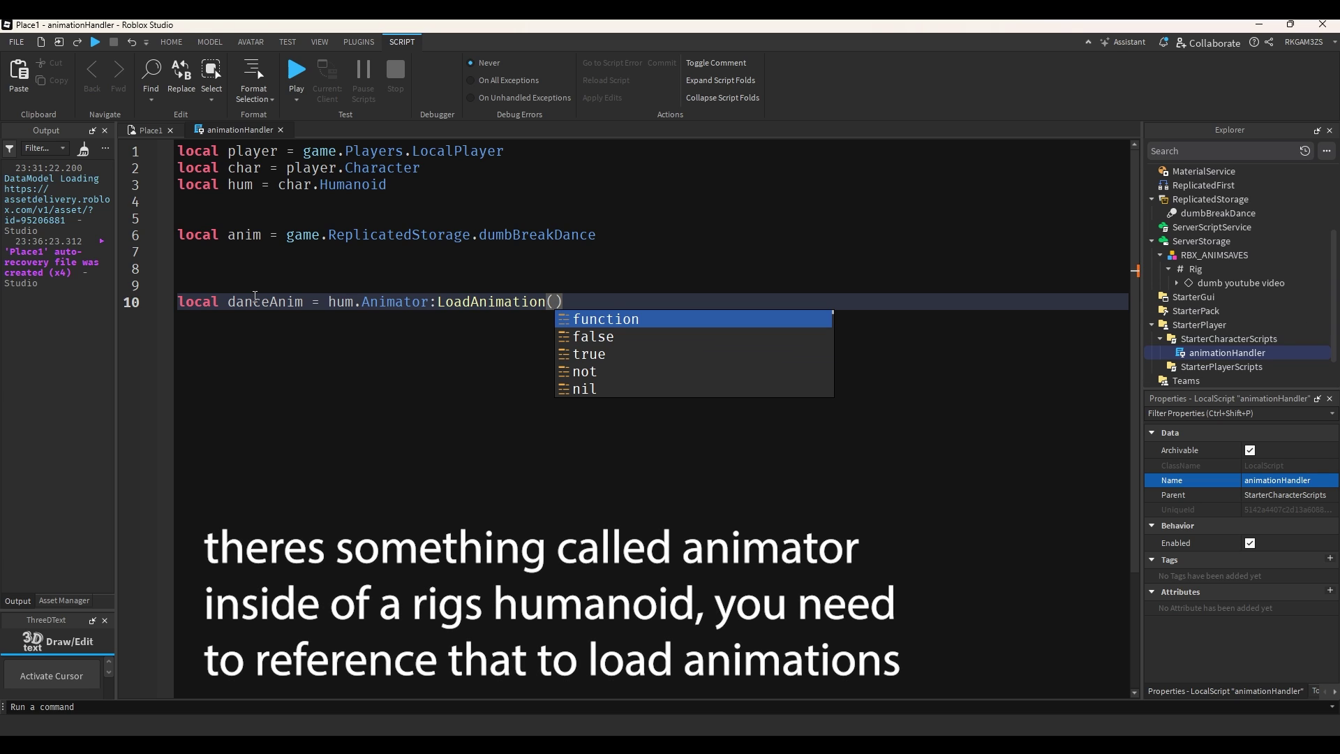
text(anim)
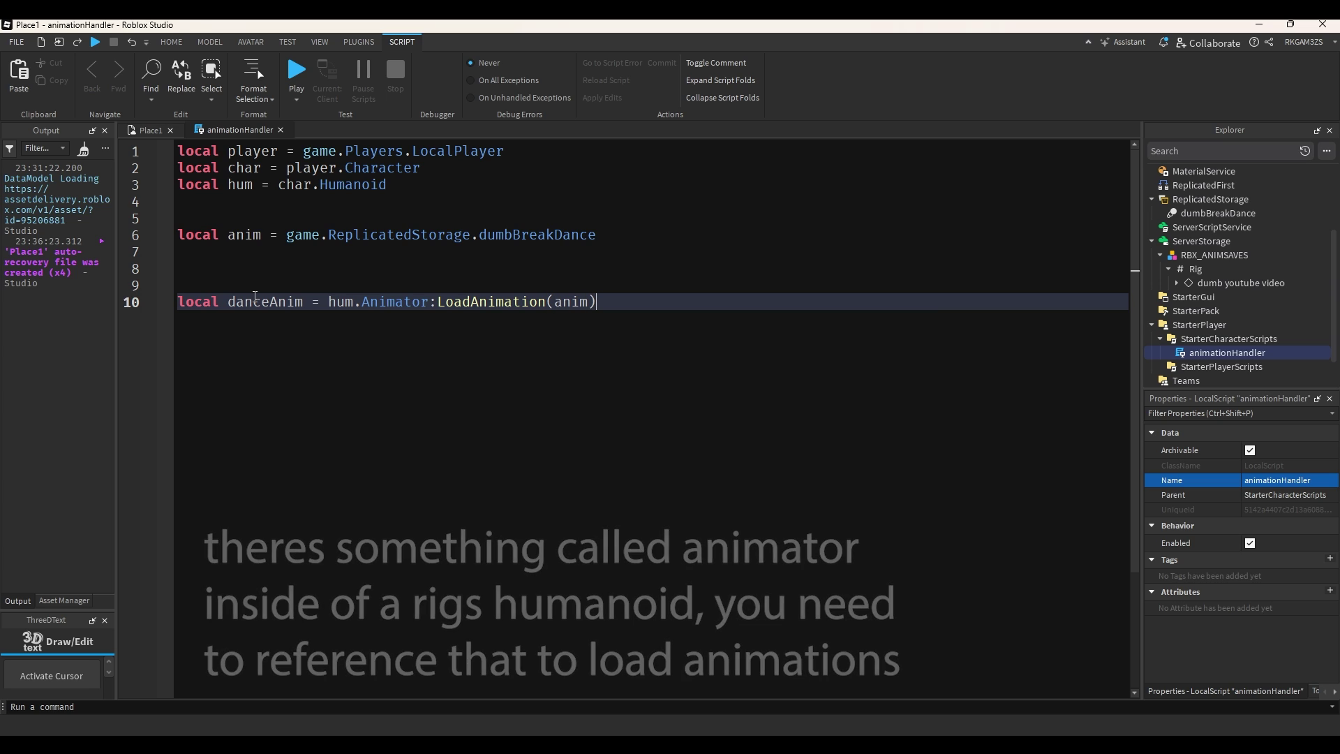
double_click(255, 300)
click(630, 296)
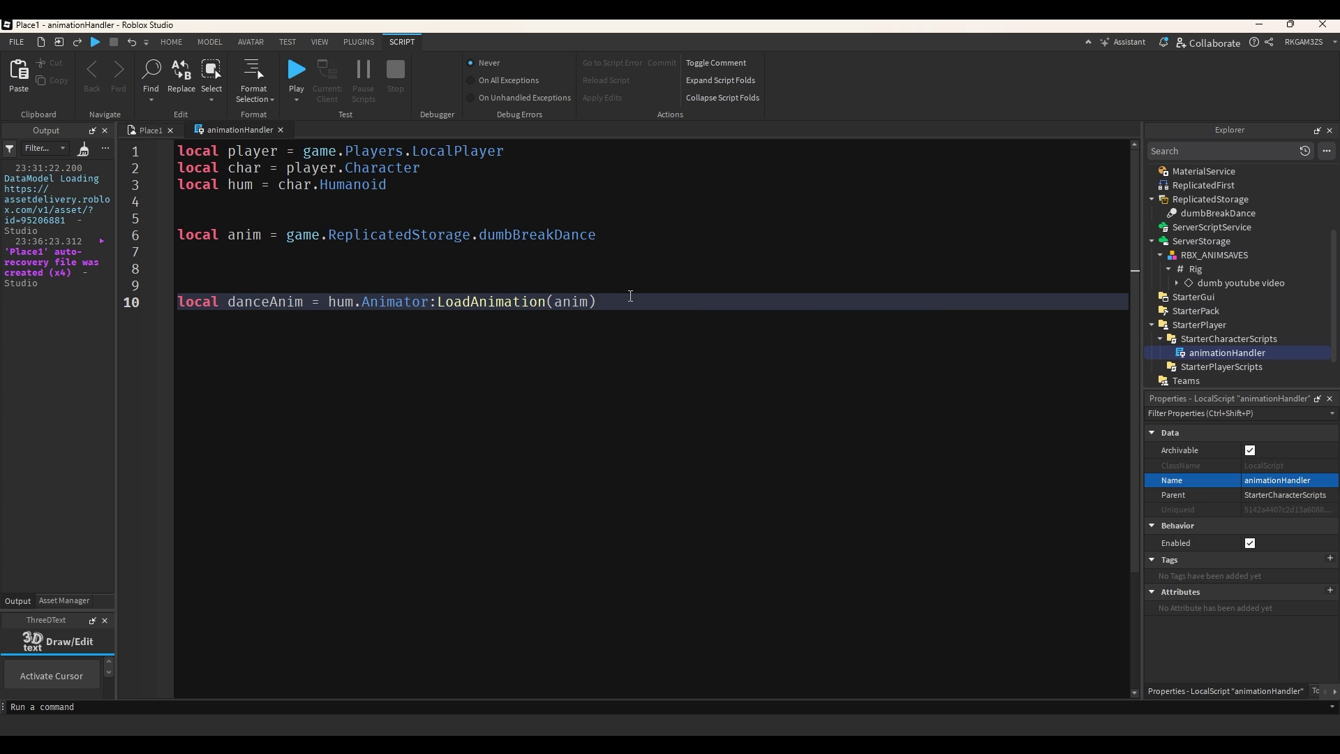
Step: Add task.wait(5) followed by danceAnim:Play() at the end of the script
key(Return)
key(Return)
key(Return)
text(task.wait(5))
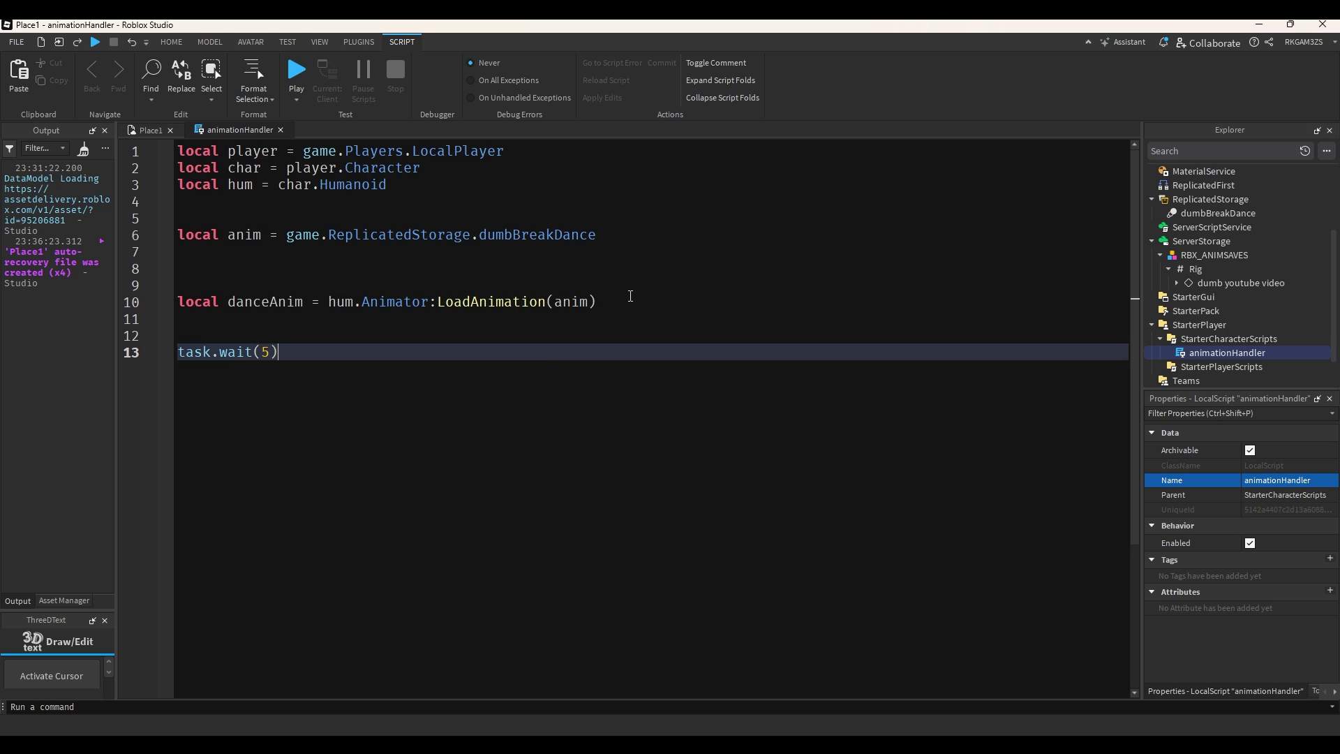
key(Return)
key(Return)
key(Return)
text(danceAnim:Play()
click(628, 286)
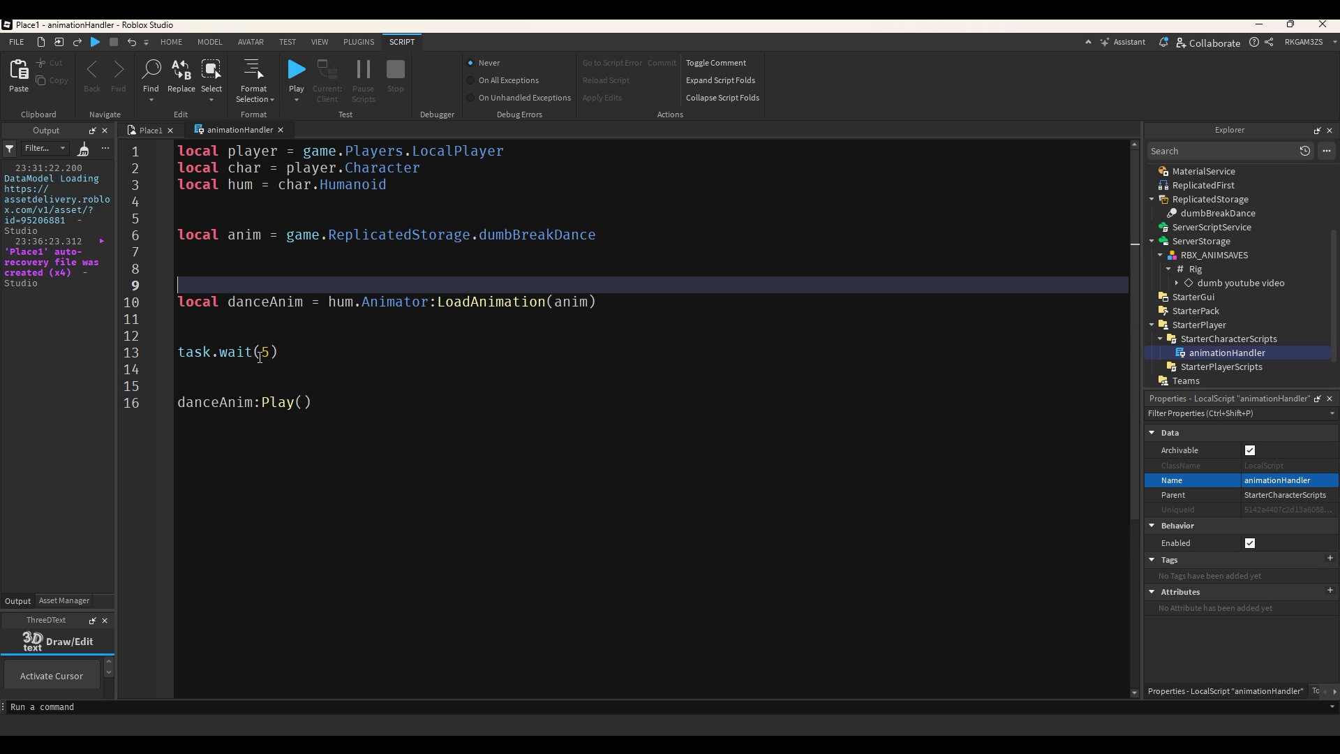
Step: Playtest the place to check the player's avatar and stop the test
click(288, 66)
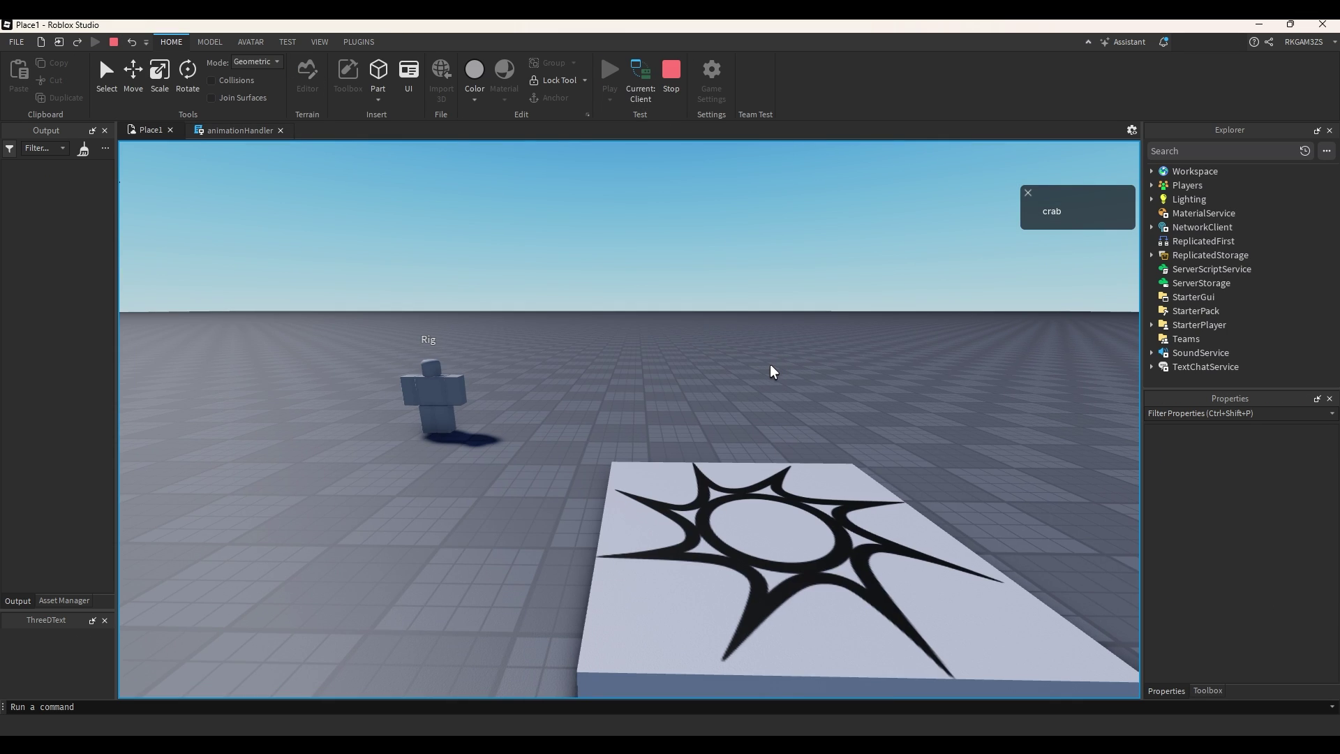
key(s)
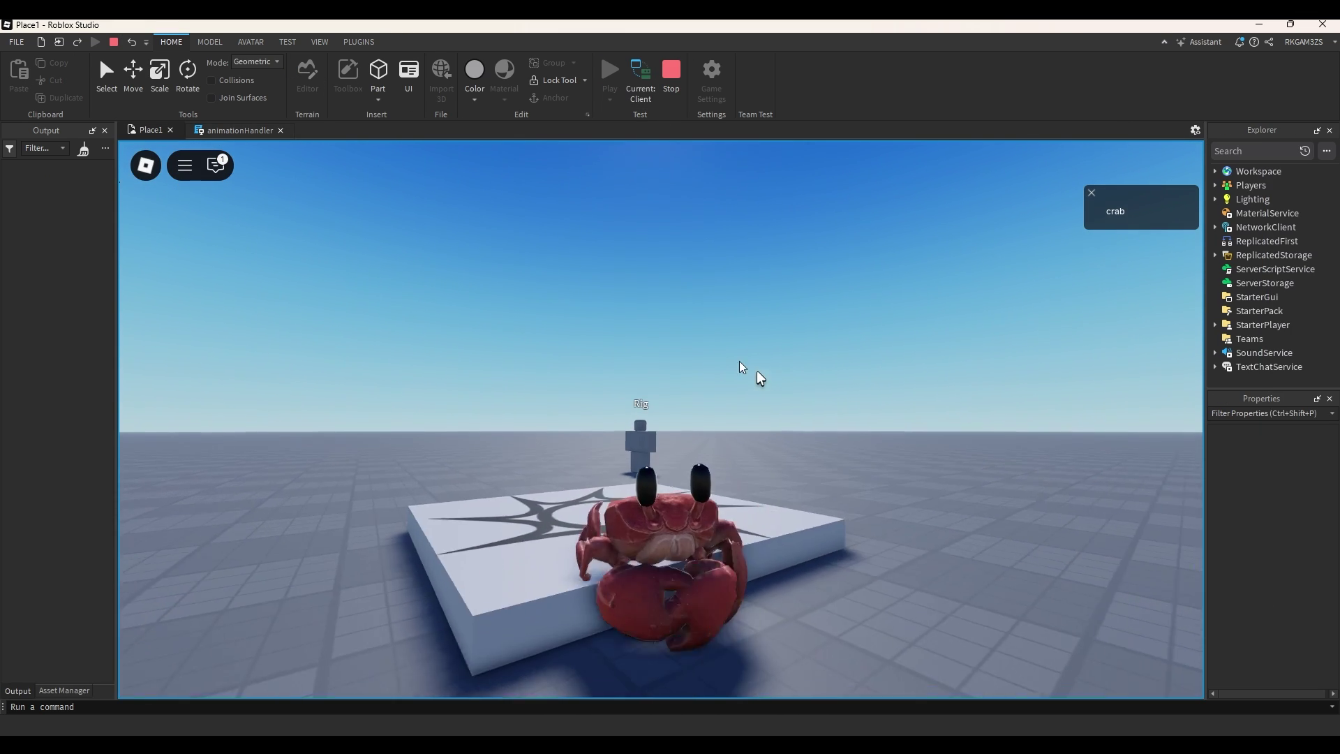
click(664, 74)
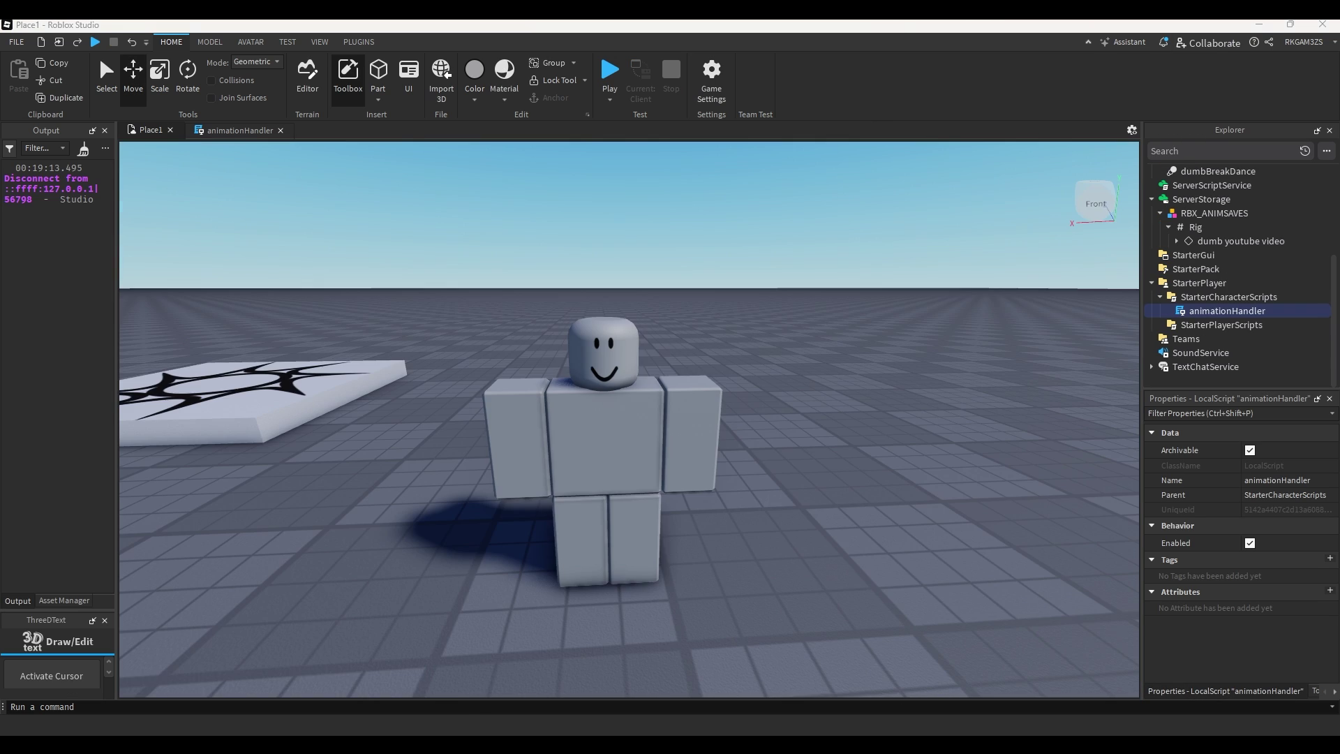
Step: Save the place to Roblox as a new game named "for yt" and close the save dialog
key(s)
right_drag(432, 450, 434, 452)
click(108, 92)
right_drag(769, 362, 769, 363)
key(ctrl+s)
click(632, 425)
click(629, 477)
drag(698, 190, 538, 218)
text(for yt)
click(966, 615)
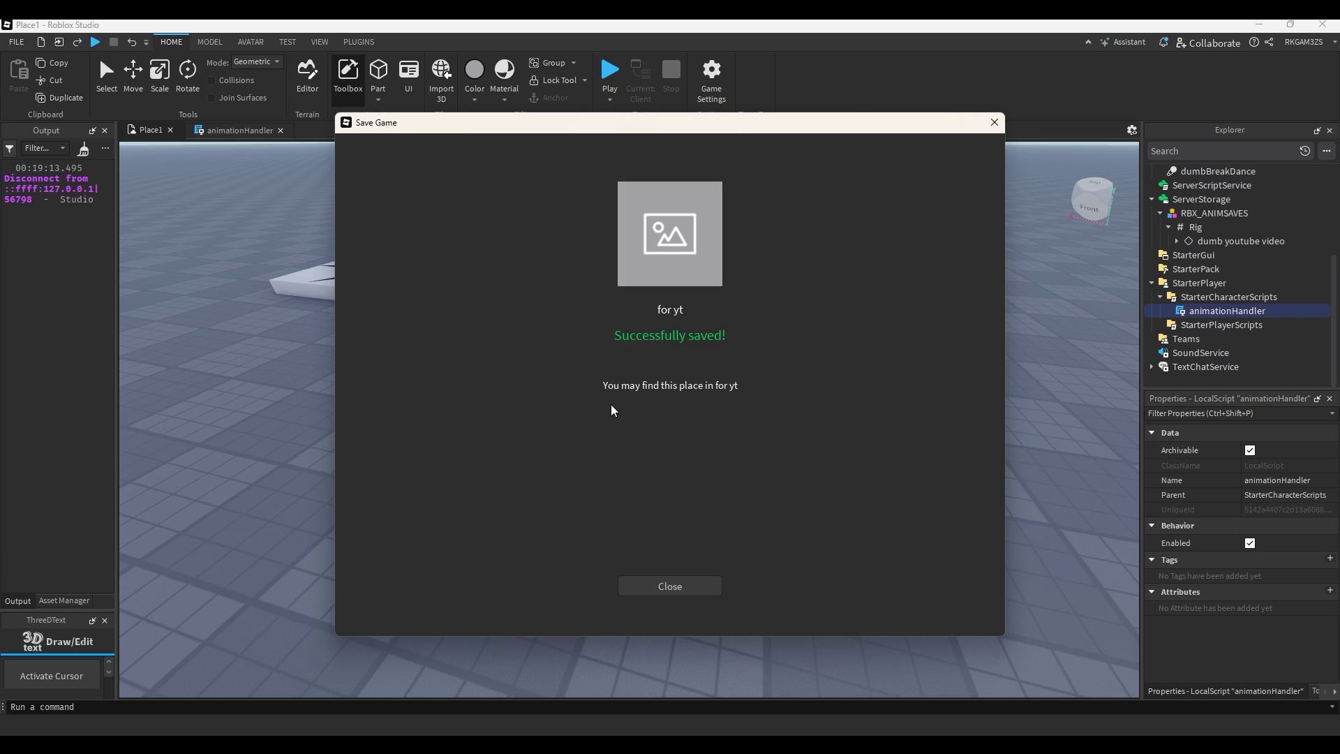
click(682, 588)
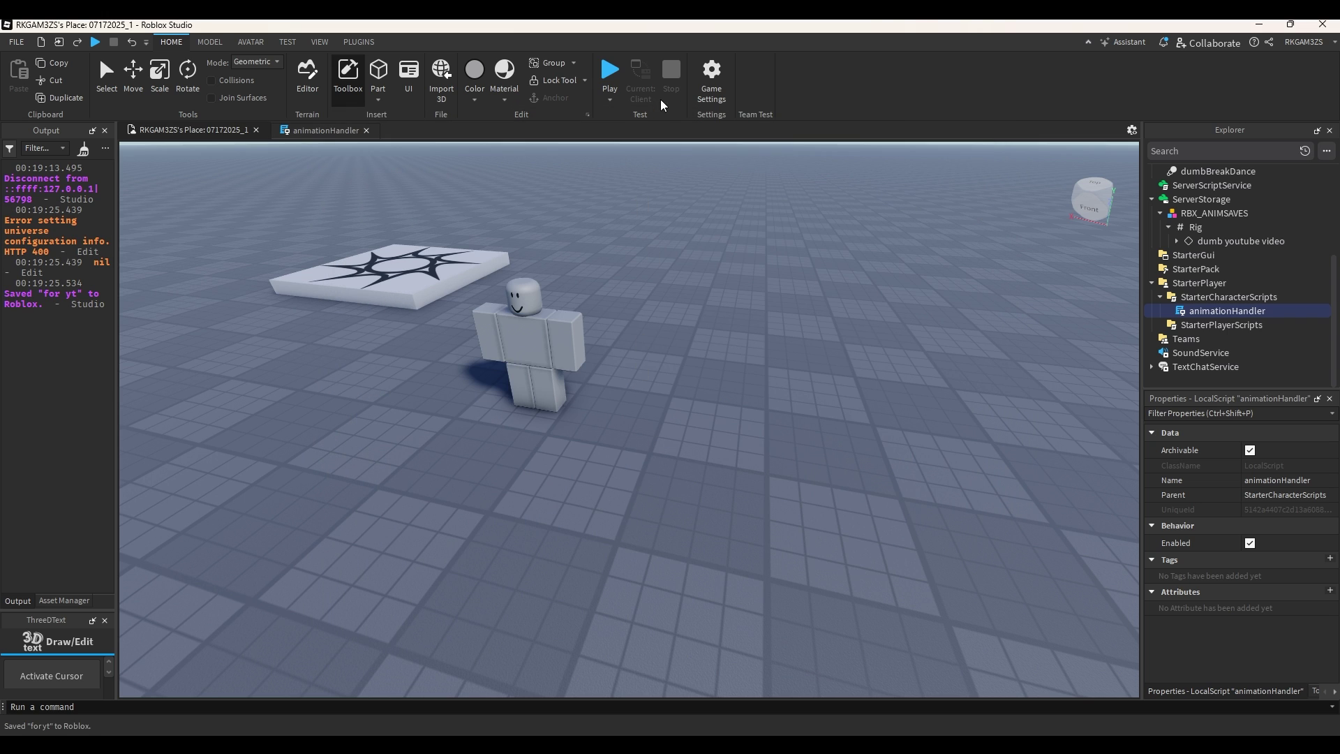
Step: Set the game's avatar type to R6 and save the game settings
click(700, 88)
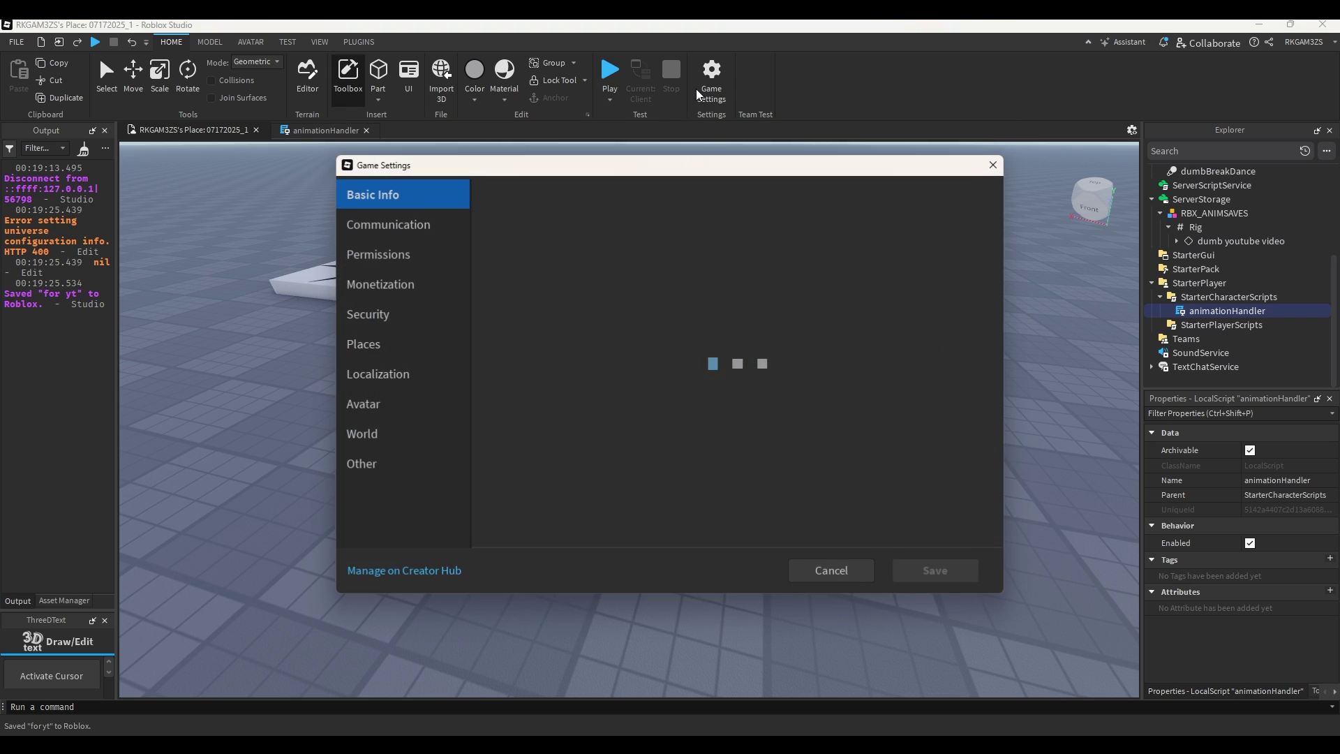
click(394, 414)
click(496, 319)
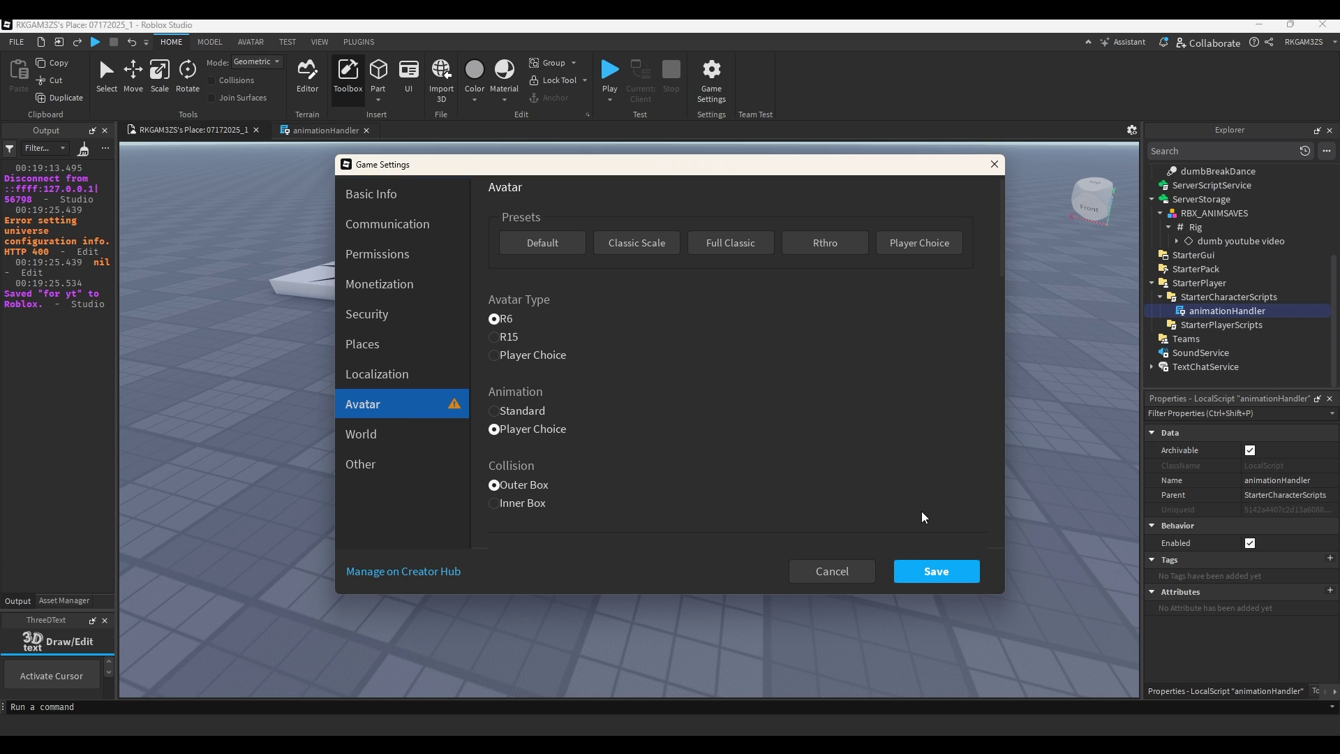
click(932, 584)
click(613, 416)
Step: Playtest the game and watch the R6 player character to check the scripted dance animation
click(609, 72)
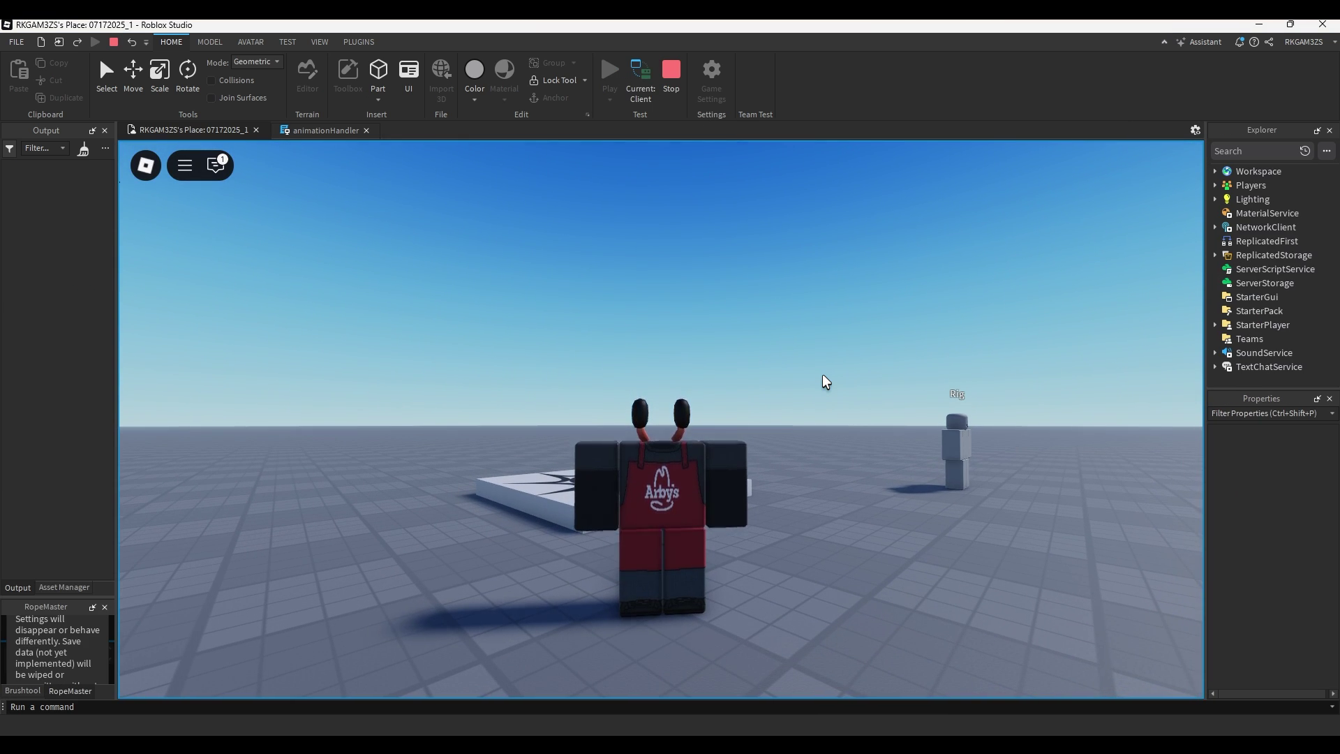
key(e)
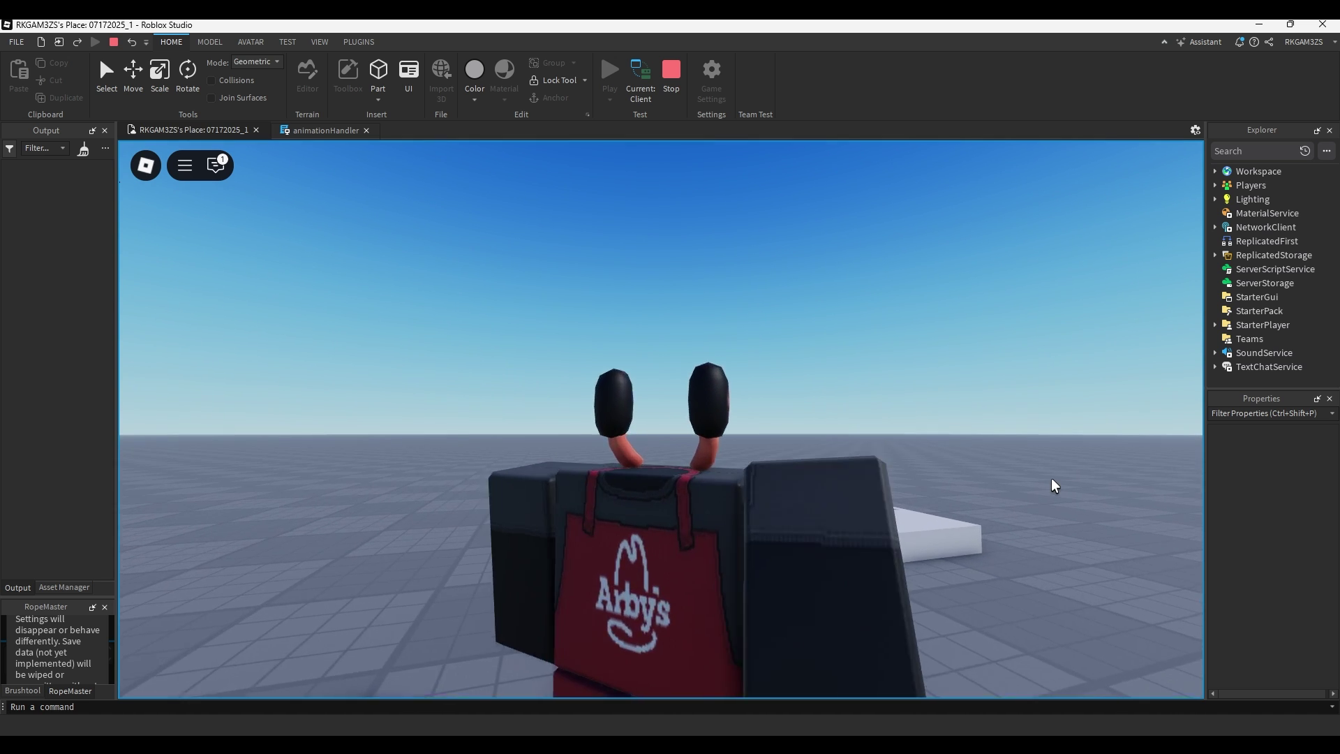
scroll(1050, 485, up, 3)
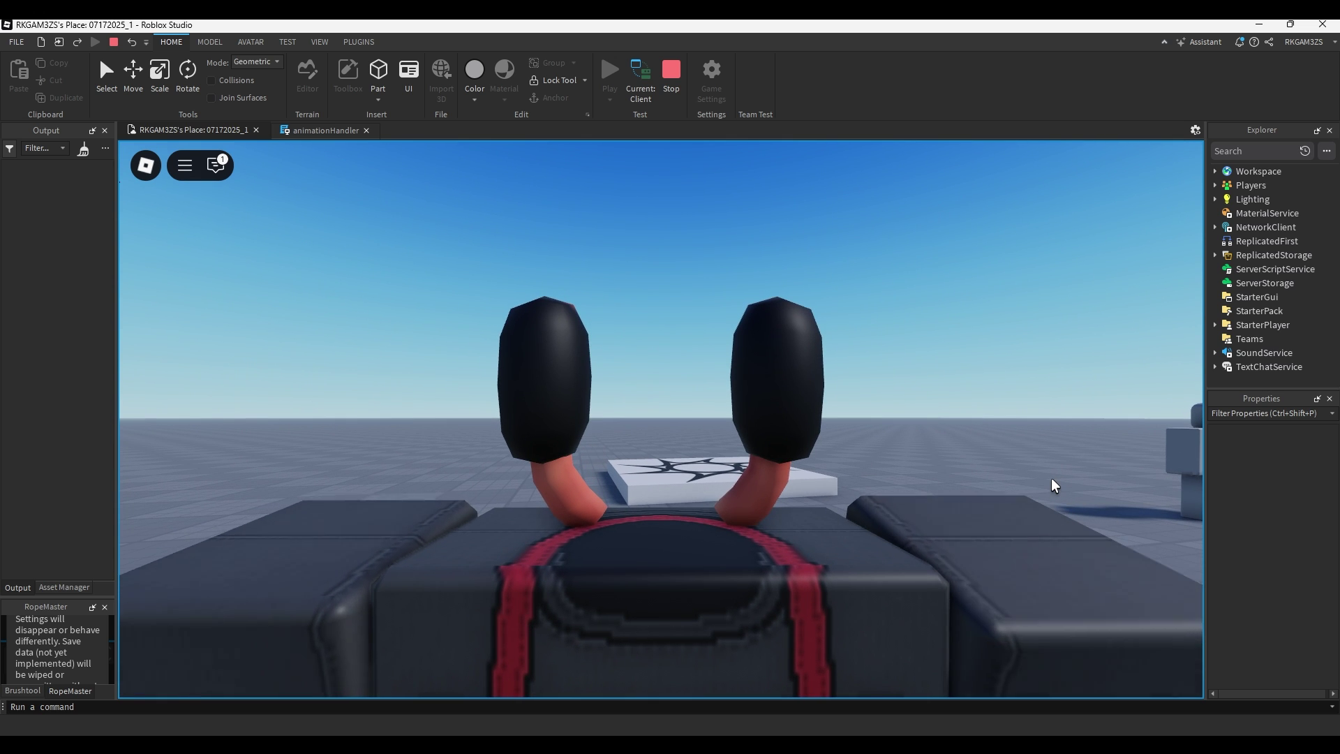
scroll(1038, 484, down, 5)
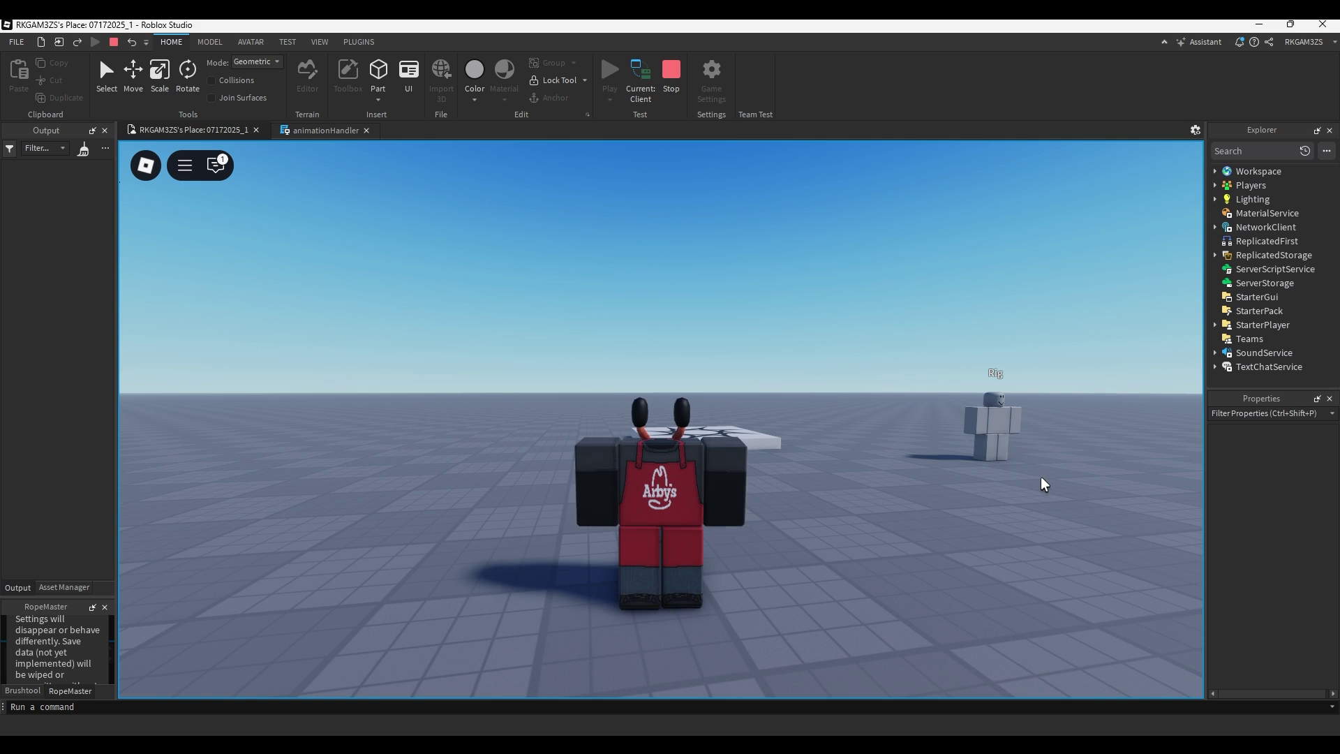
Step: Stop the playtest and add a danceAnim:Stop() line directly below danceAnim:Play() in the animationHandler script
key(shift+F5)
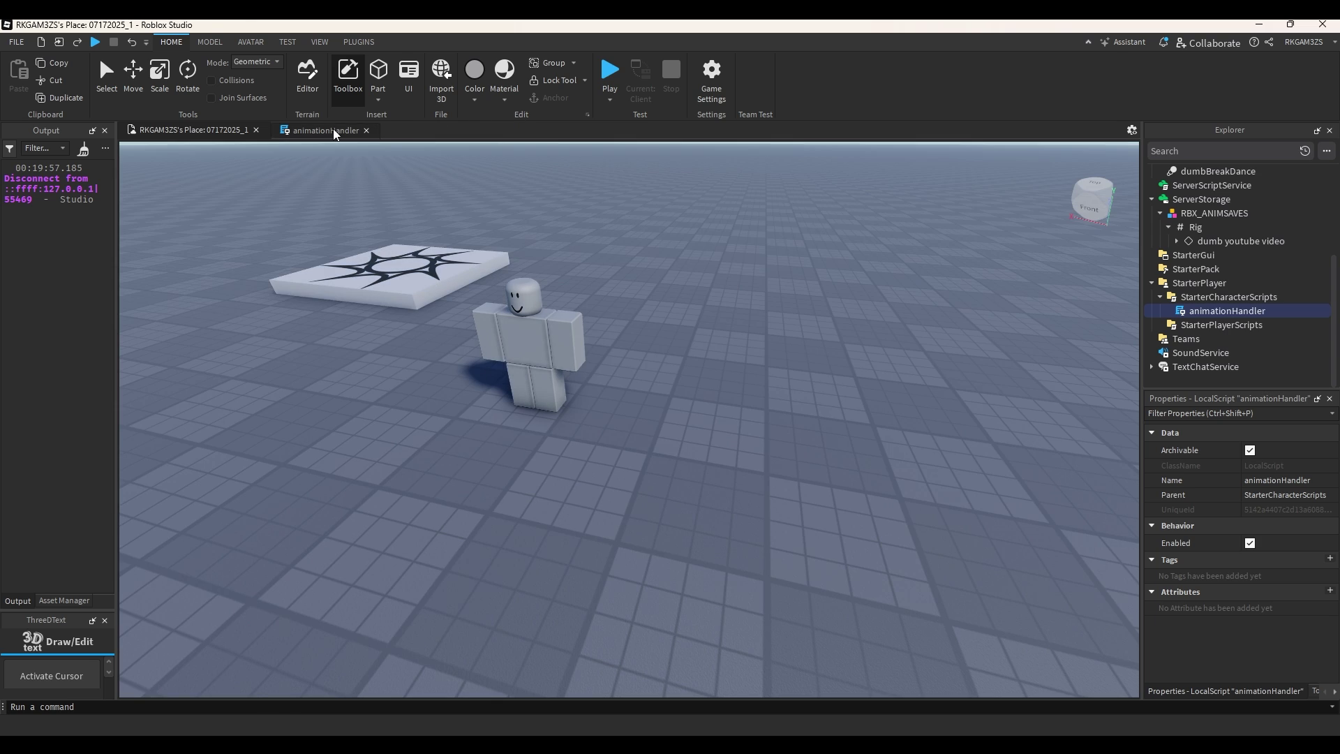
click(325, 130)
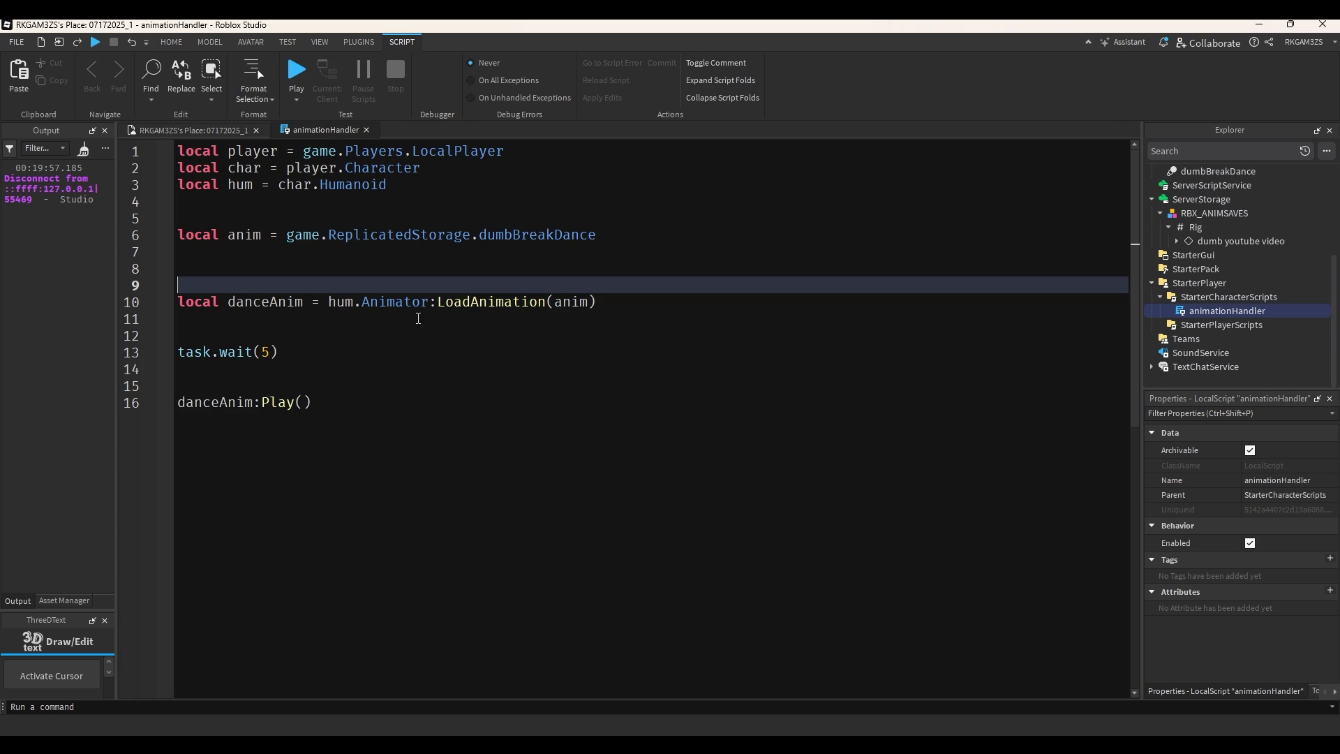
triple_click(318, 403)
key(ctrl+c)
click(338, 402)
key(Return)
key(ctrl+v)
double_click(278, 418)
text(Stop)
key(Return)
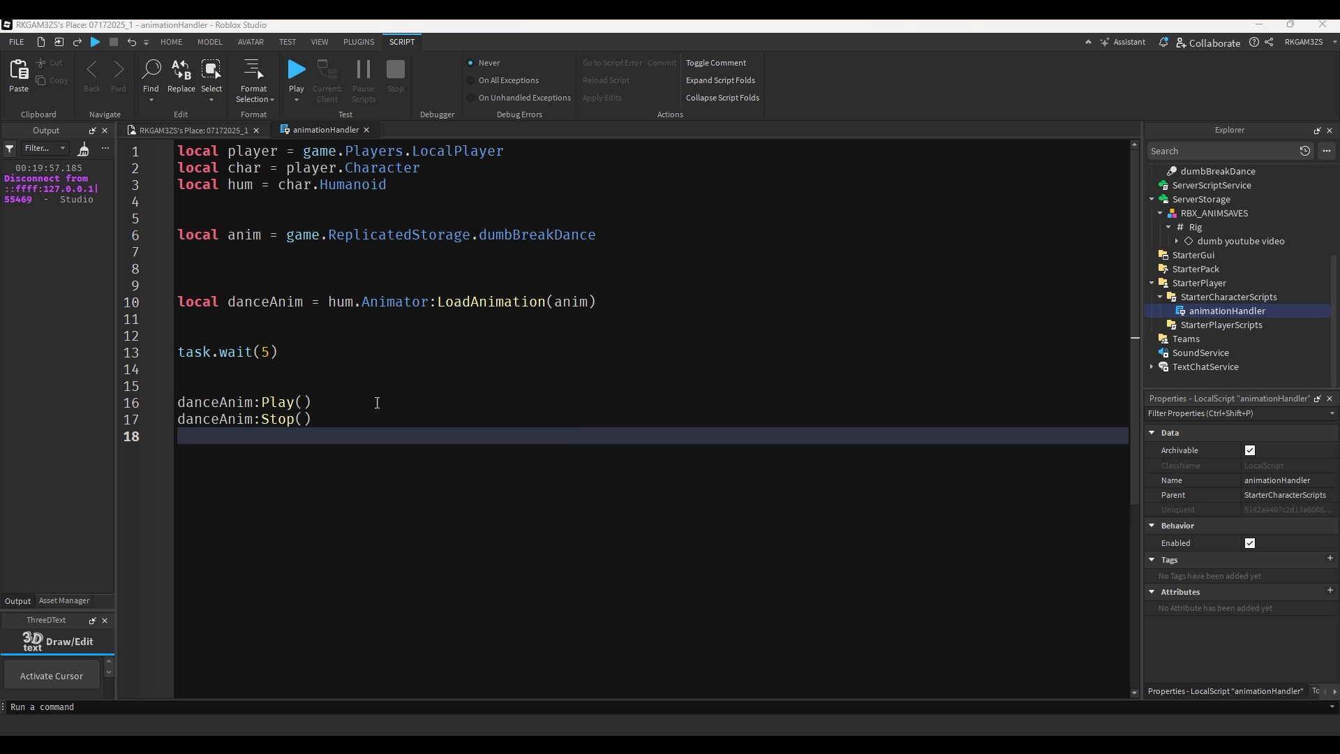
click(324, 419)
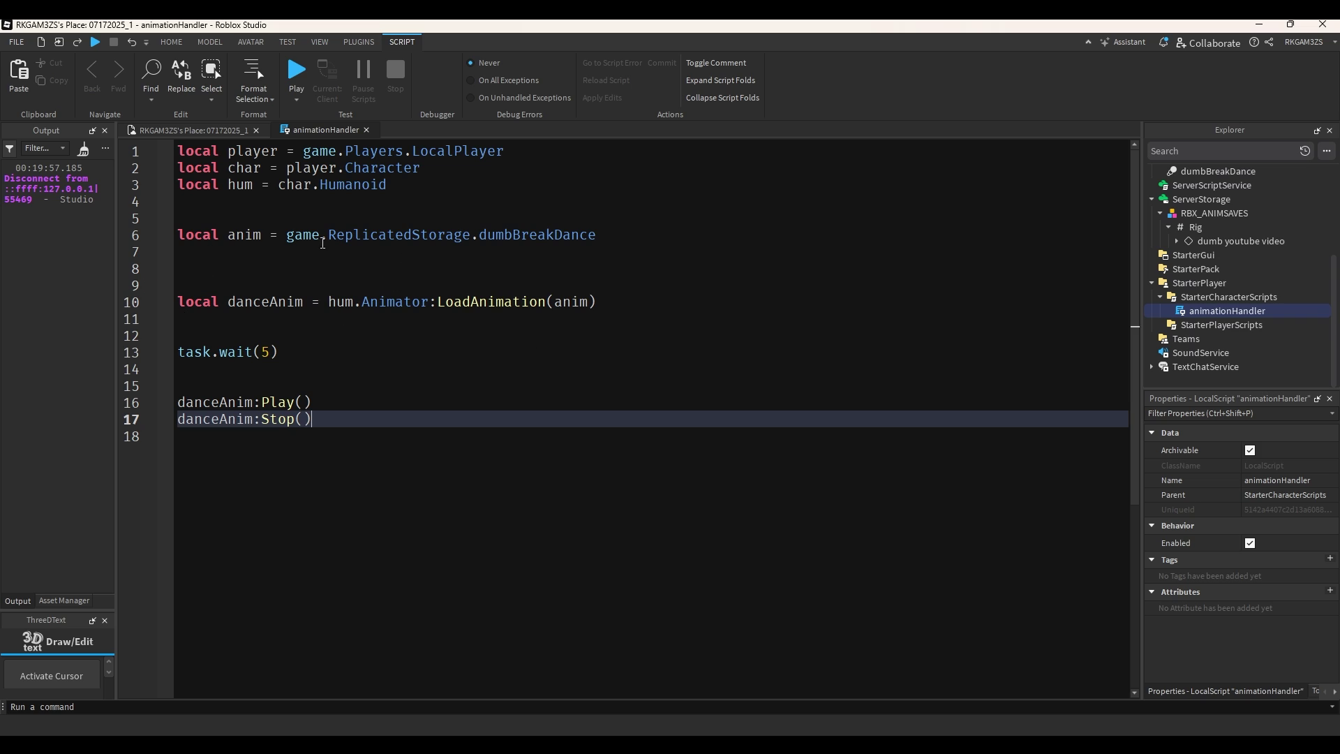
Step: Add danceAnim:AdjustSpeed(0.5) on the line directly below the task.wait call
double_click(265, 302)
key(ctrl+c)
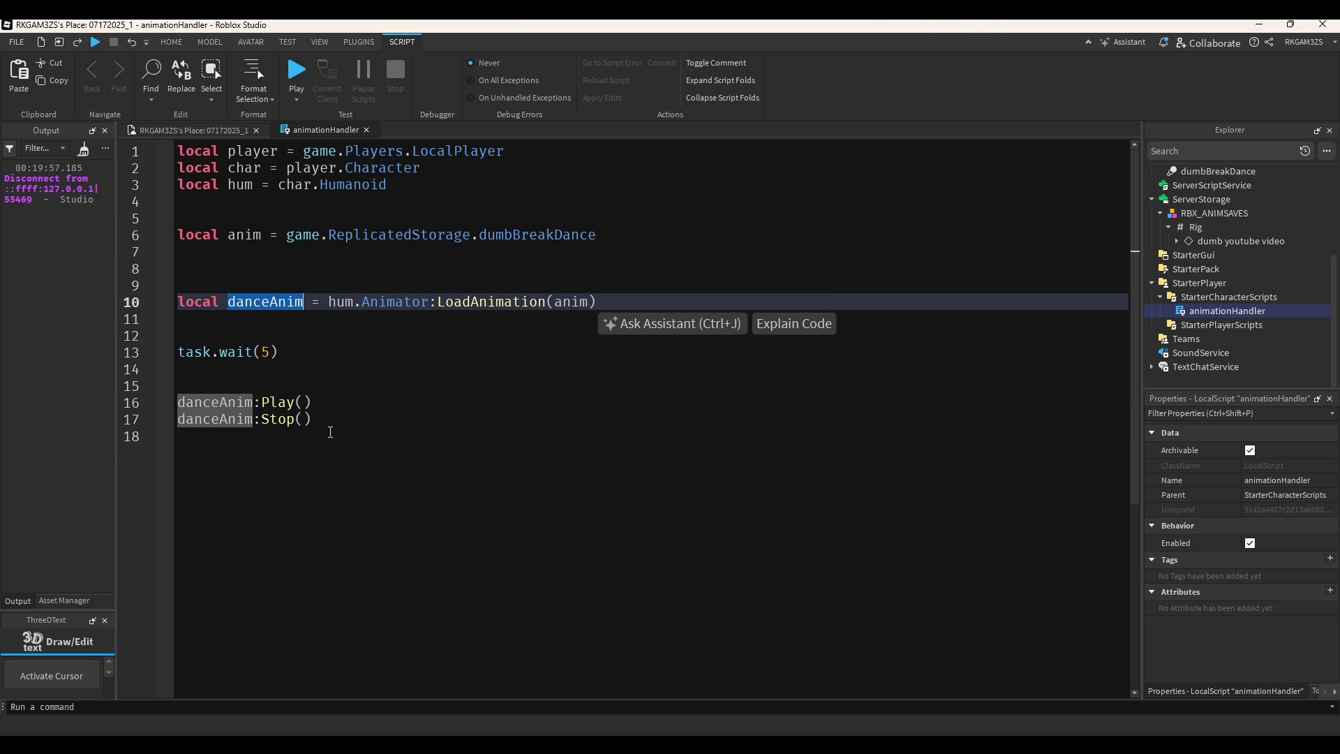
click(321, 370)
key(ctrl+v)
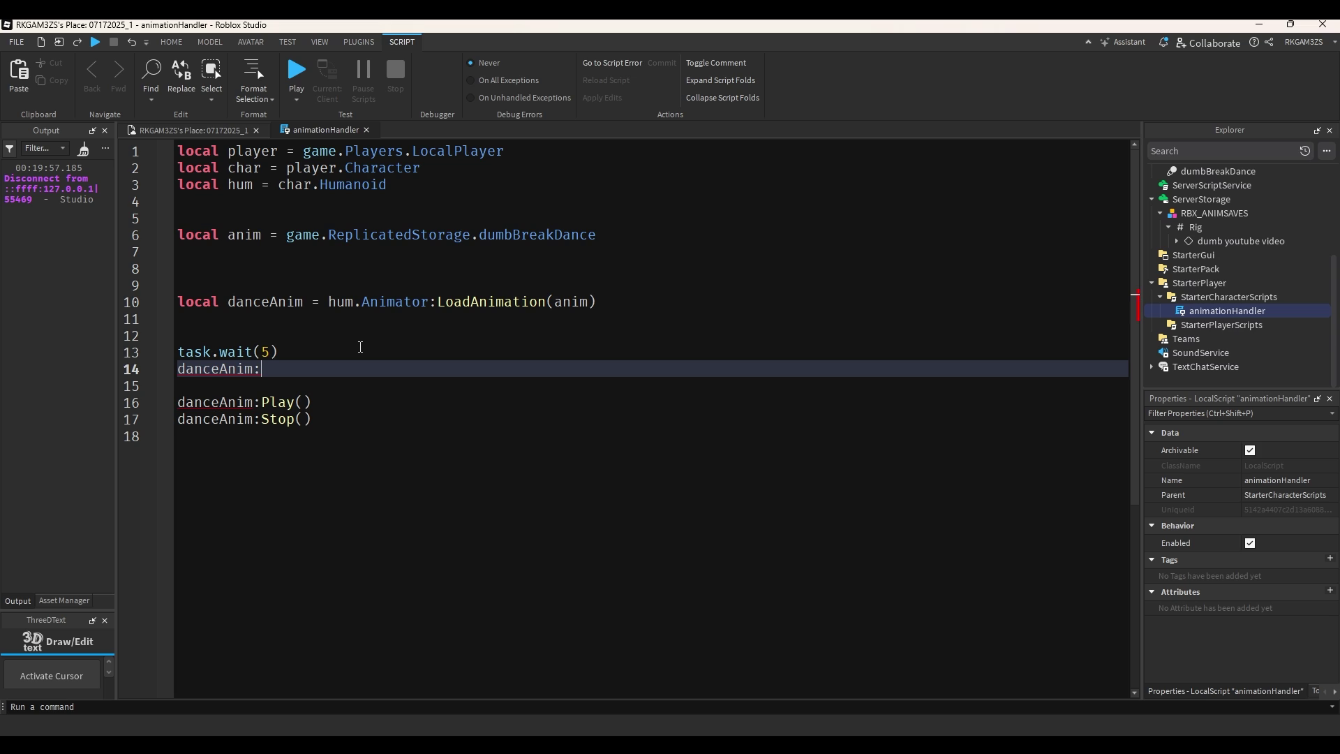
text(:AdjustSpeed(0.1)
key(BackSpace)
text(5)
Step: Comment out the danceAnim:Stop() line
key(Down)
key(Down)
key(Down)
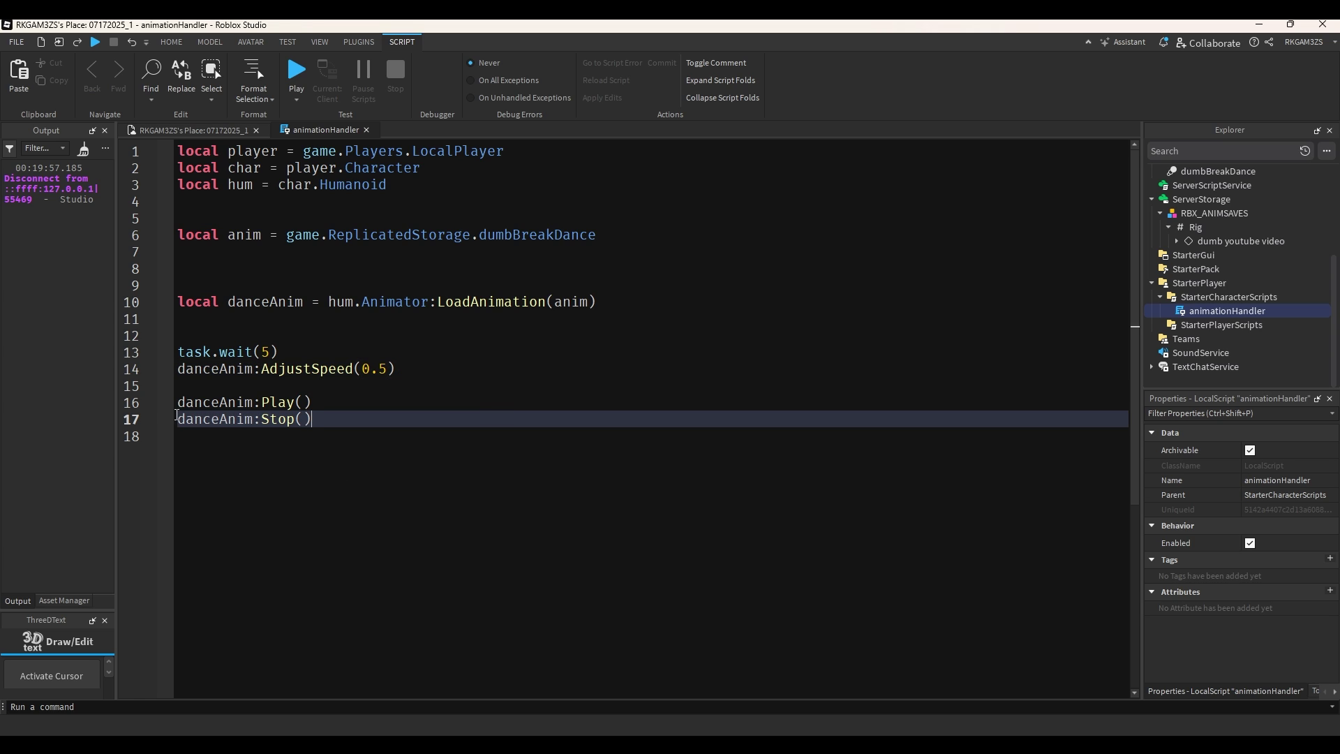
key(Home)
text(--)
key(Down)
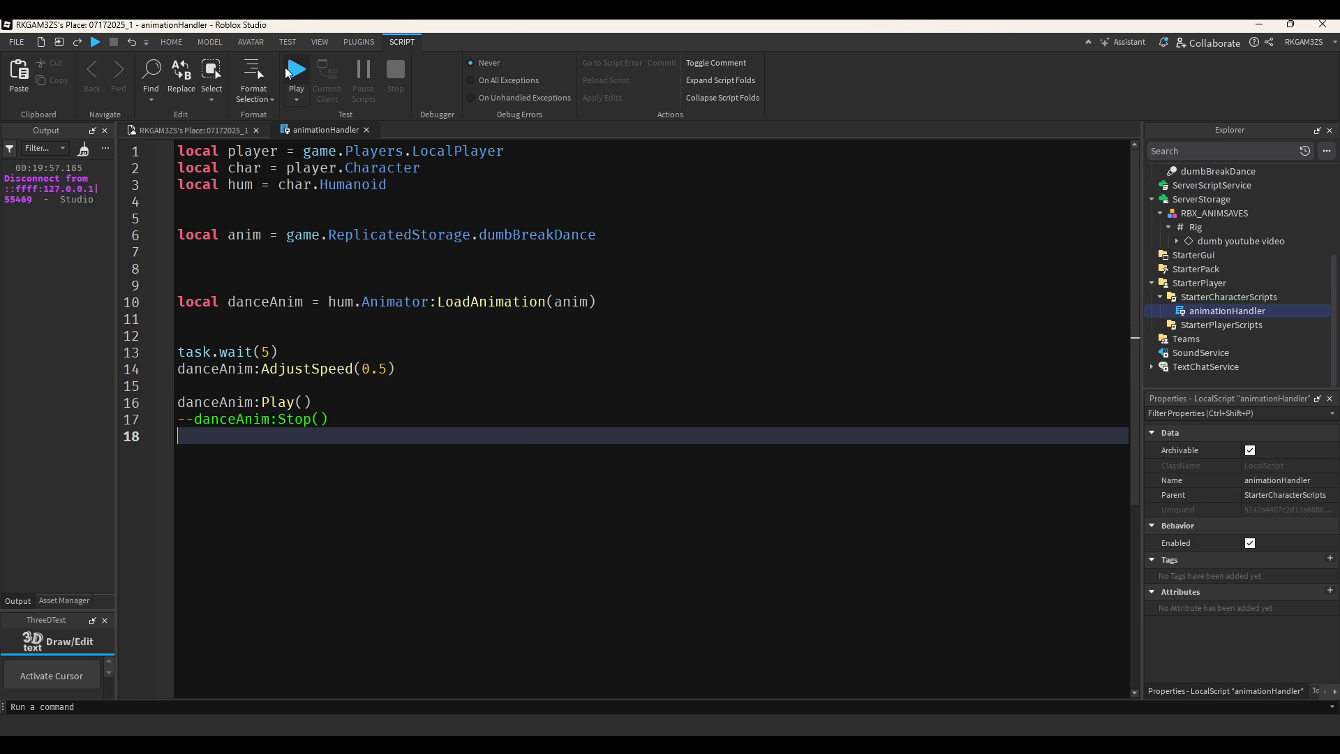
Step: Set the task.wait duration to 2 seconds and playtest the dance with the adjusted speed
click(249, 345)
click(296, 69)
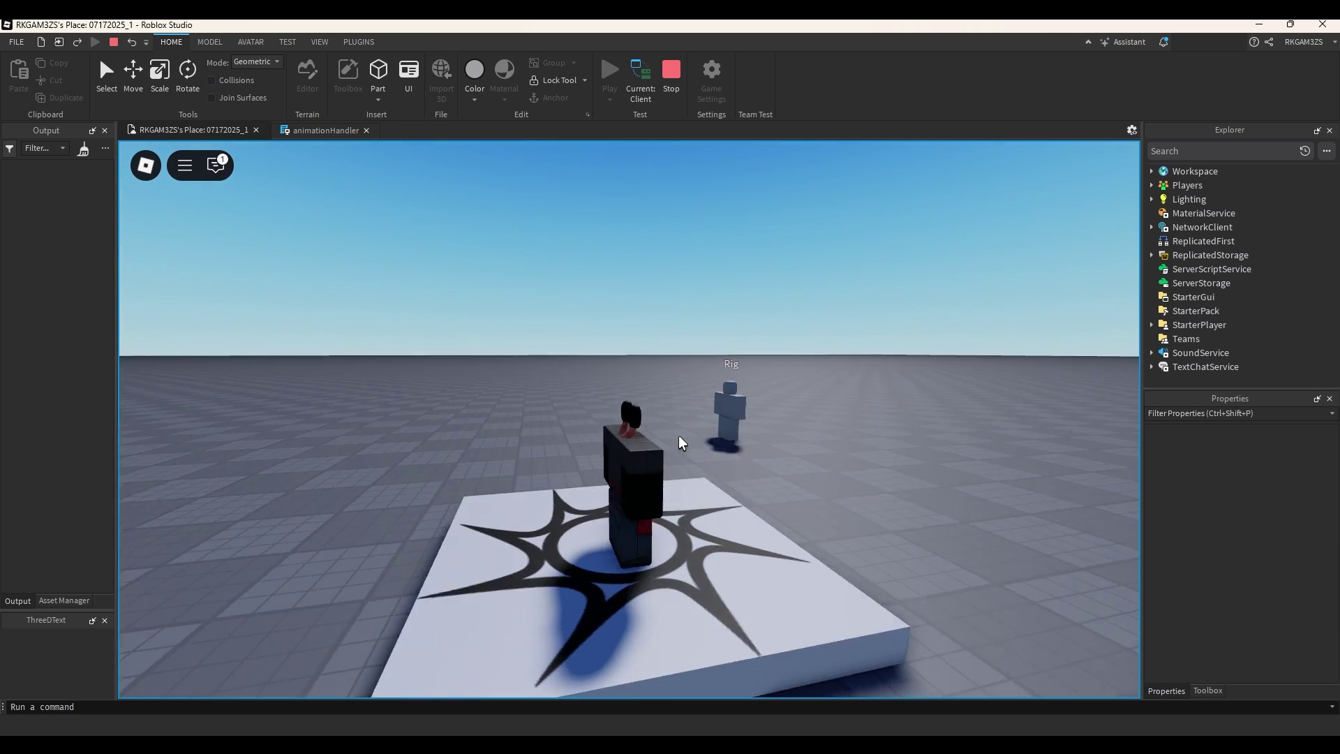
right_drag(682, 444, 682, 443)
scroll(682, 443, up, 1)
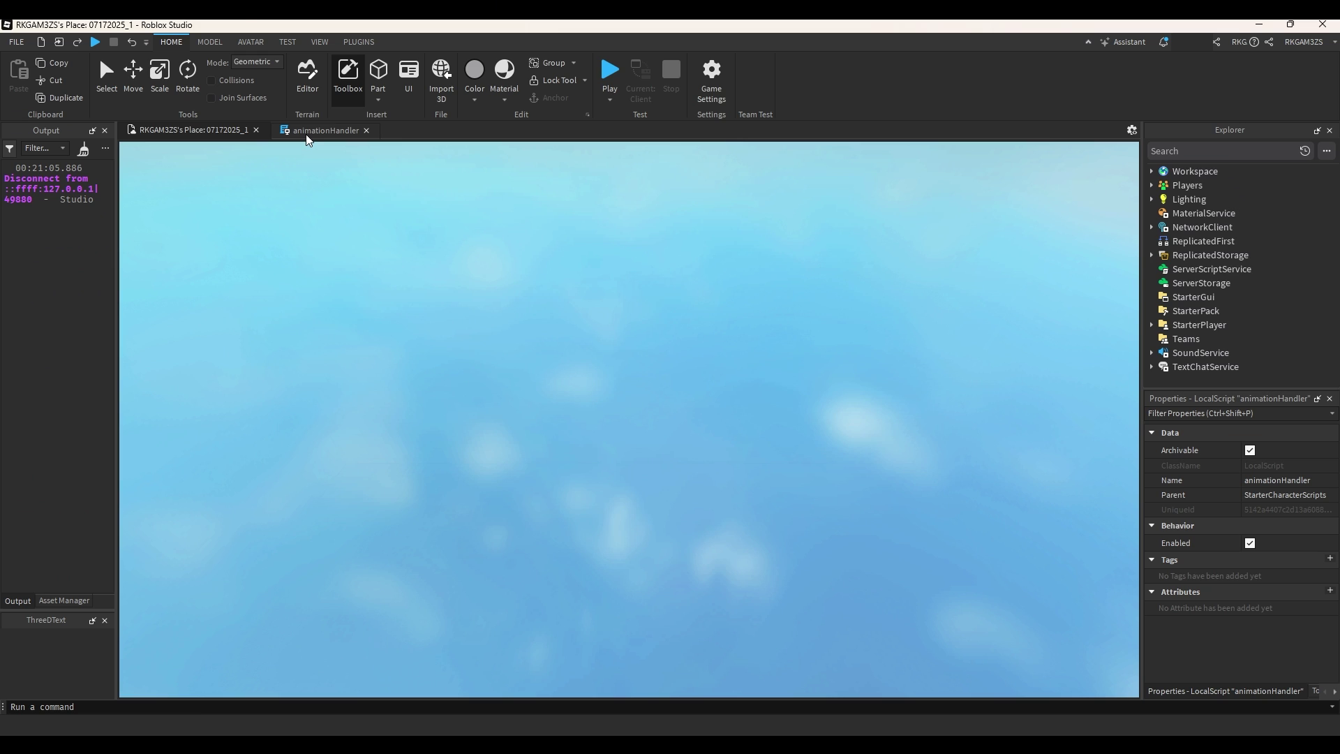
Step: Return to the animationHandler script and set the AdjustSpeed value to 0.1
click(175, 49)
drag(388, 369, 379, 369)
text(1)
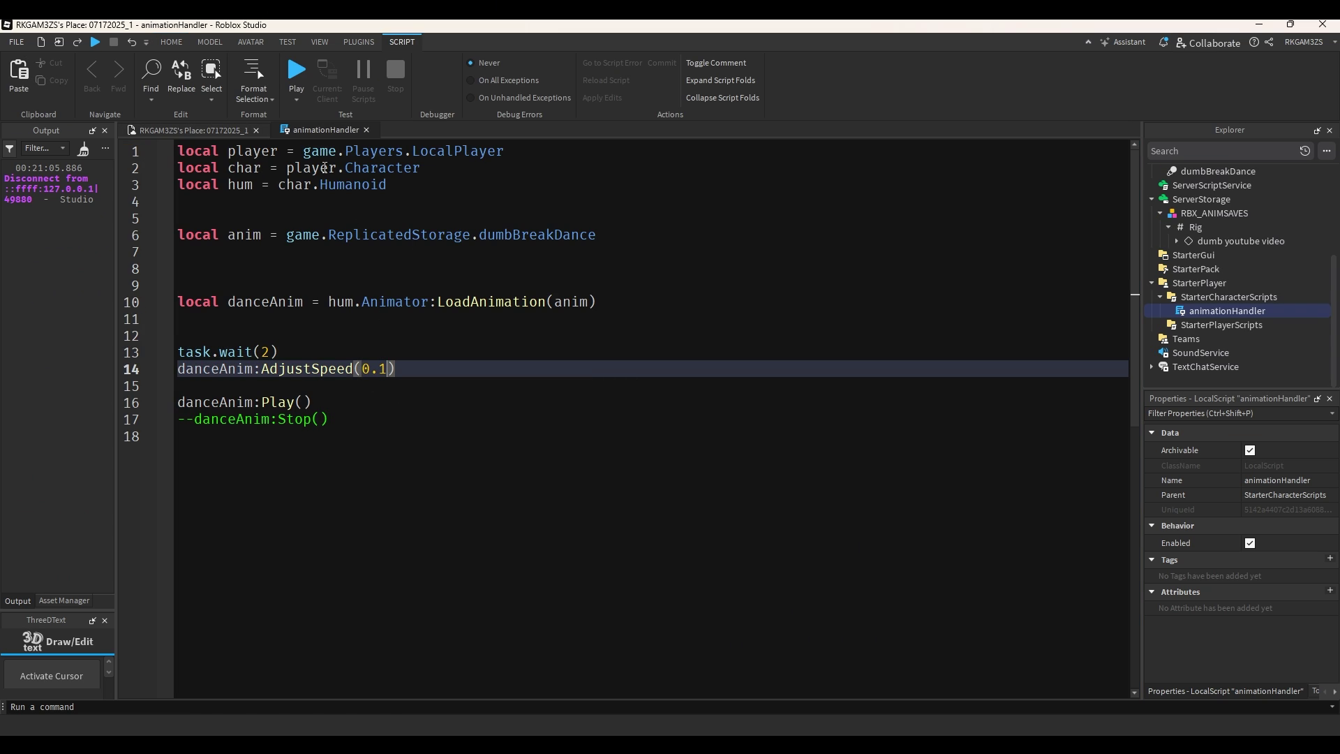
Step: Playtest the game, view the character from the front to check the dance speed, and stop the test
click(296, 73)
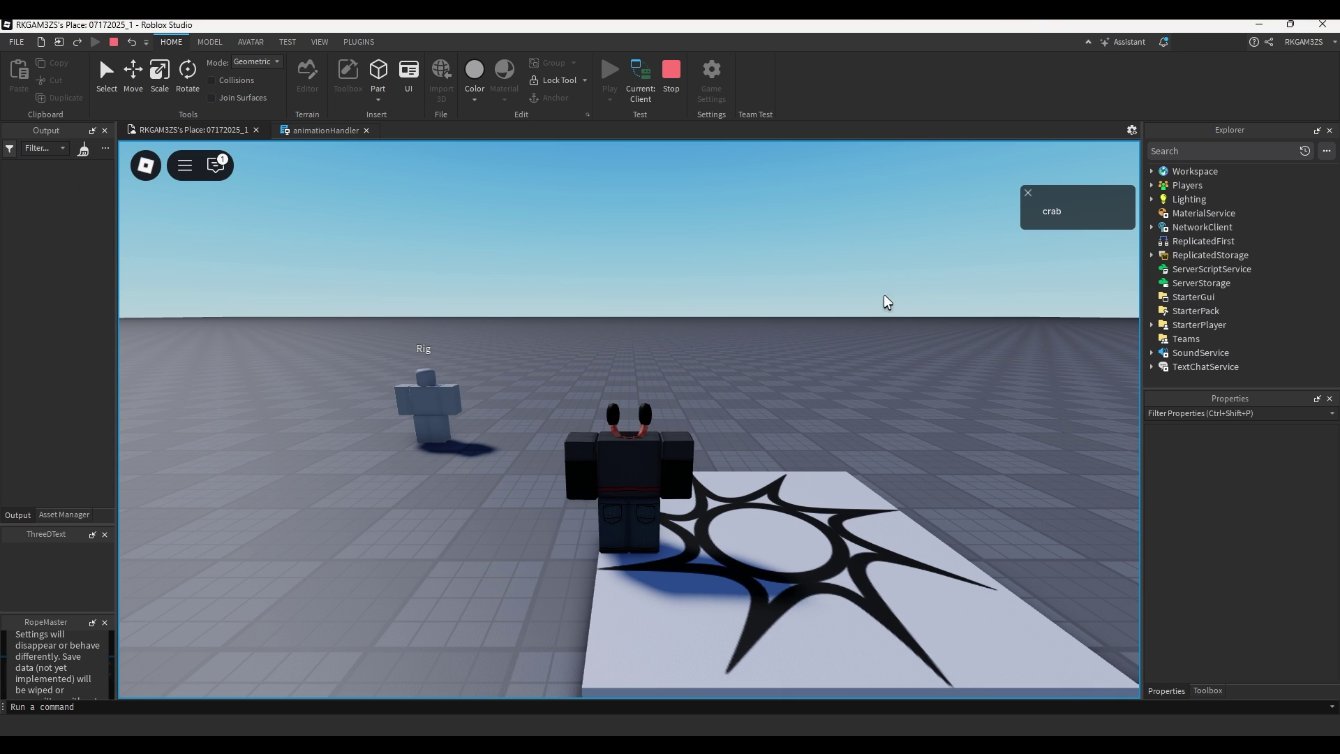
right_drag(594, 542, 589, 542)
key(s)
key(space)
scroll(1004, 504, up, 3)
right_drag(1003, 504, 997, 502)
key(s)
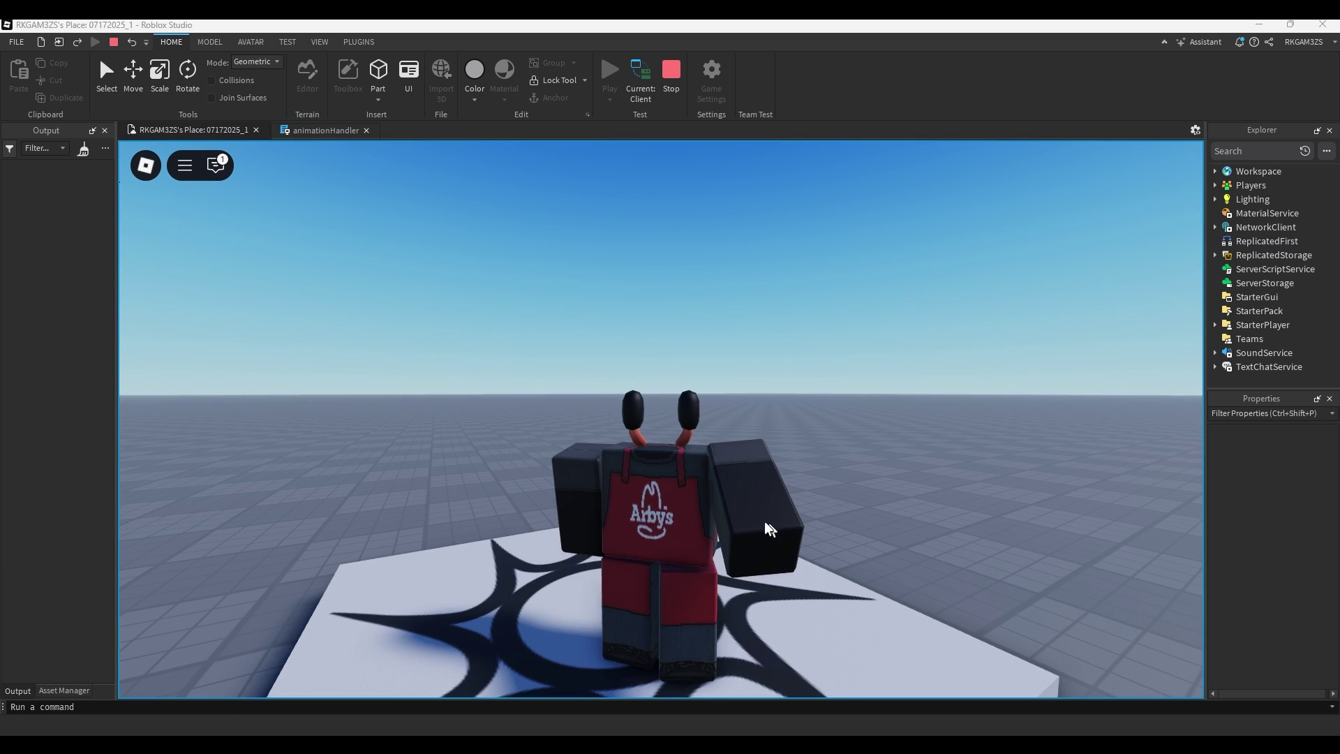
key(s)
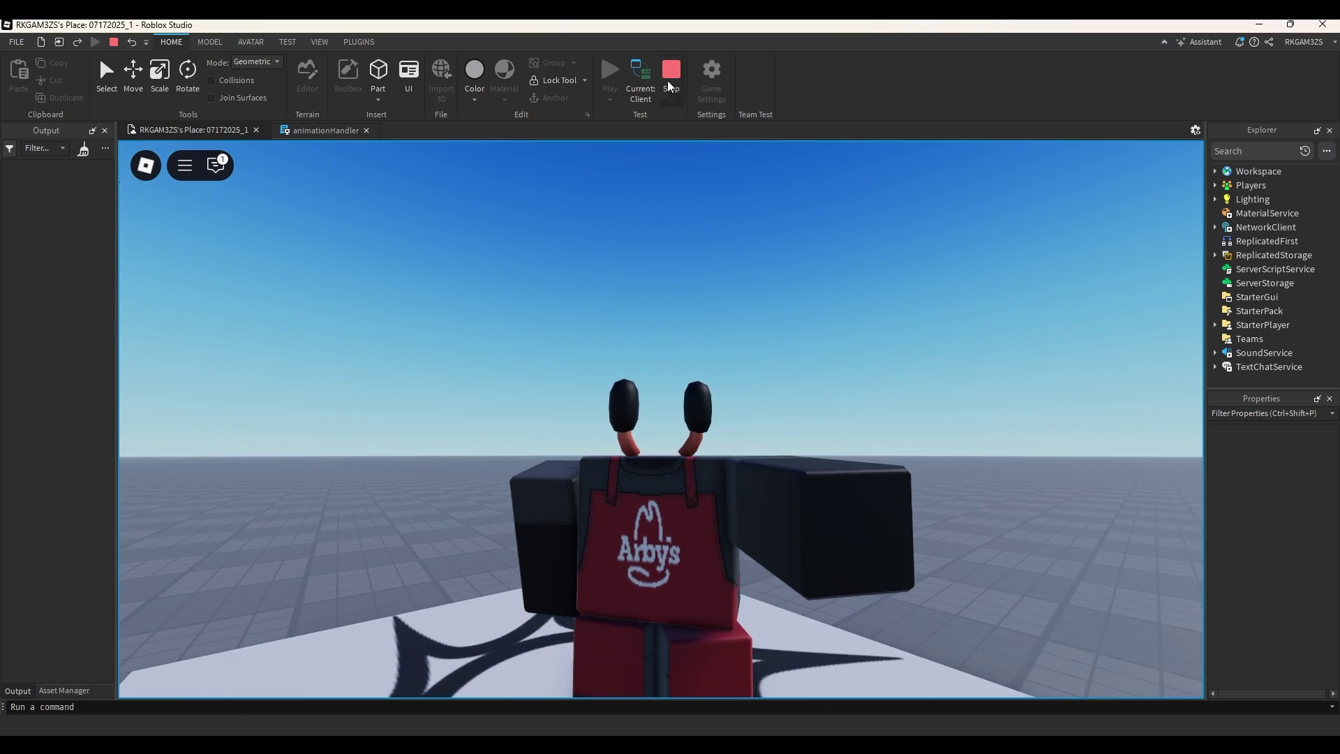
click(672, 72)
Step: Move the AdjustSpeed call directly below danceAnim:Play() in the animationHandler script and set its value to 0.5
click(321, 130)
click(391, 468)
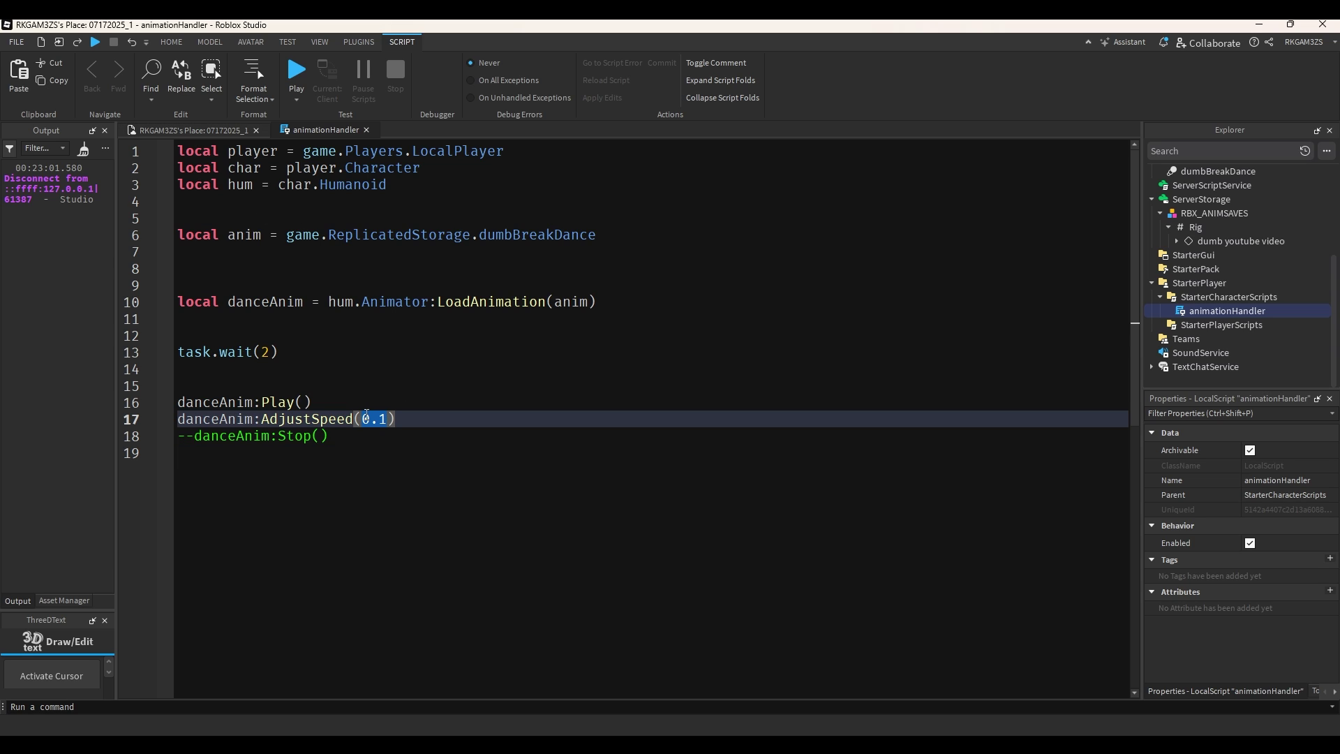
text(0)
Step: Playtest the reordered script, watch the character dance from several angles, and stop the test
click(297, 69)
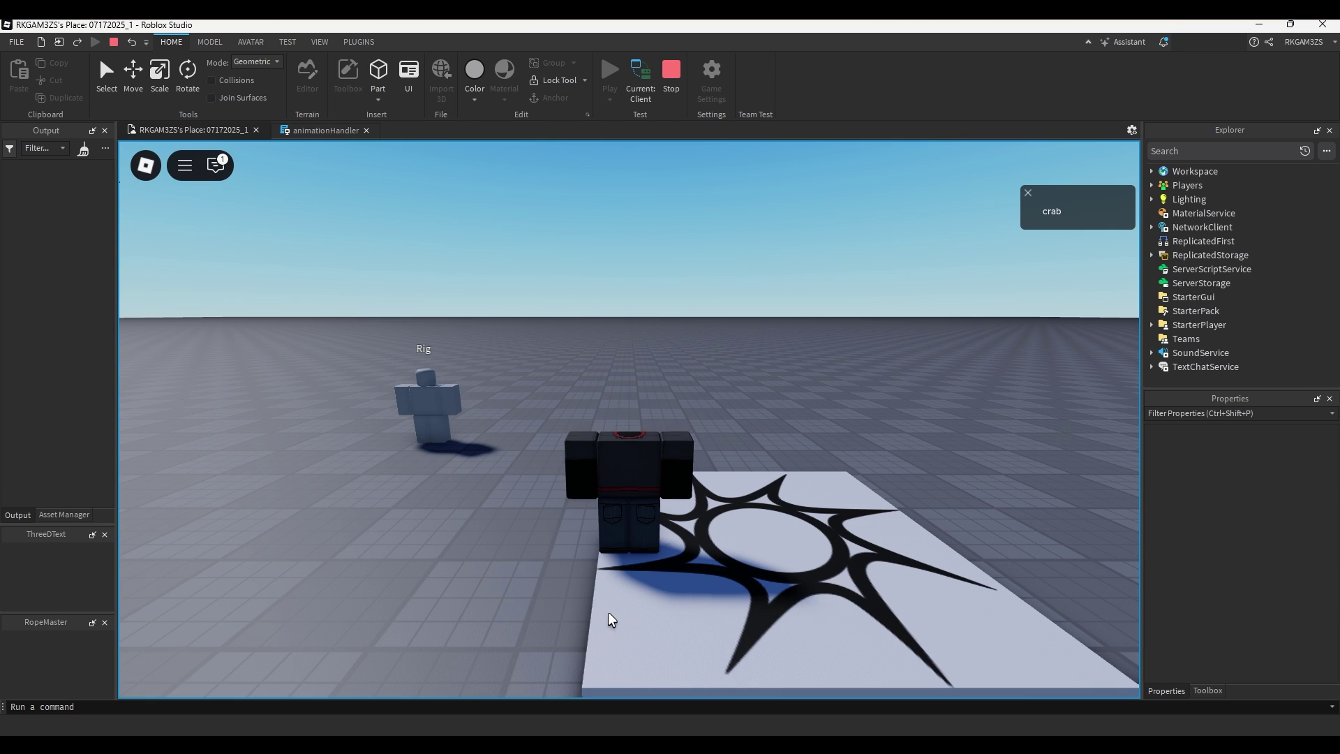
right_drag(546, 603, 543, 603)
key(d)
key(s)
scroll(936, 544, up, 1)
right_drag(936, 544, 914, 538)
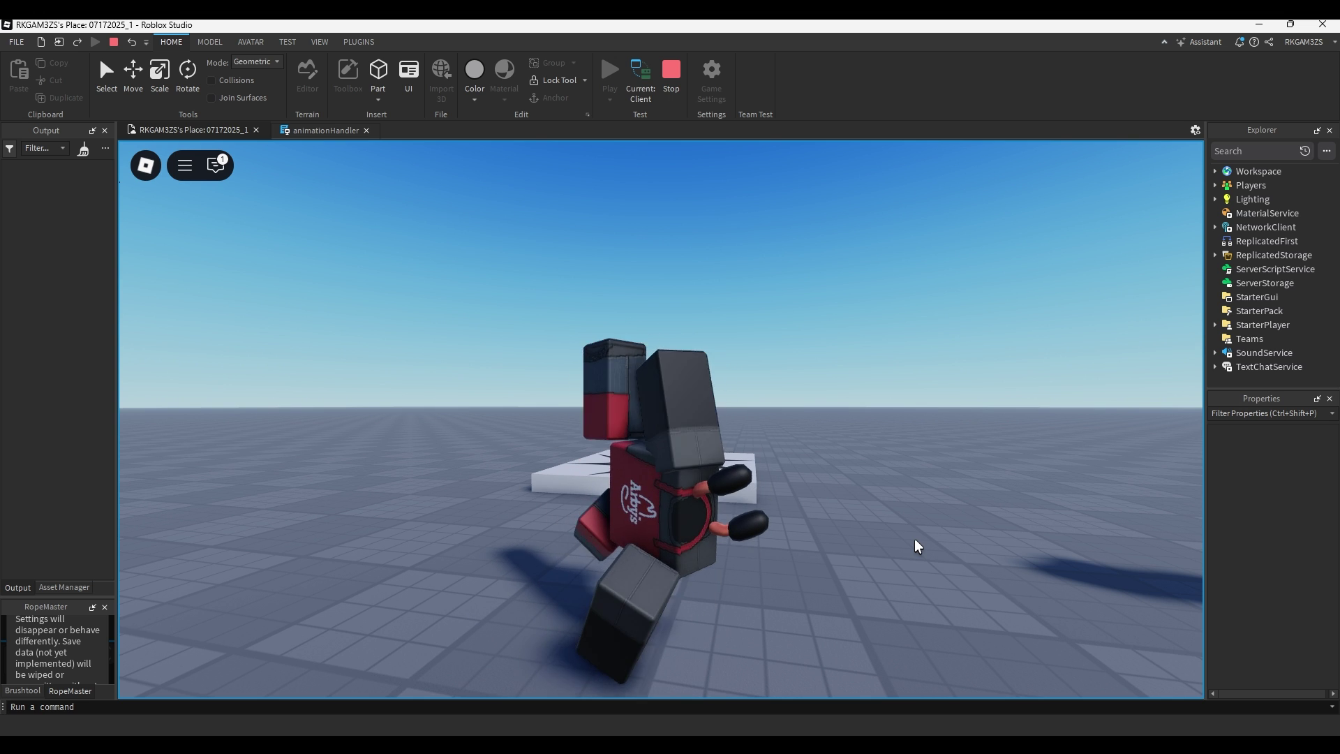
scroll(914, 538, up, 5)
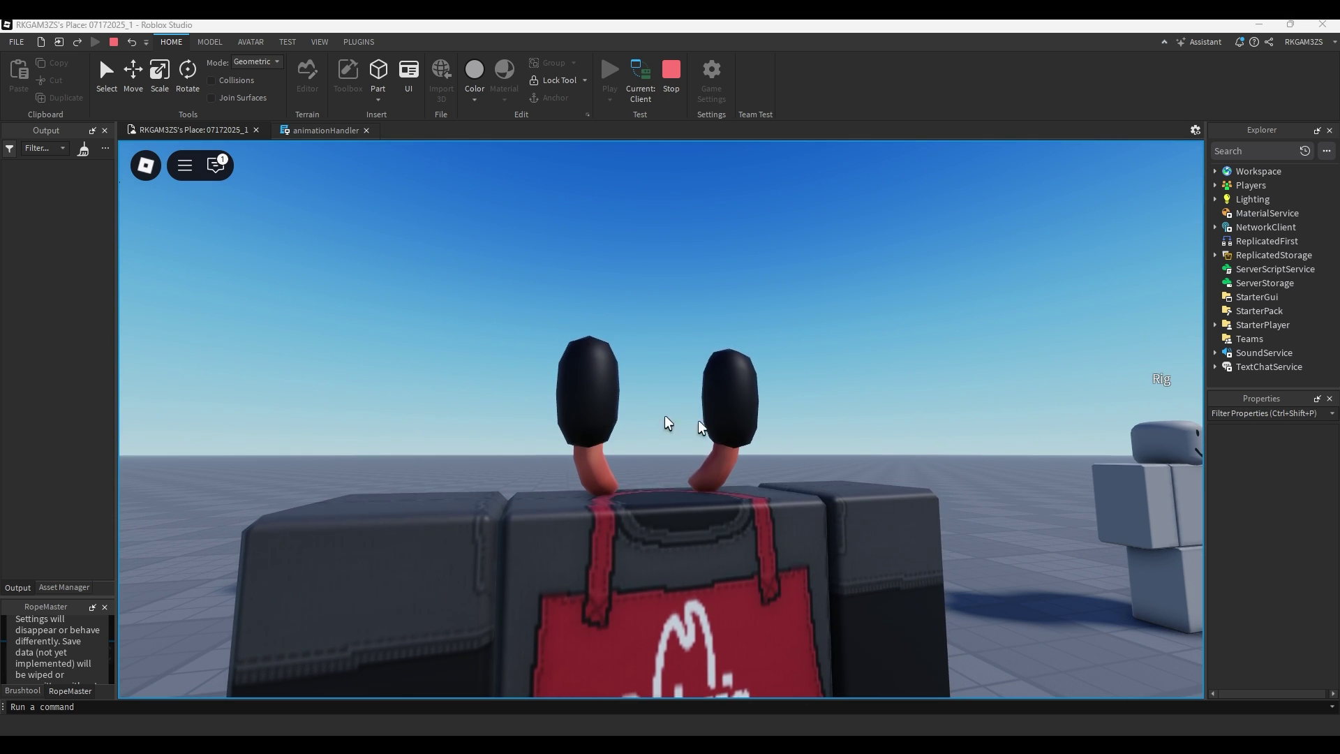
scroll(668, 422, down, 5)
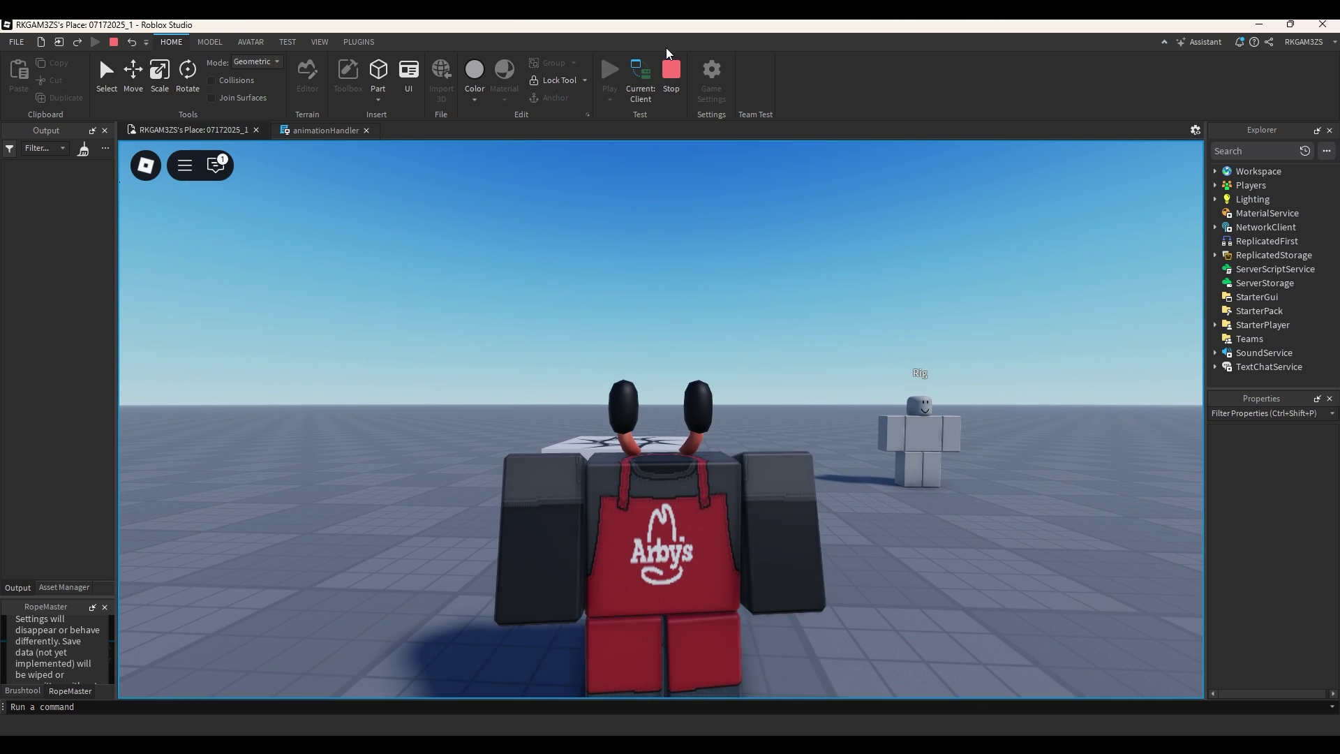
click(671, 70)
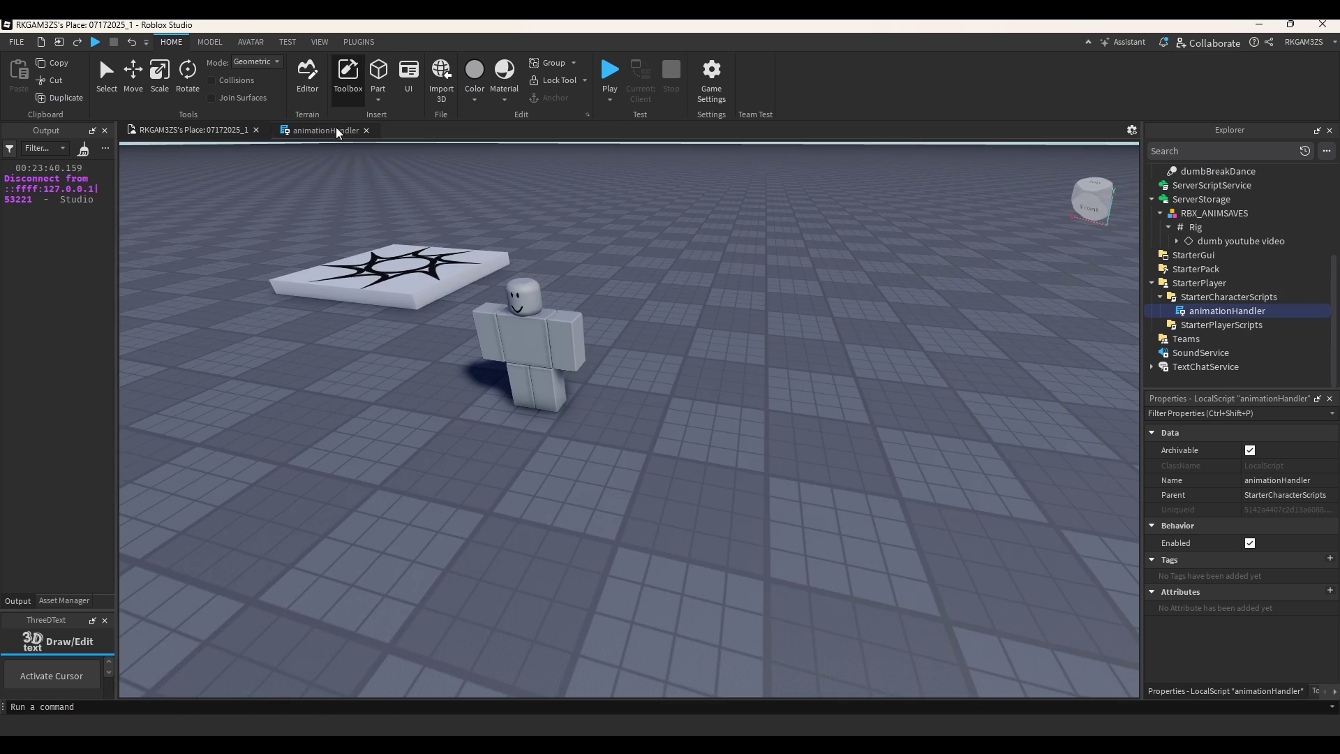
Step: Insert task.wait(1) between danceAnim:Play() and the AdjustSpeed call, and set the AdjustSpeed value to 0
click(335, 130)
click(385, 405)
key(Return)
text(task.wait)
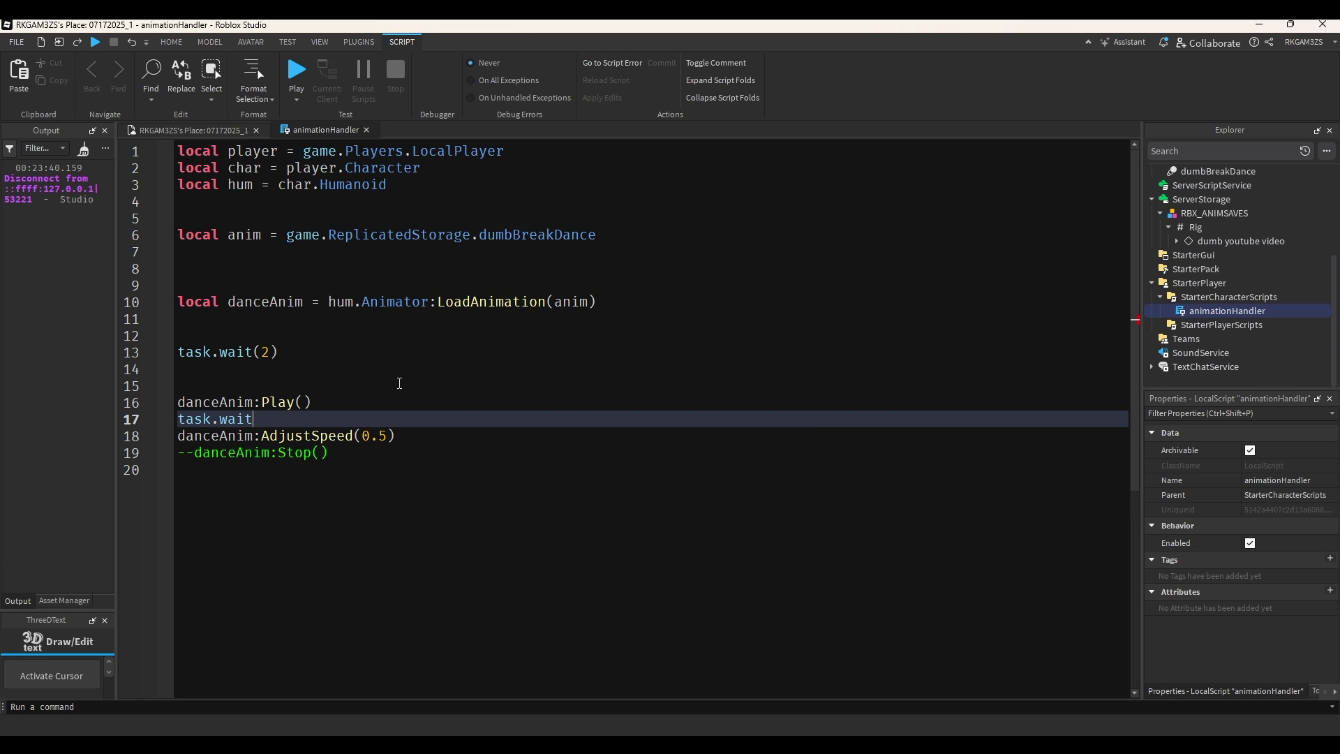
text((1)
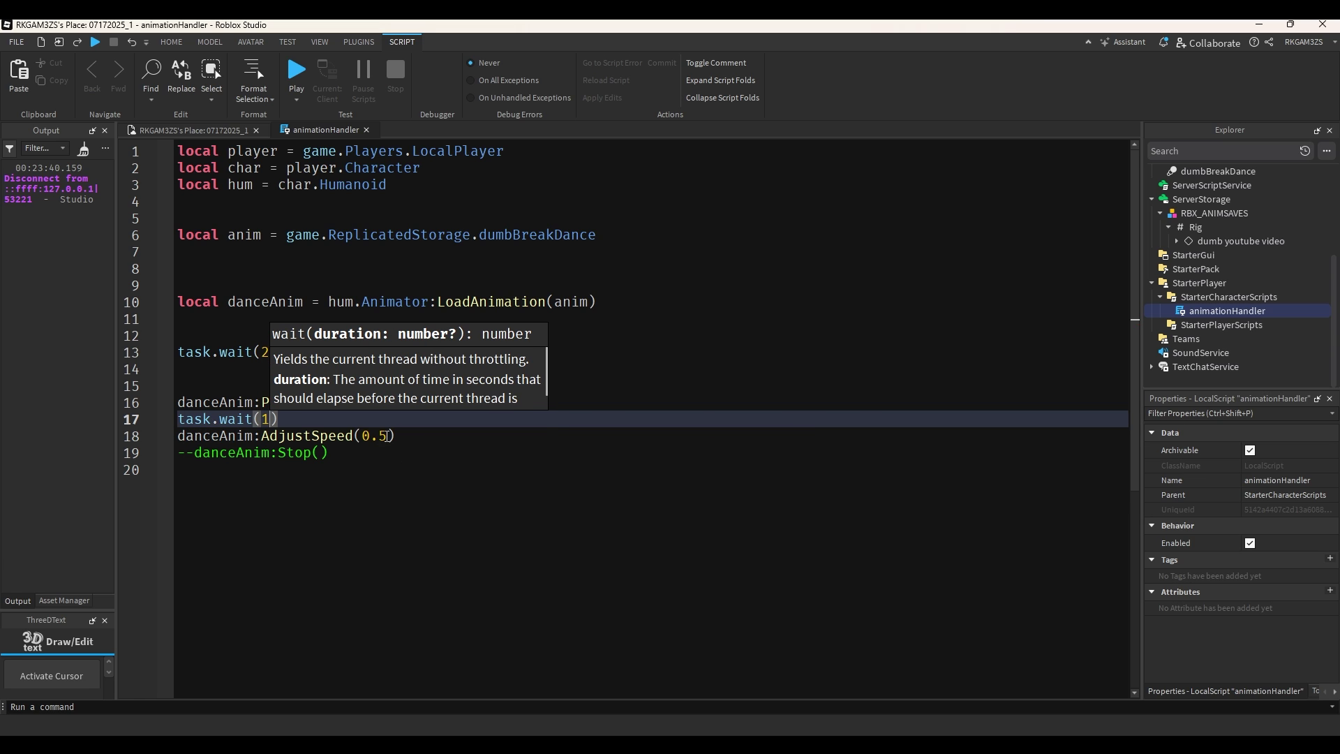
drag(386, 436, 362, 436)
text(0)
Step: Playtest the game, walk the character off the spawn pad, and inspect its pose after the delayed speed change
click(293, 82)
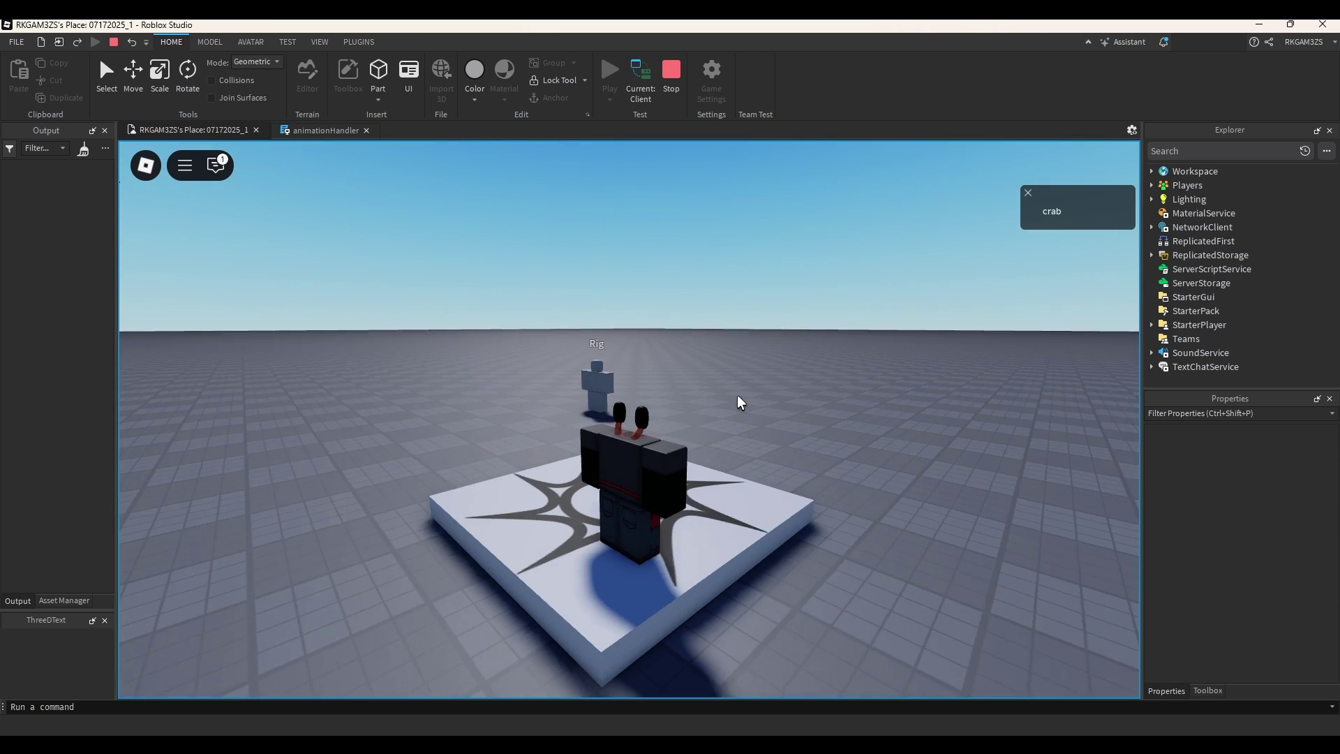
right_drag(737, 395, 737, 395)
key(s)
key(d)
key(w)
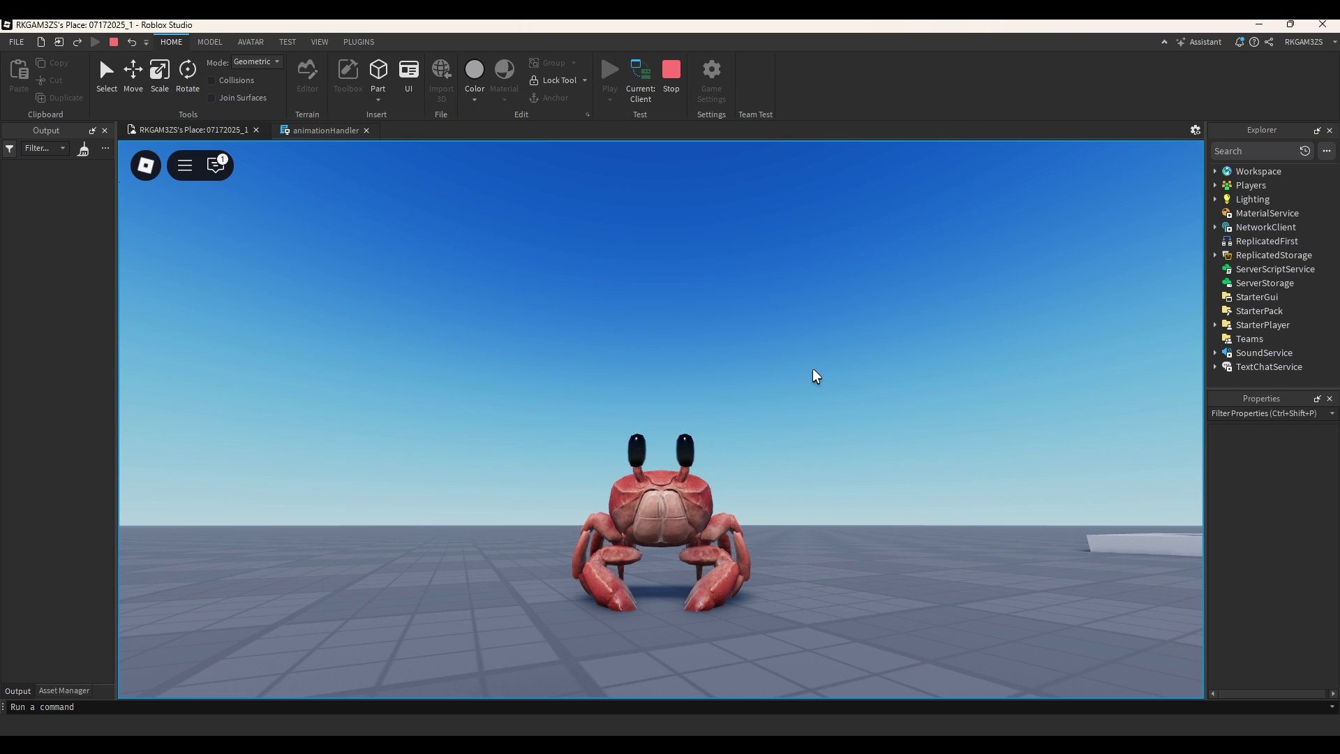
right_drag(764, 371, 764, 371)
scroll(763, 371, up, 4)
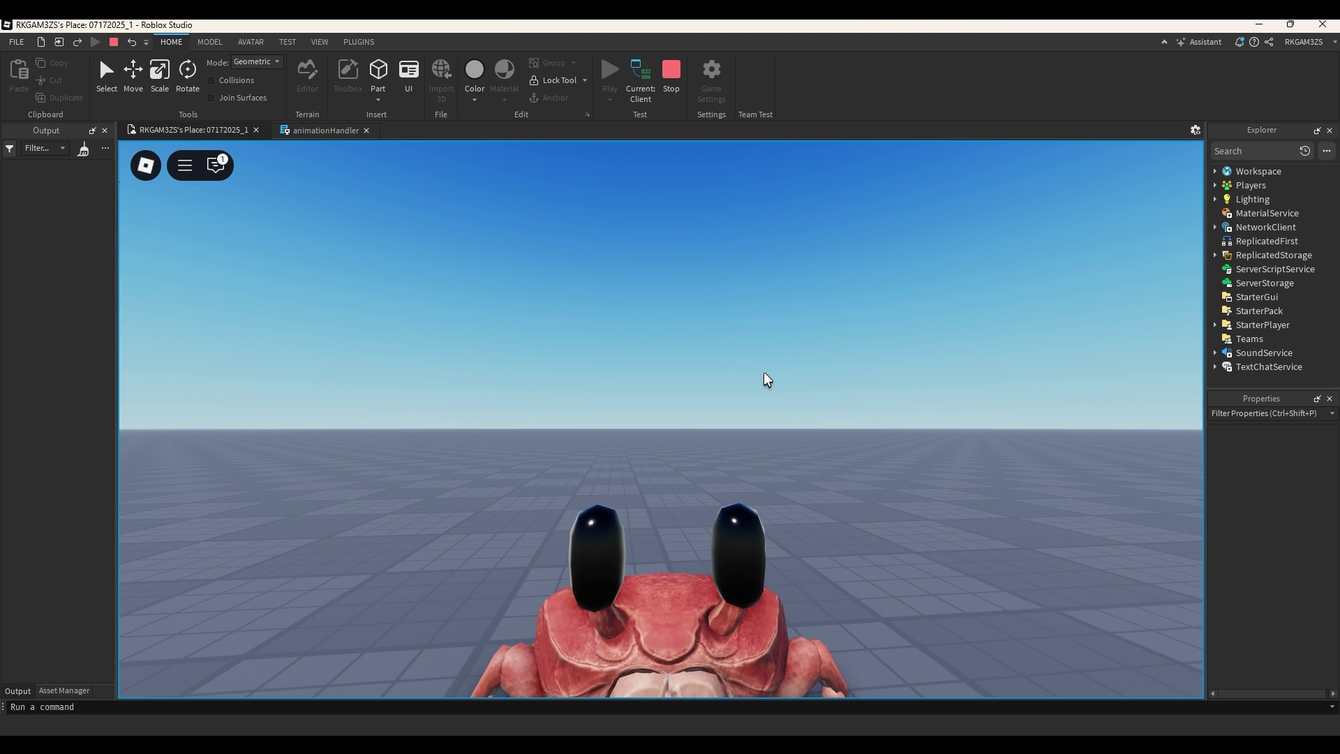
scroll(763, 372, down, 2)
scroll(767, 382, down, 2)
right_drag(766, 384, 930, 389)
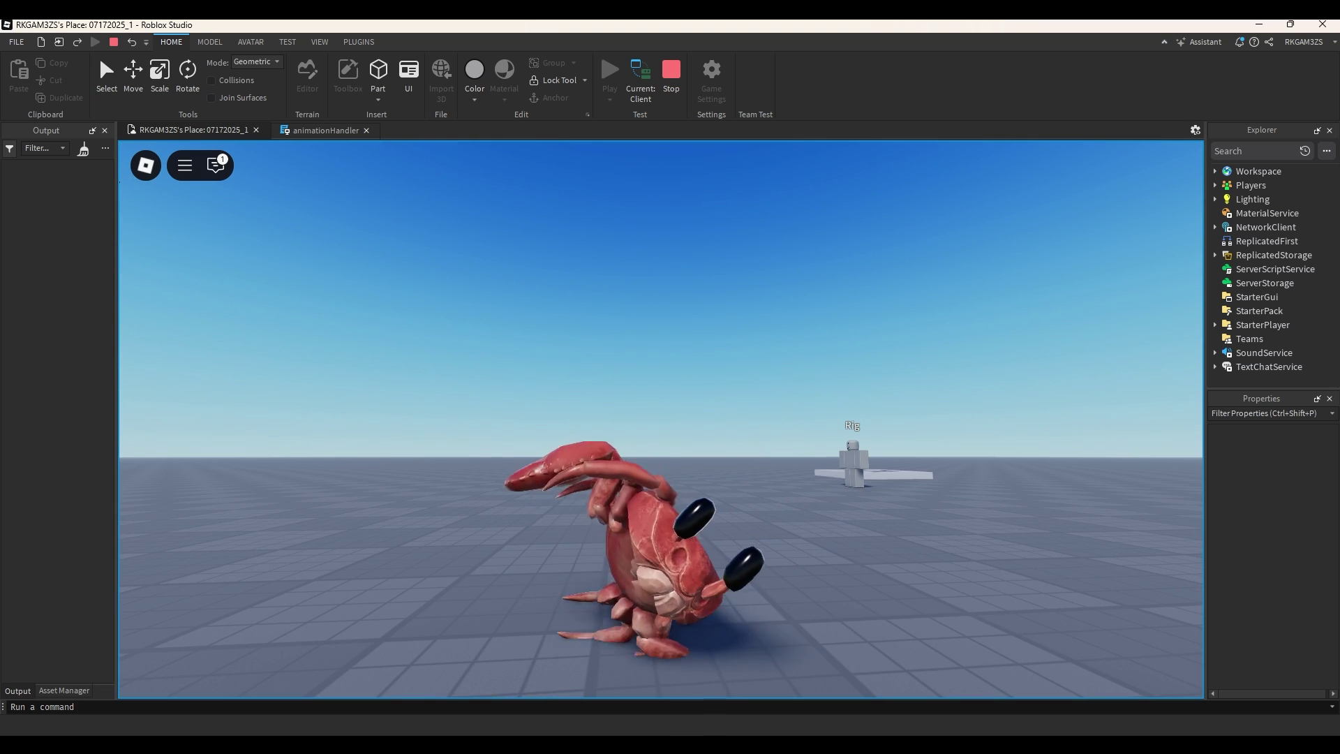